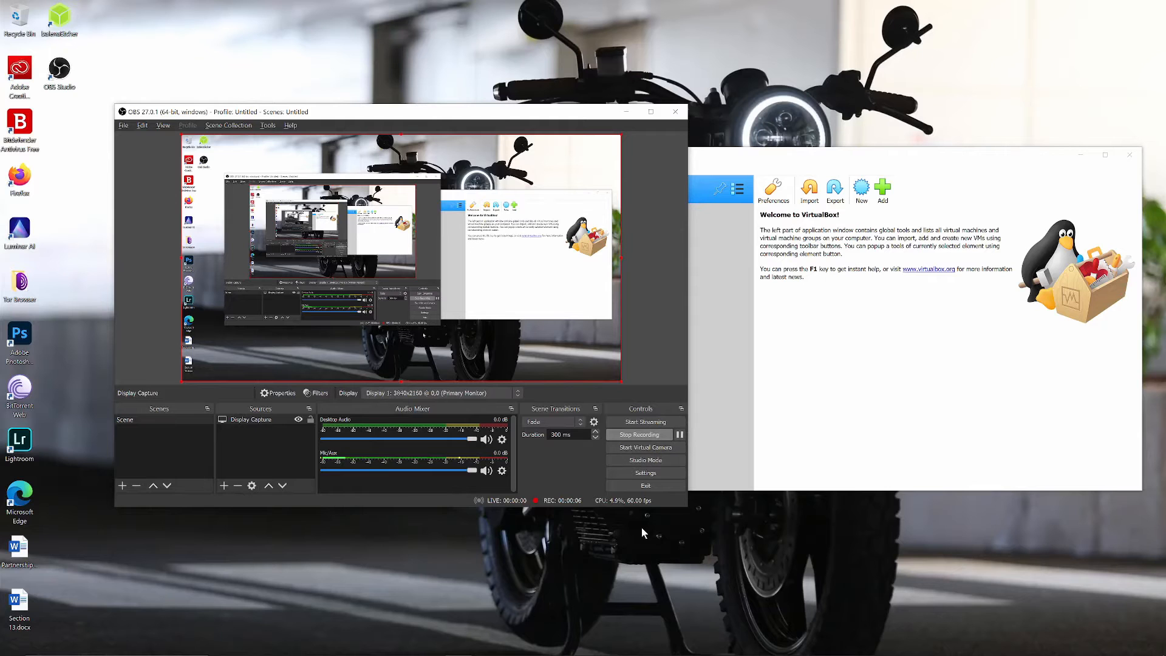
Switch to the Firefox browser and read the article's sections on the Windows 11 ISO download links and installation.
mouse_move(479, 653)
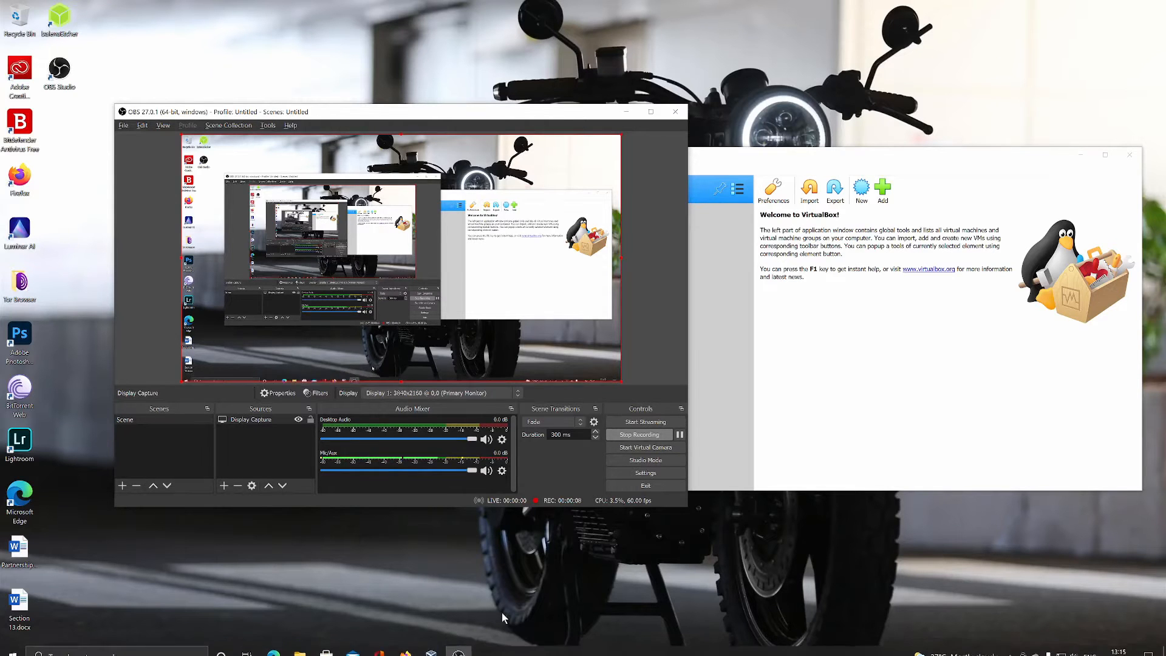
click(406, 647)
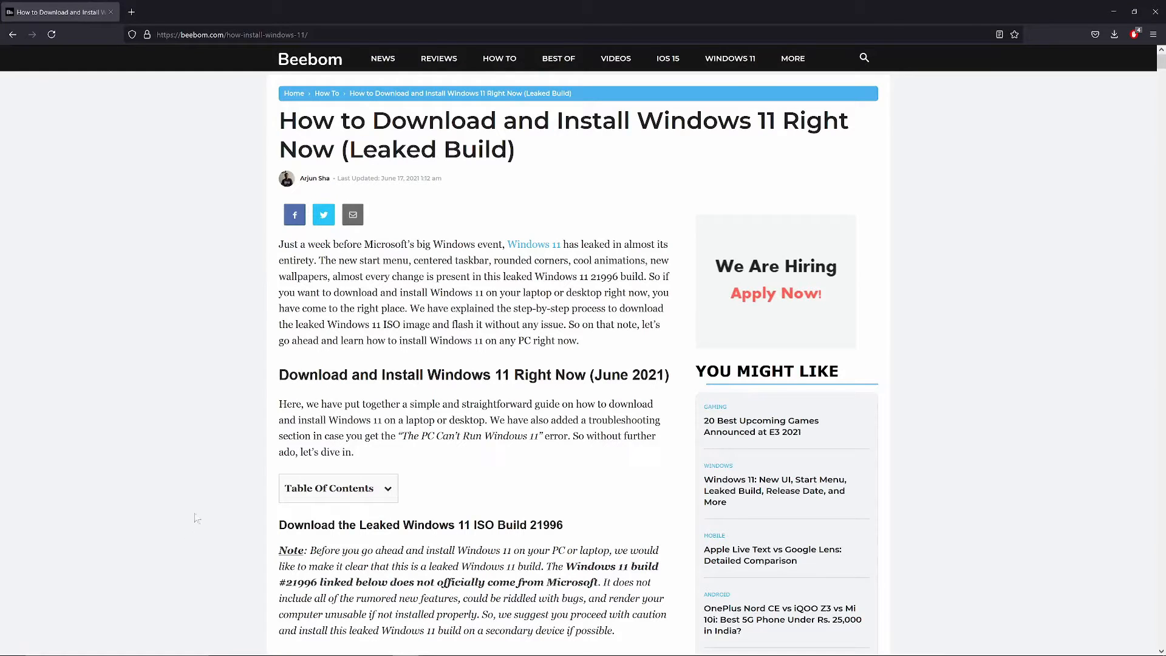
drag(274, 371, 465, 477)
scroll(466, 477, down, 3)
click(467, 432)
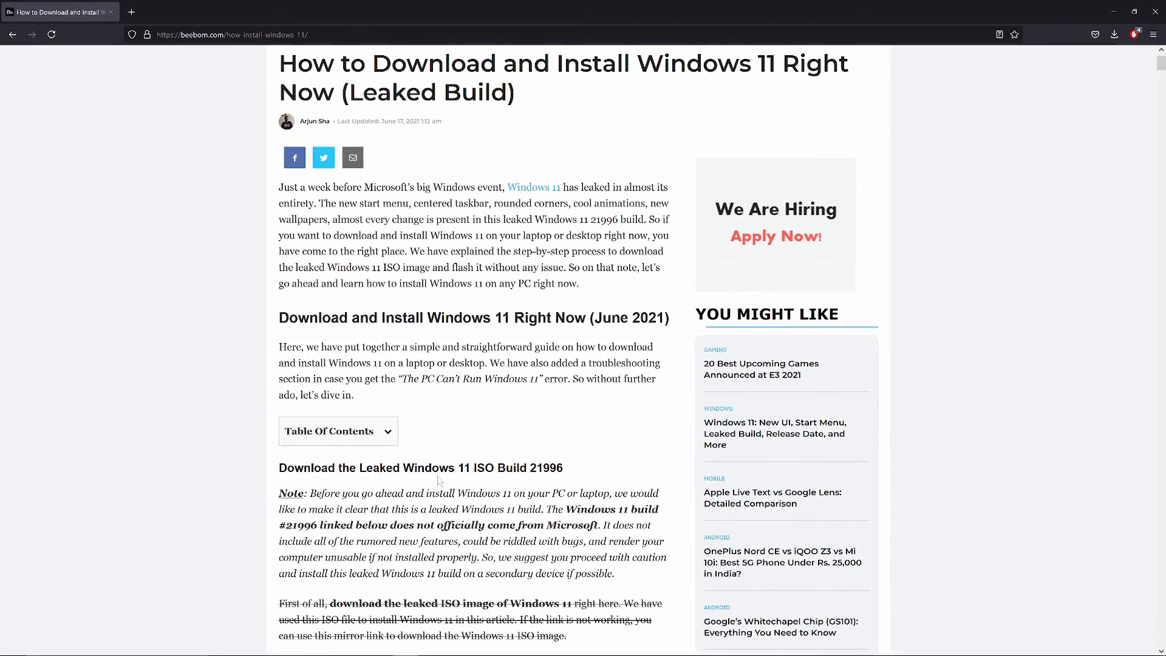
drag(281, 352, 332, 506)
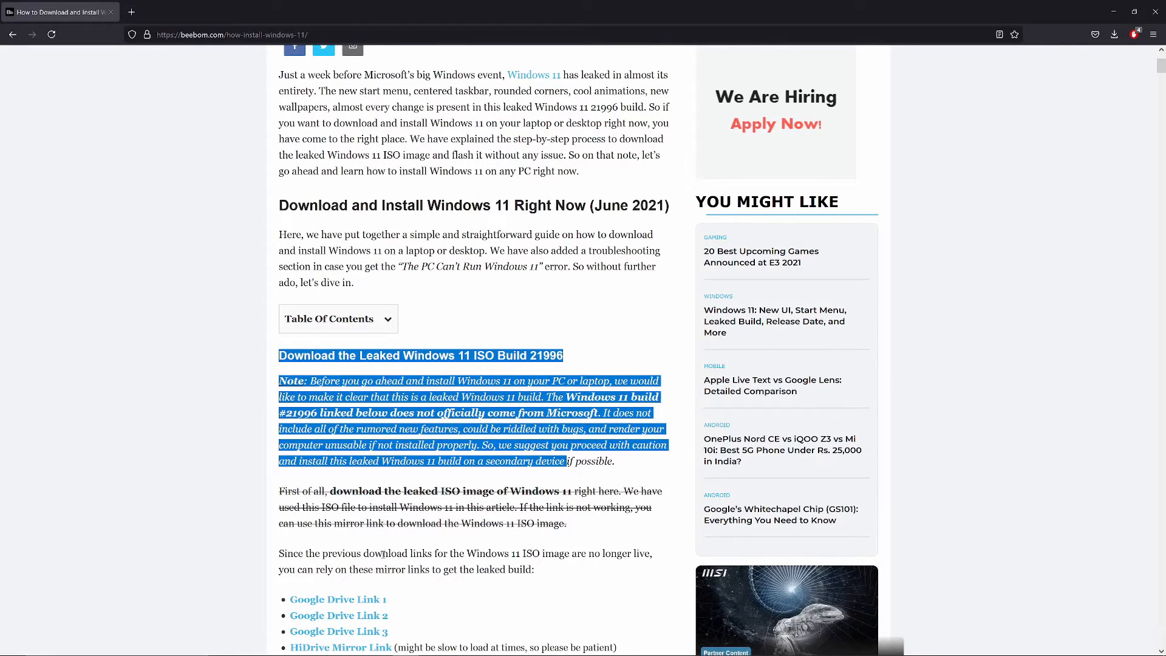
drag(383, 554, 545, 589)
click(568, 584)
scroll(568, 584, down, 5)
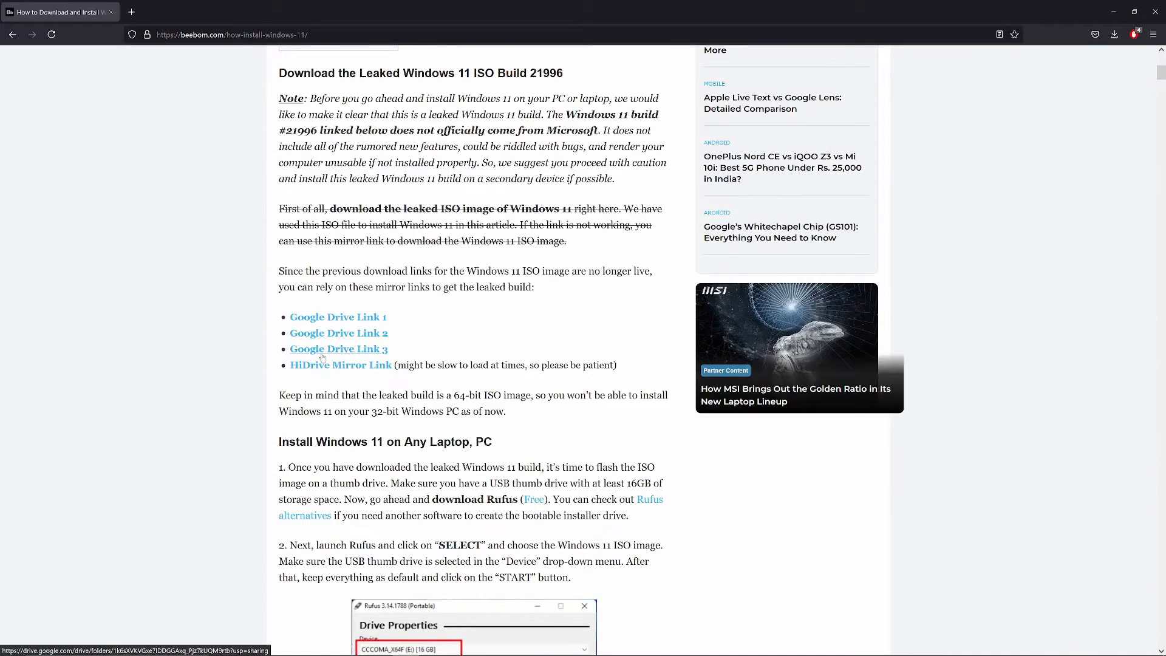
scroll(322, 357, up, 2)
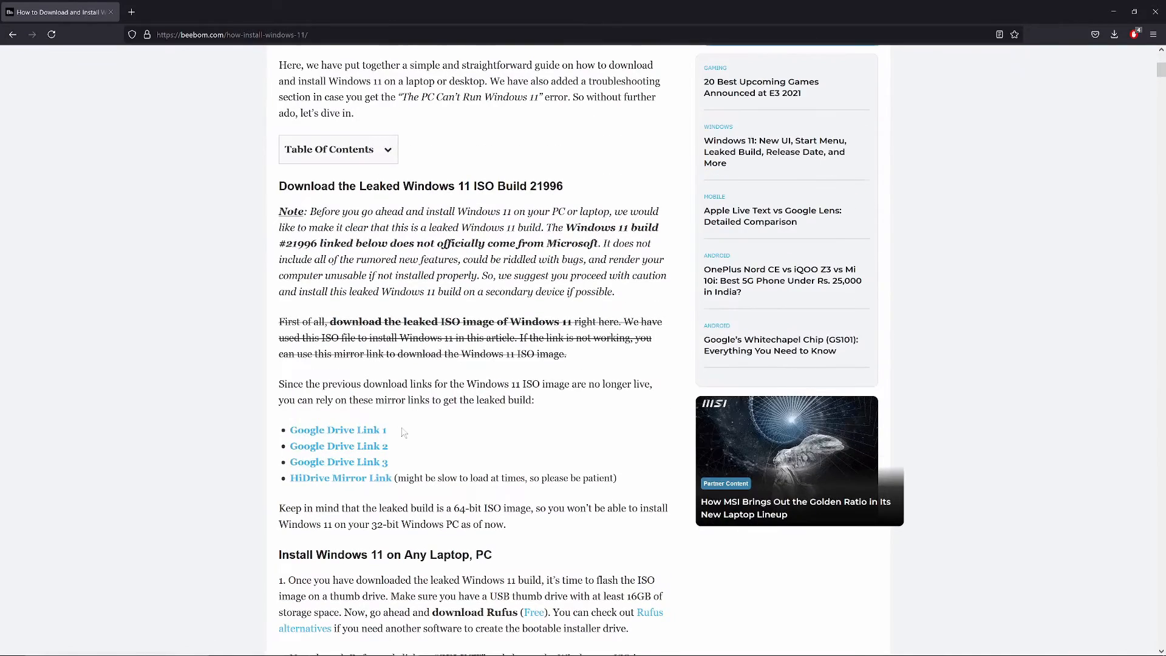
scroll(401, 433, down, 5)
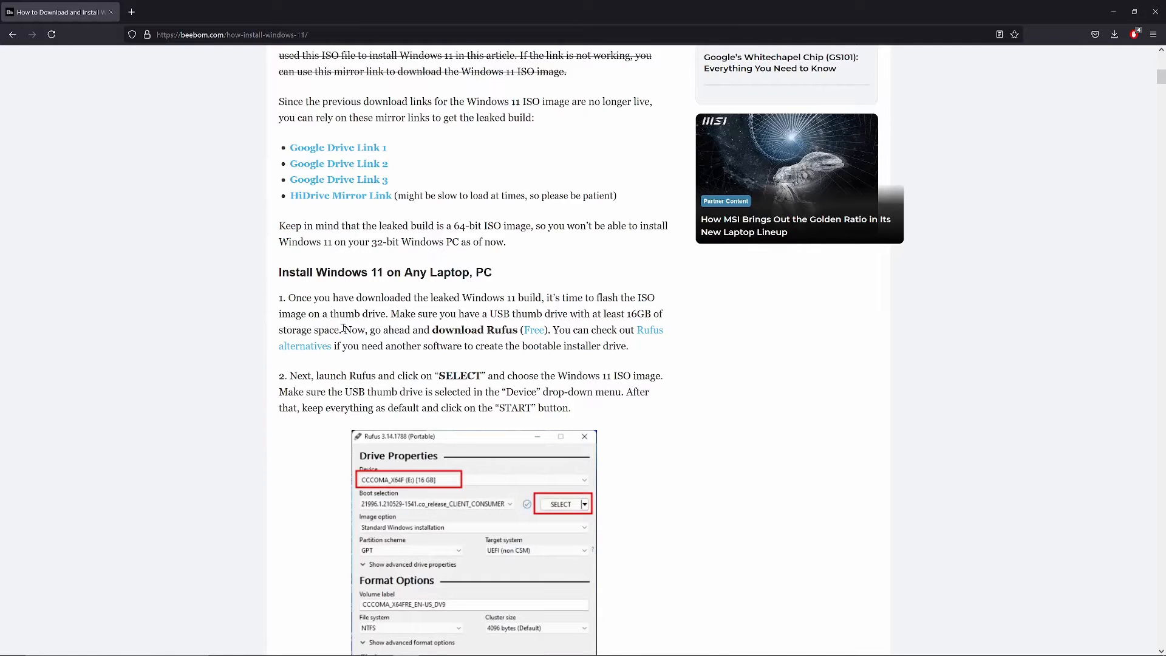
drag(280, 273, 633, 361)
click(635, 363)
Switch to Oracle VM VirtualBox Manager and maximize its window.
click(1111, 11)
drag(900, 160, 668, 180)
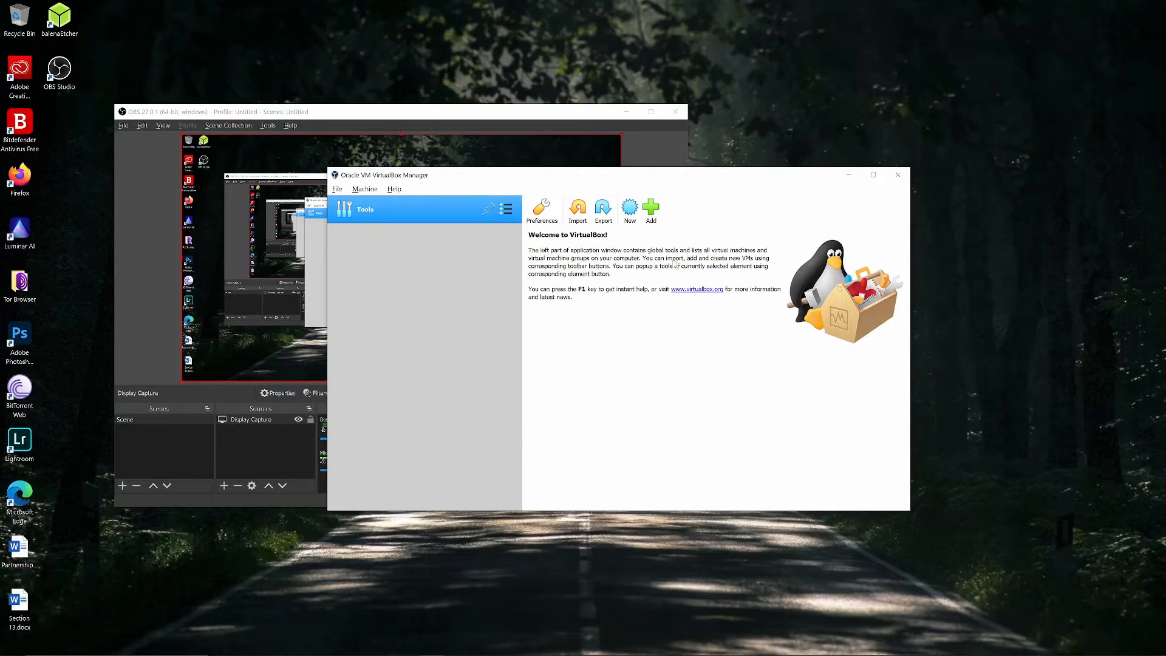
click(880, 179)
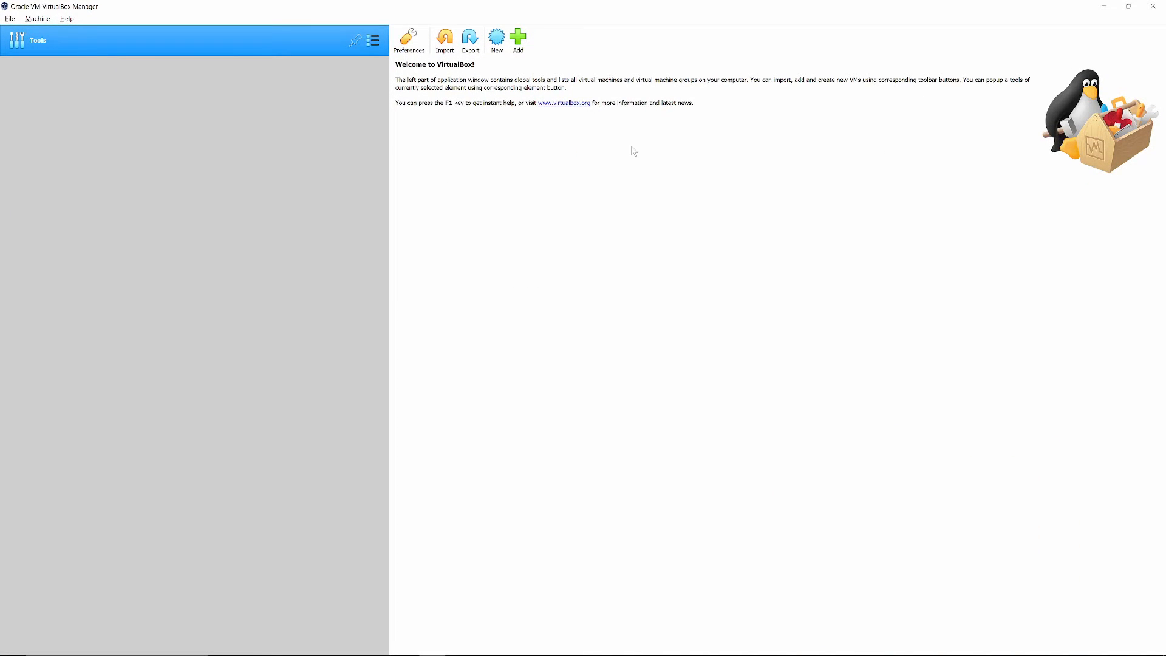
Start a new virtual machine named Windows 11 with type Microsoft Windows and version Windows 10 (64-bit).
click(496, 38)
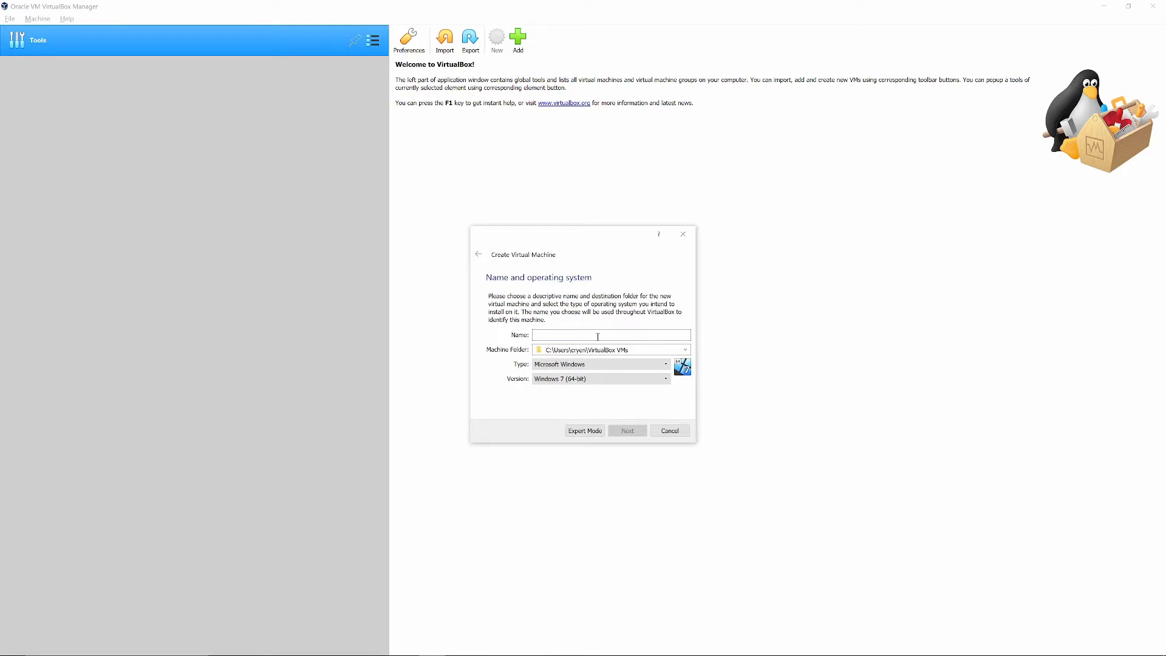
text(Windows 11)
click(627, 432)
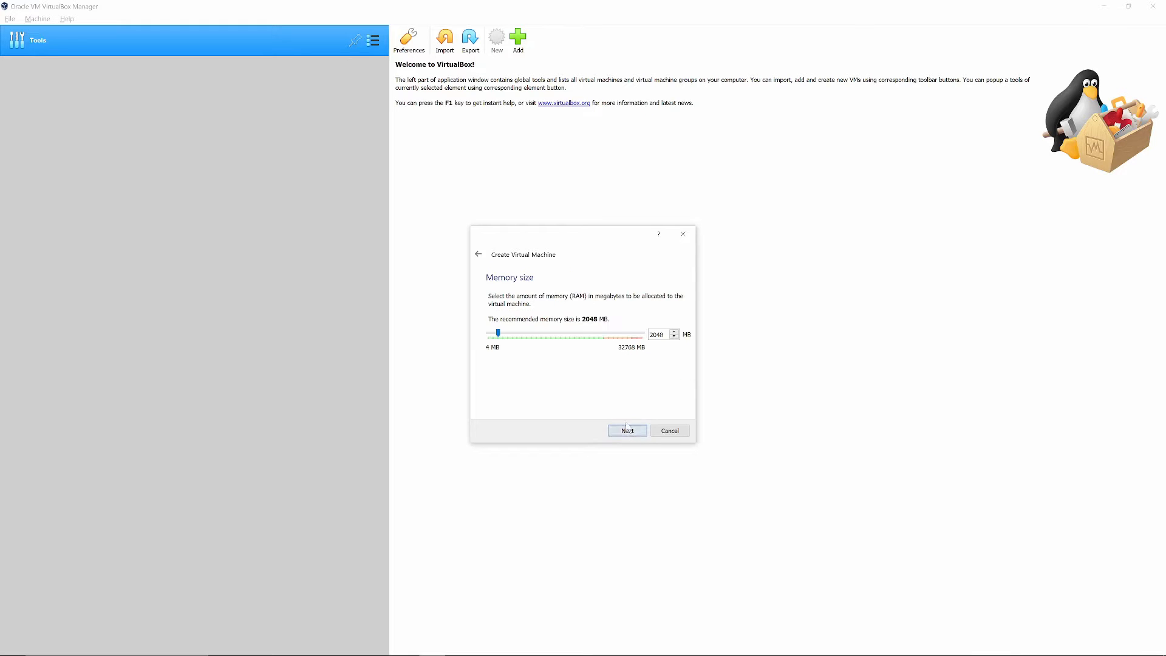
click(478, 256)
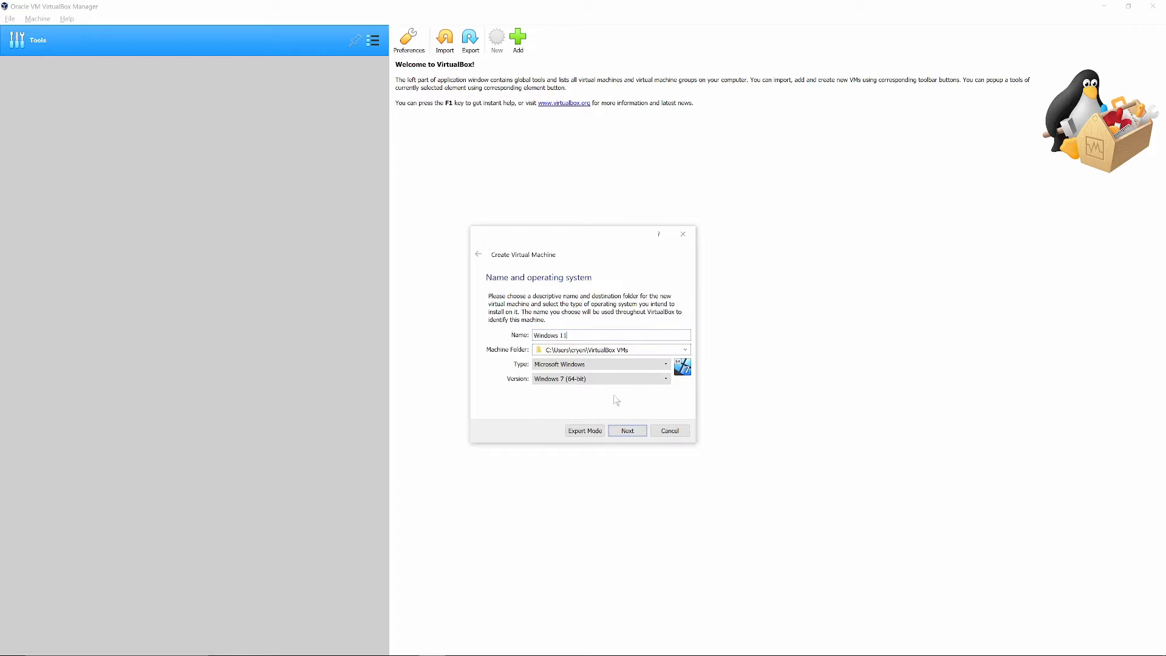
click(606, 380)
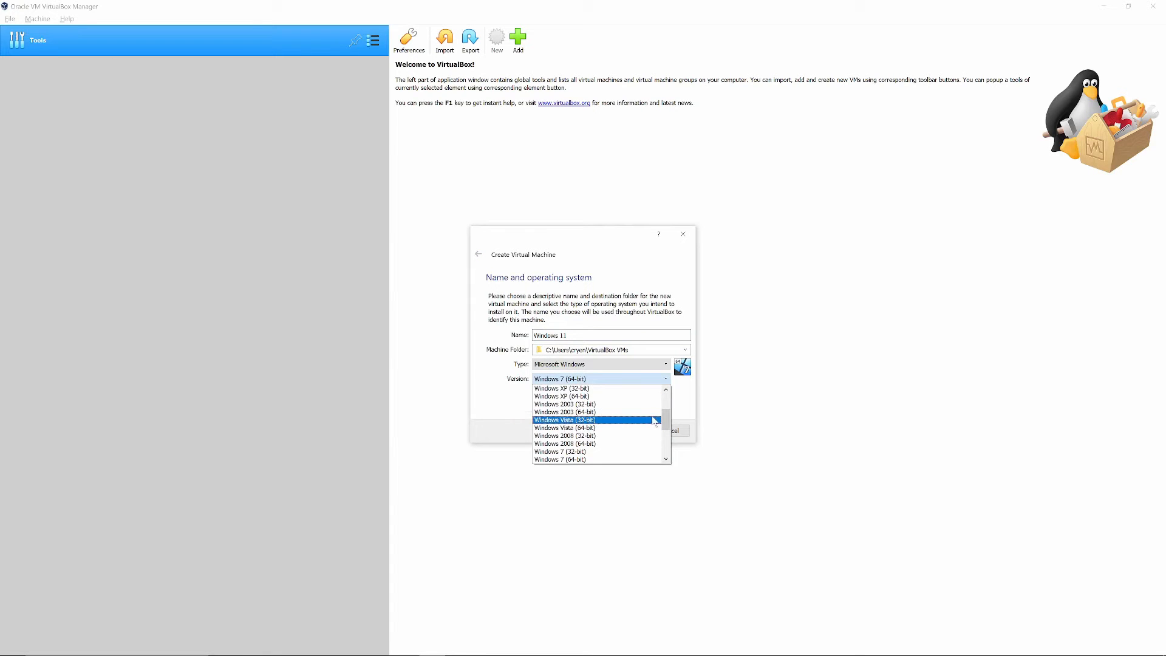
scroll(666, 421, down, 3)
click(586, 435)
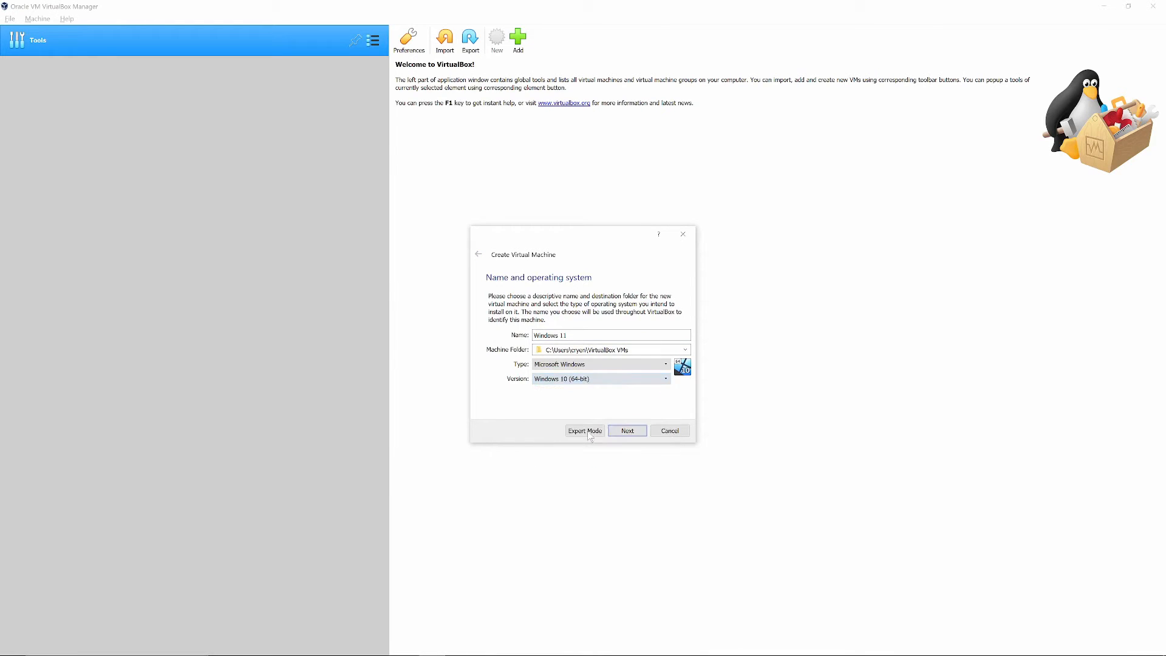
click(627, 431)
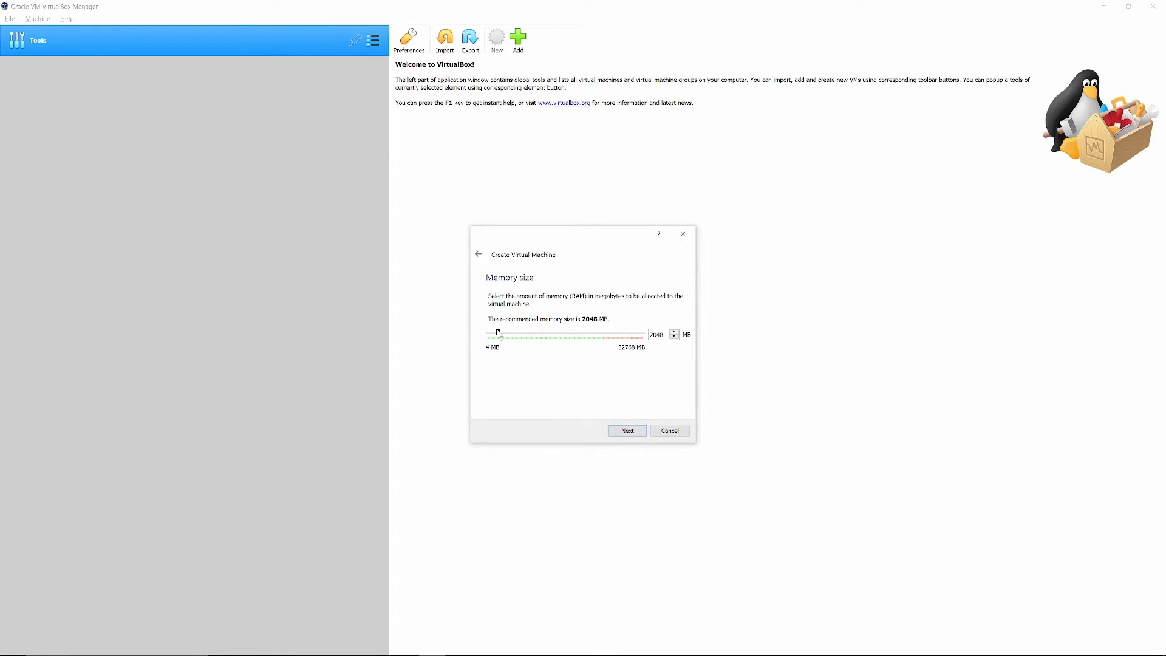
Allocate 16384 MB of memory and create a dynamically allocated VDI virtual hard disk of 101.09 GB for the machine.
drag(508, 334, 562, 337)
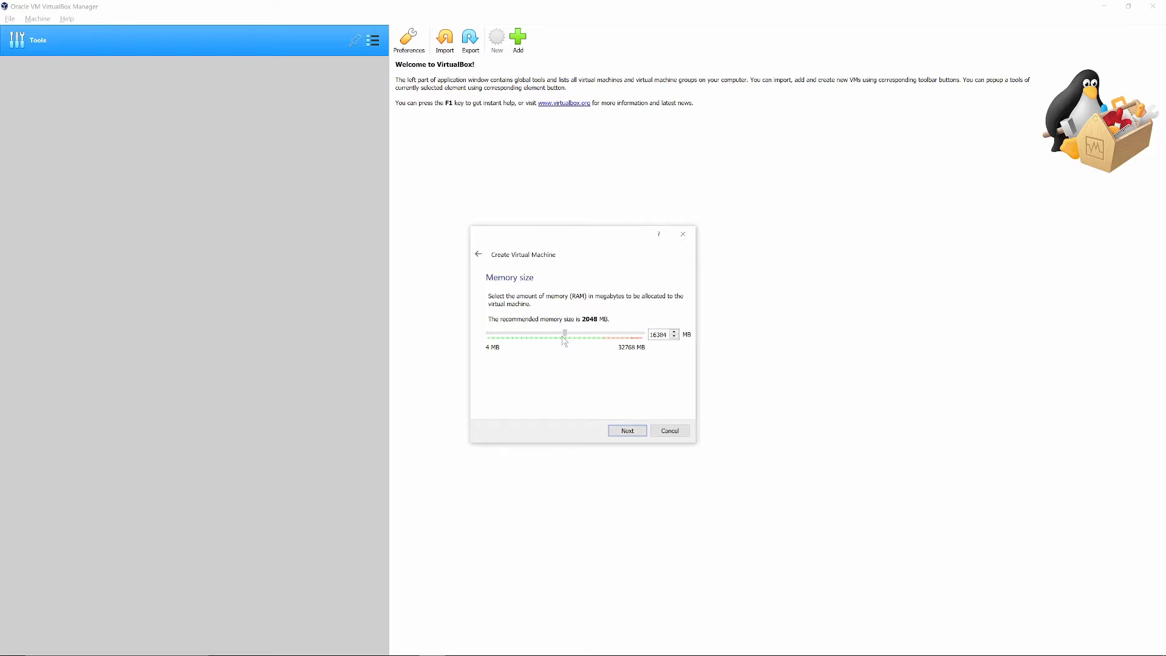
click(627, 430)
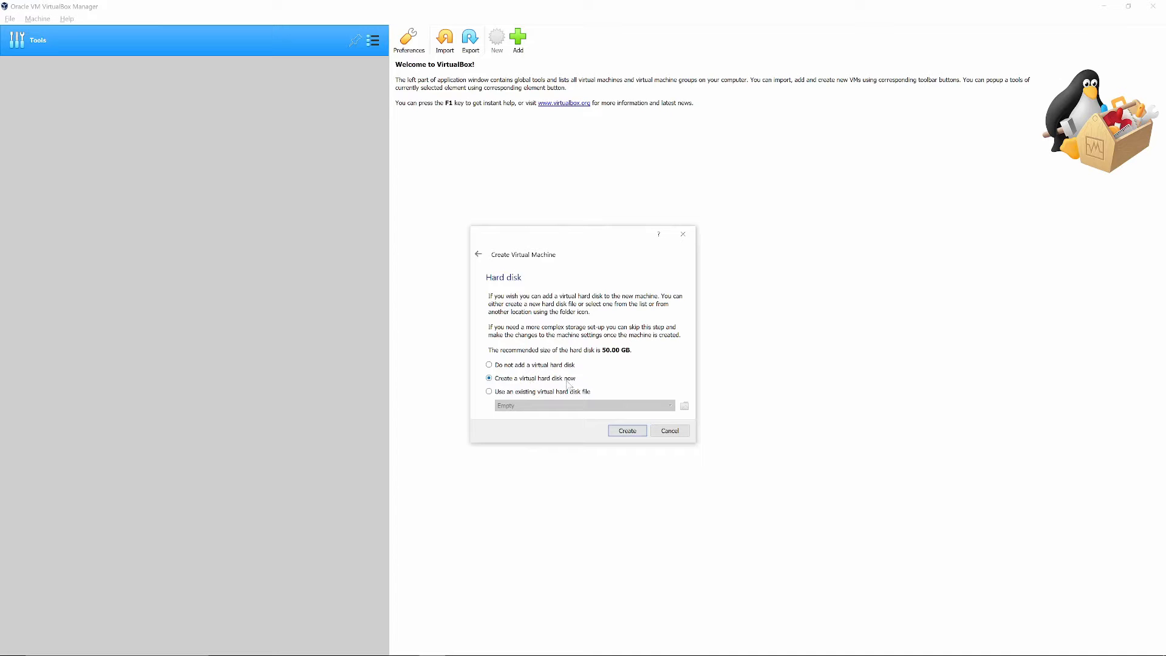
click(626, 431)
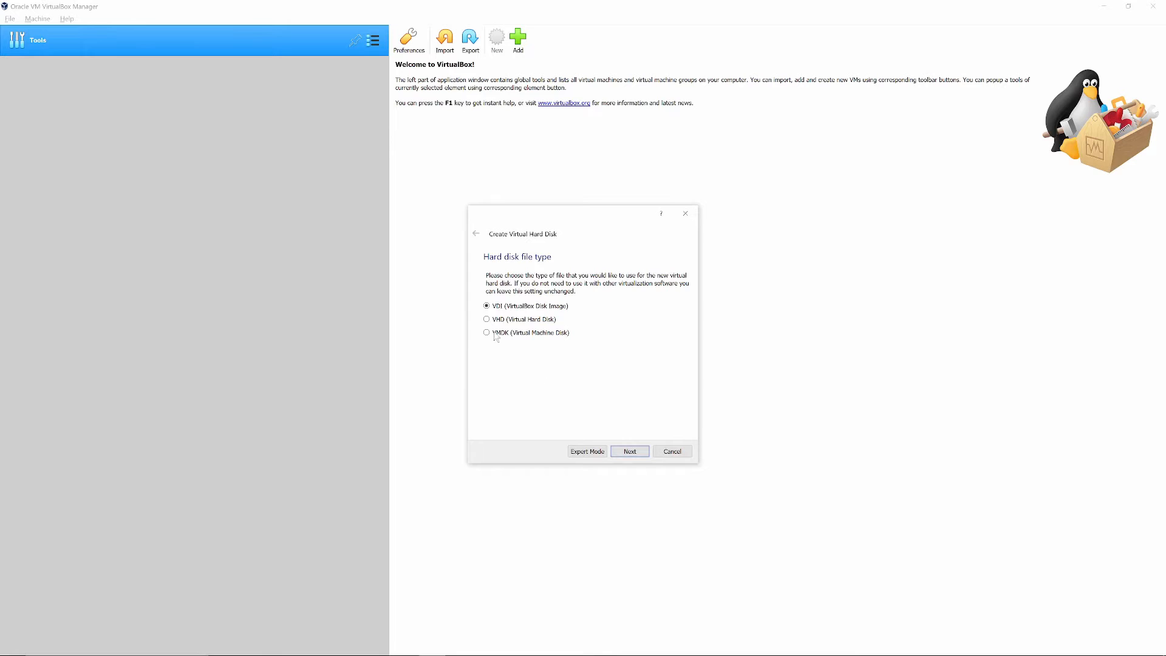
click(630, 452)
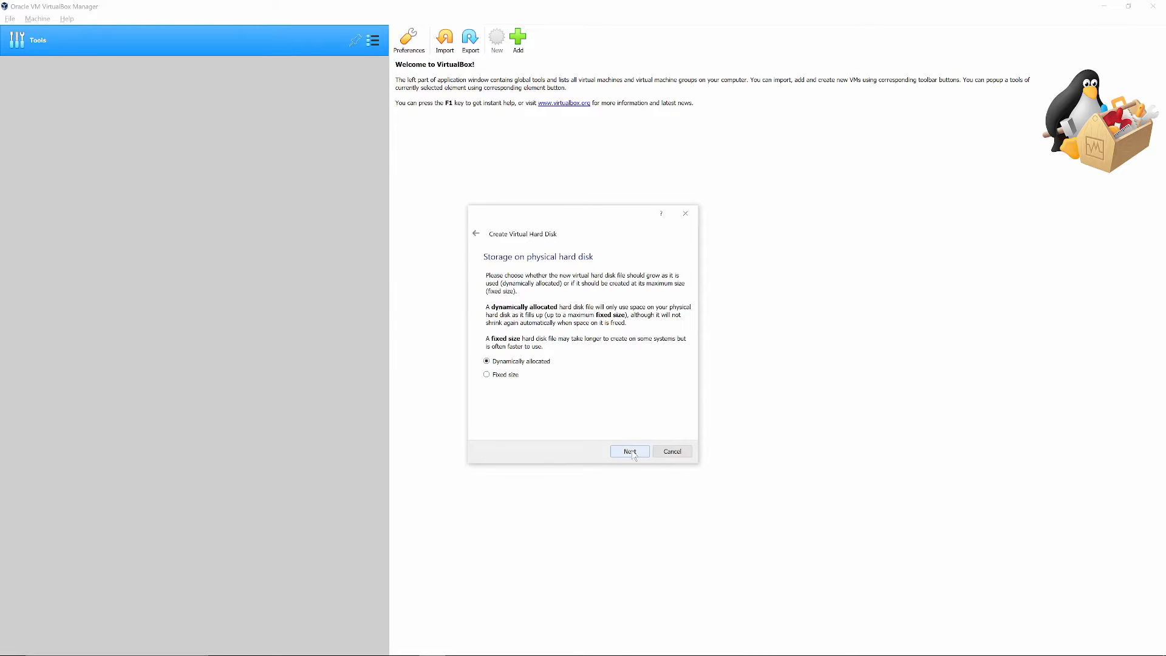
click(630, 451)
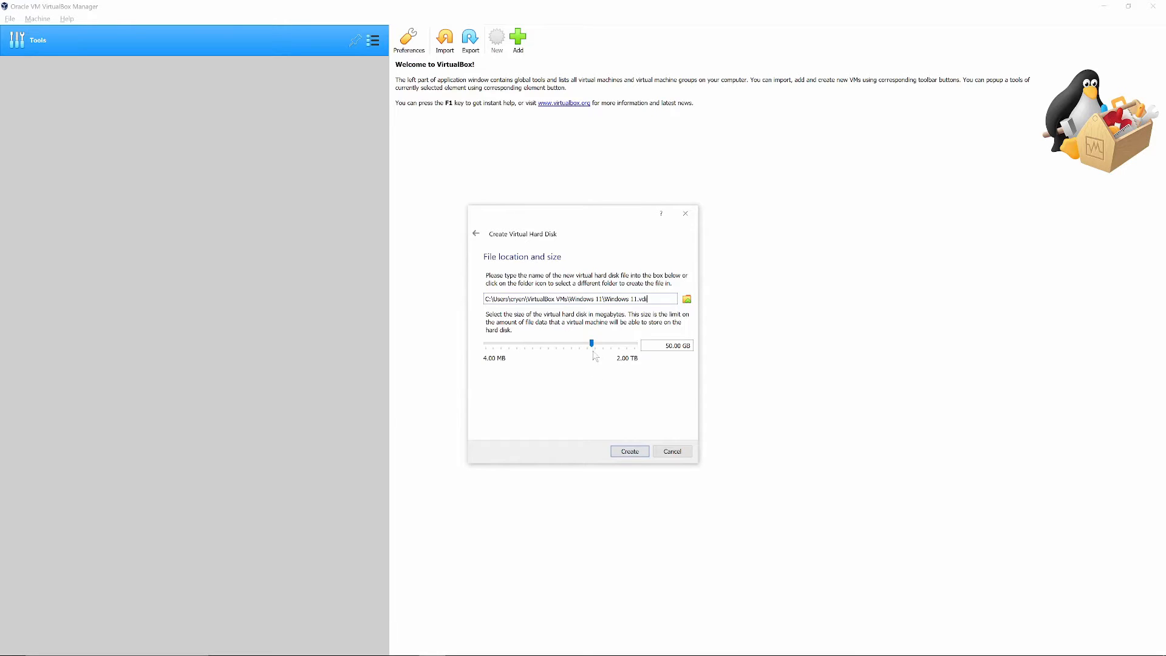
drag(593, 344, 598, 343)
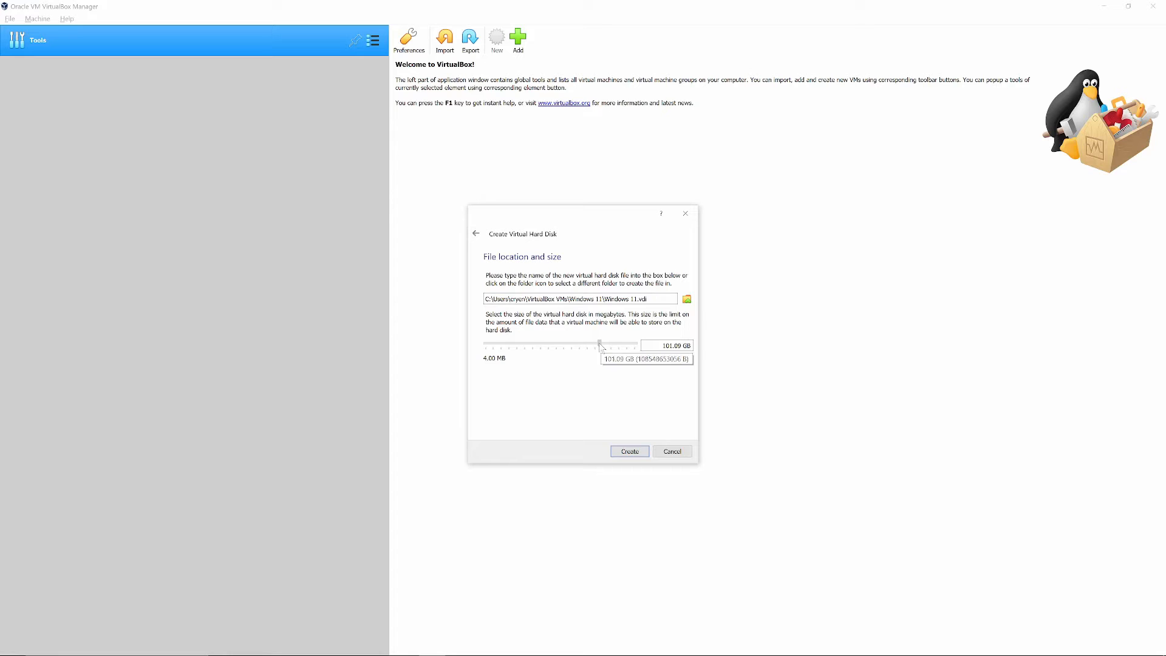
click(637, 451)
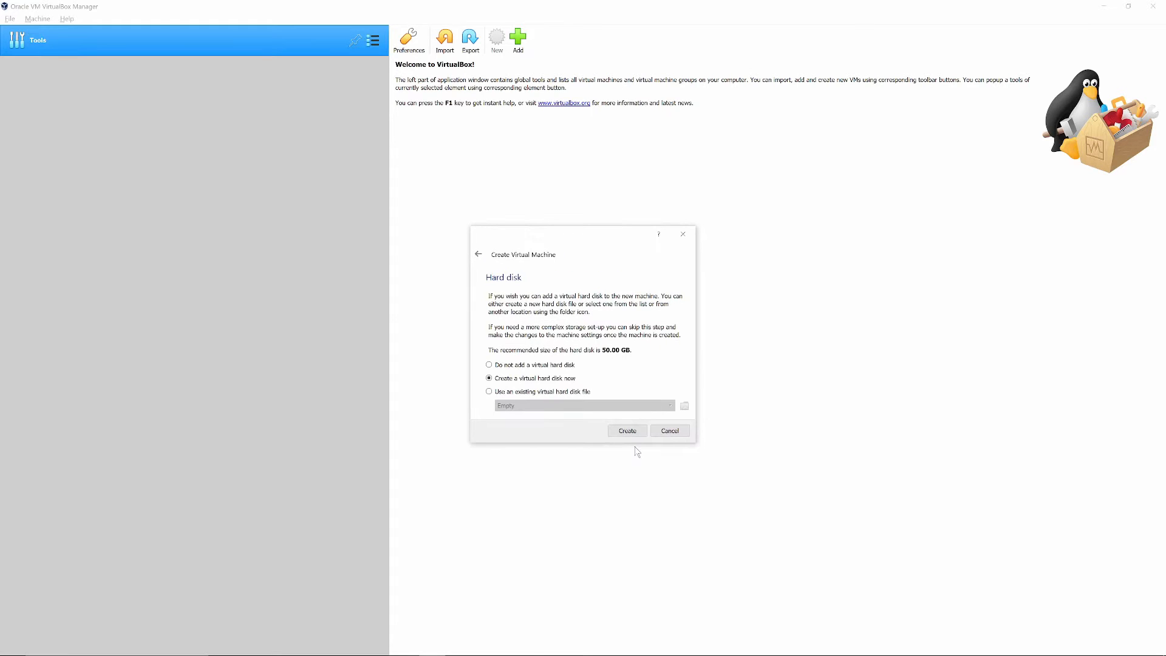
click(629, 432)
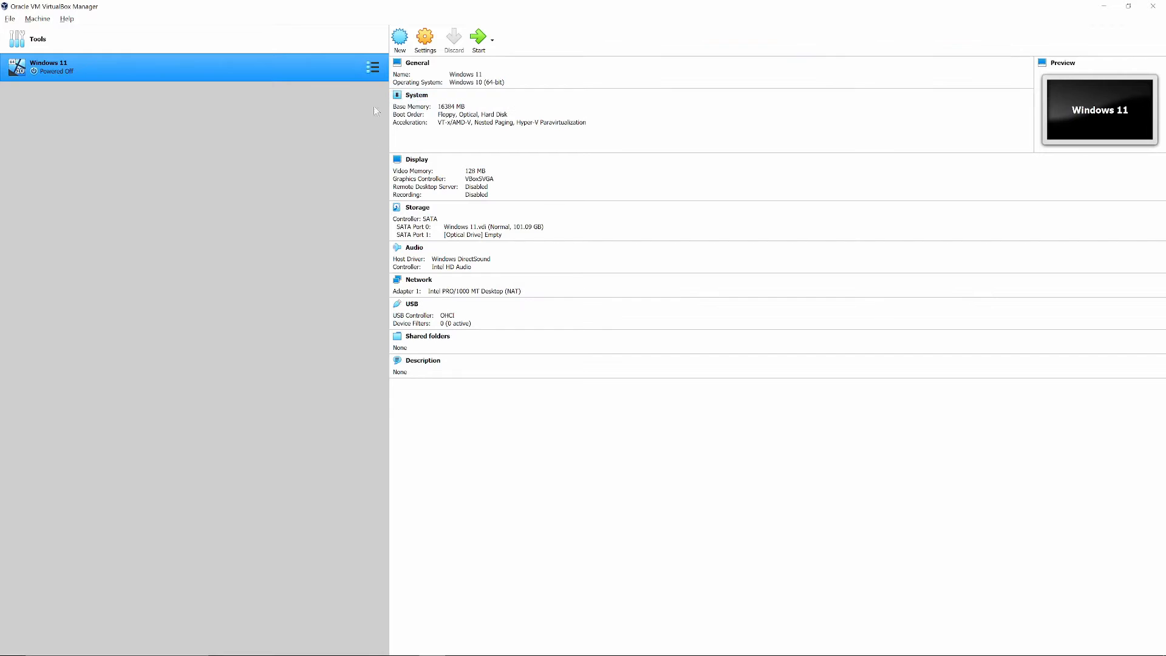
Open the Windows 11 machine's settings, and review the ISO mirror links and Rufus instructions in the browser article.
click(423, 43)
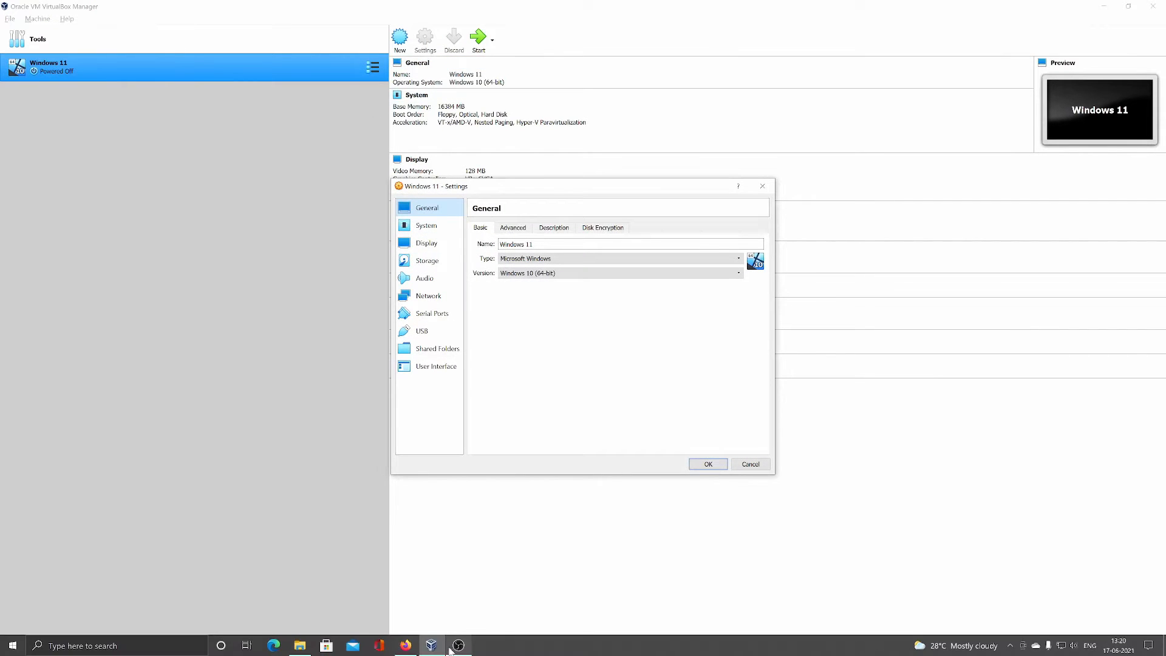
click(406, 645)
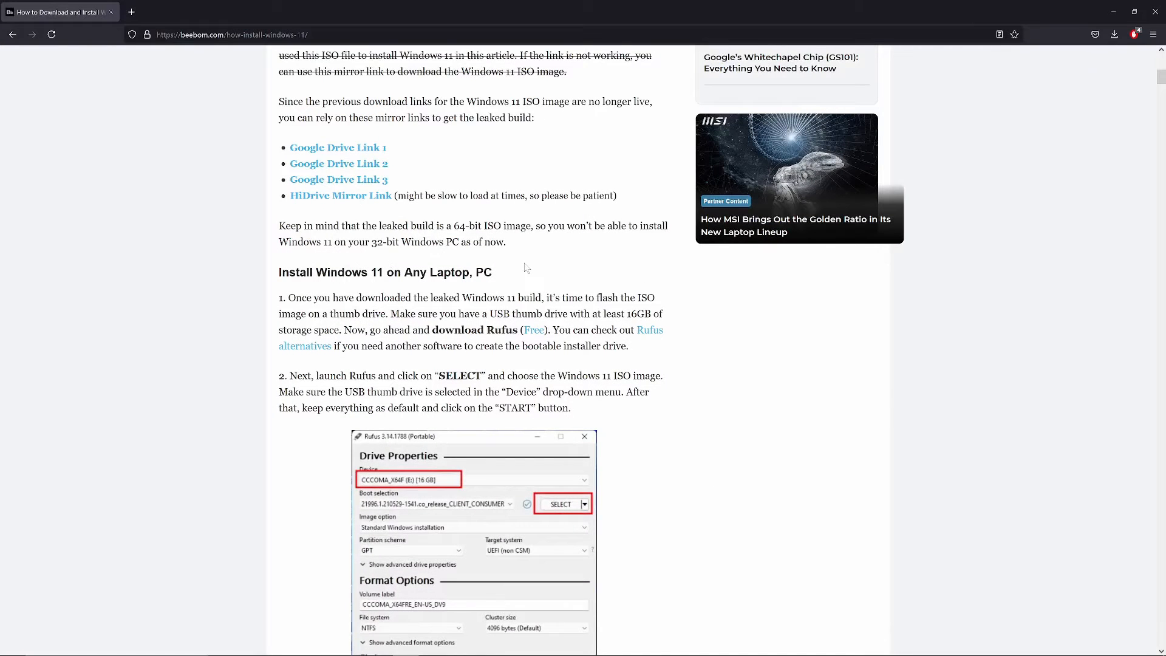
scroll(525, 269, down, 2)
scroll(404, 282, down, 5)
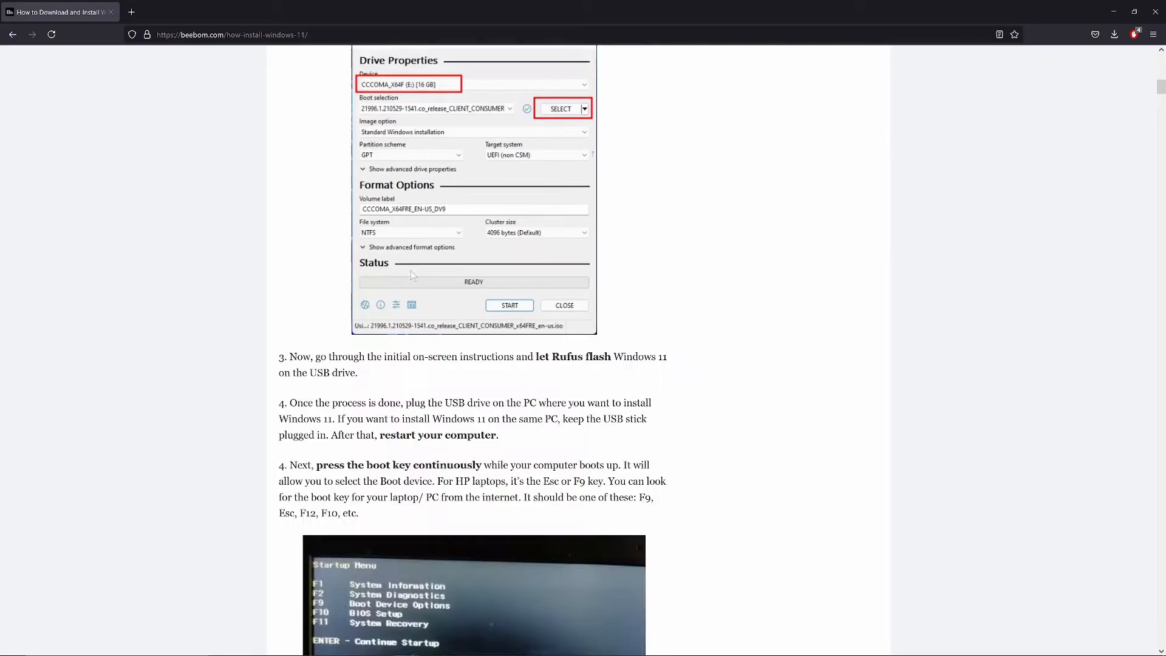
scroll(400, 266, up, 10)
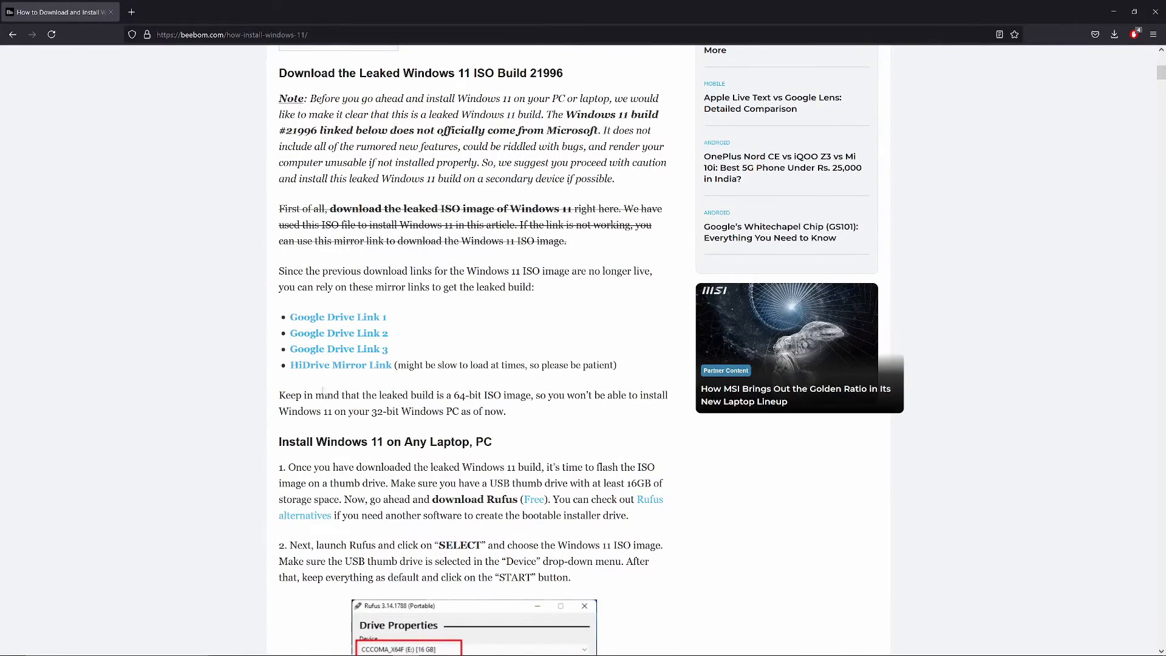
scroll(528, 323, up, 1)
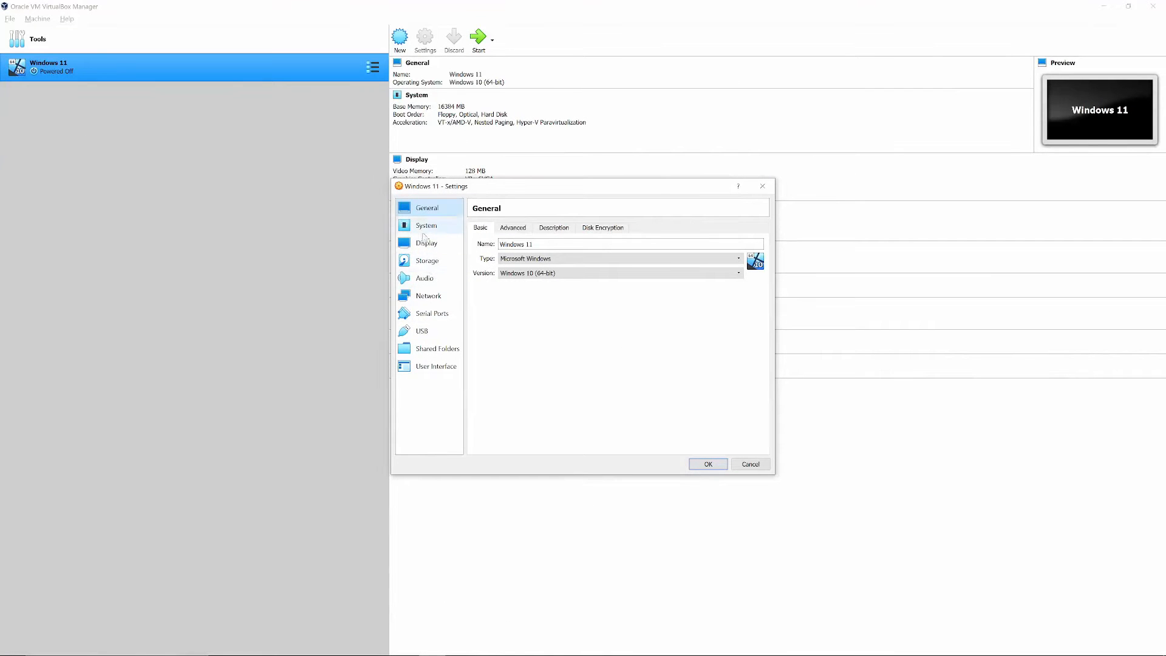
Remove the Windows 11.vdi attachment from the SATA controller in the machine's storage settings.
click(426, 262)
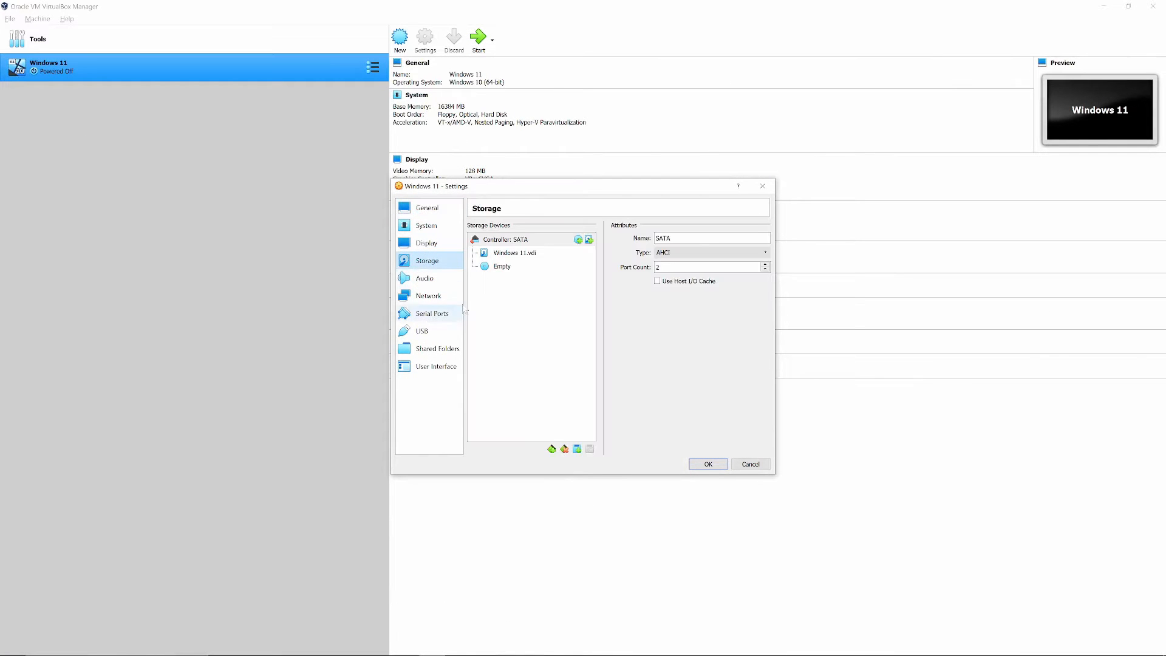
click(518, 254)
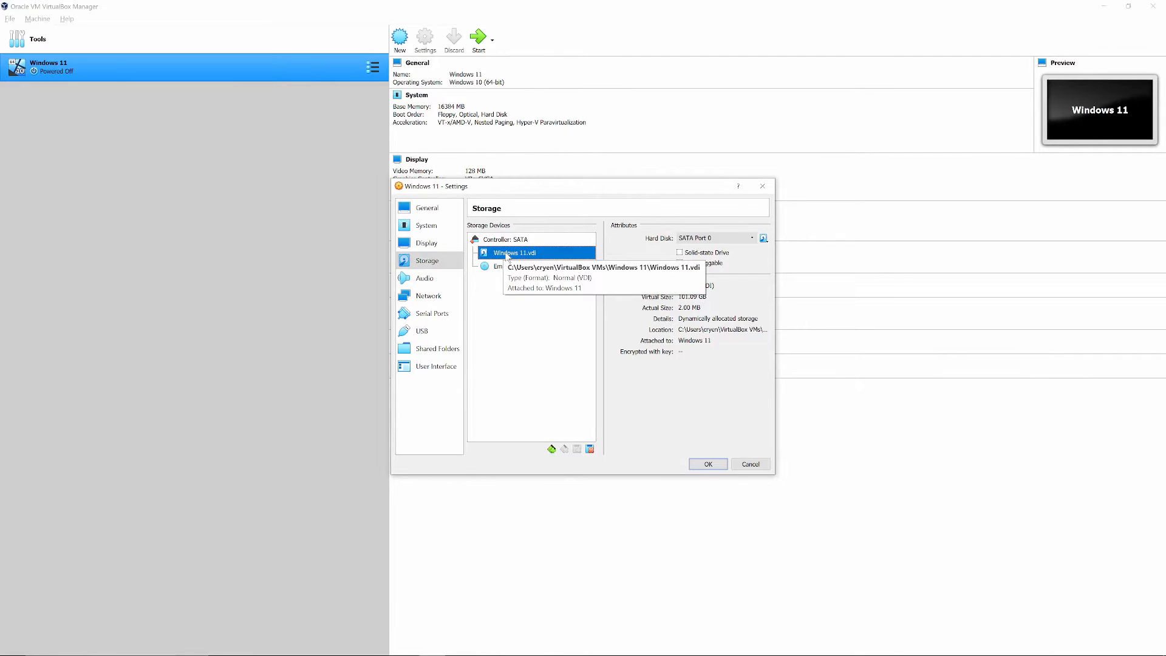
right_click(504, 254)
click(510, 259)
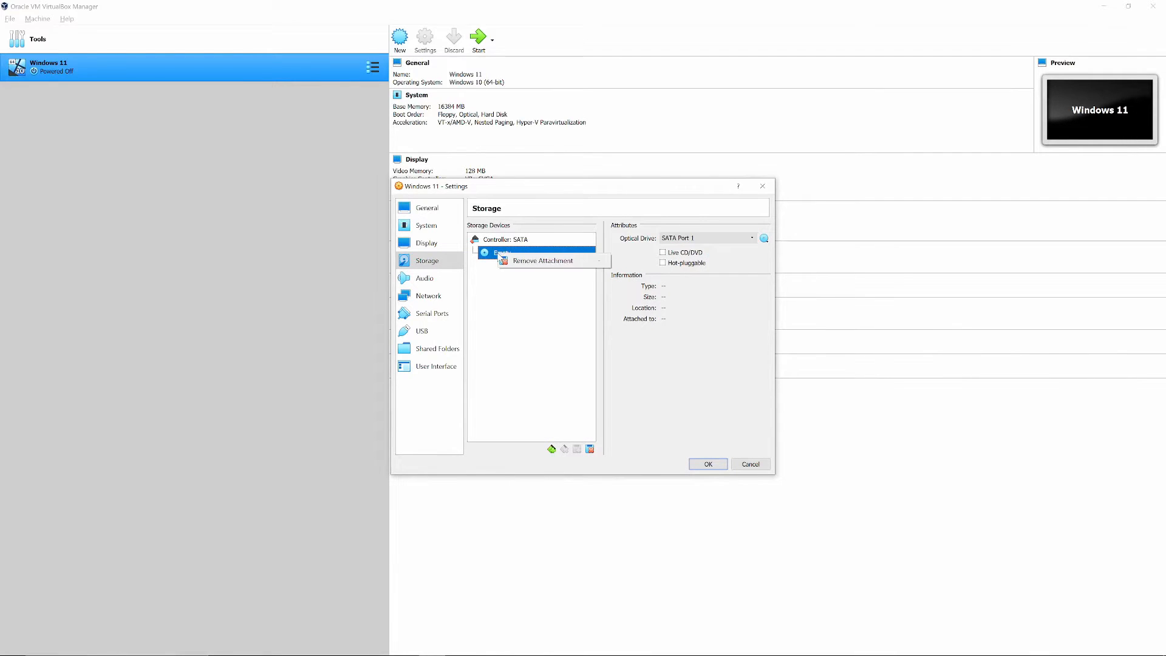
Add an ICH6 (IDE) storage controller to the machine's storage devices.
click(508, 242)
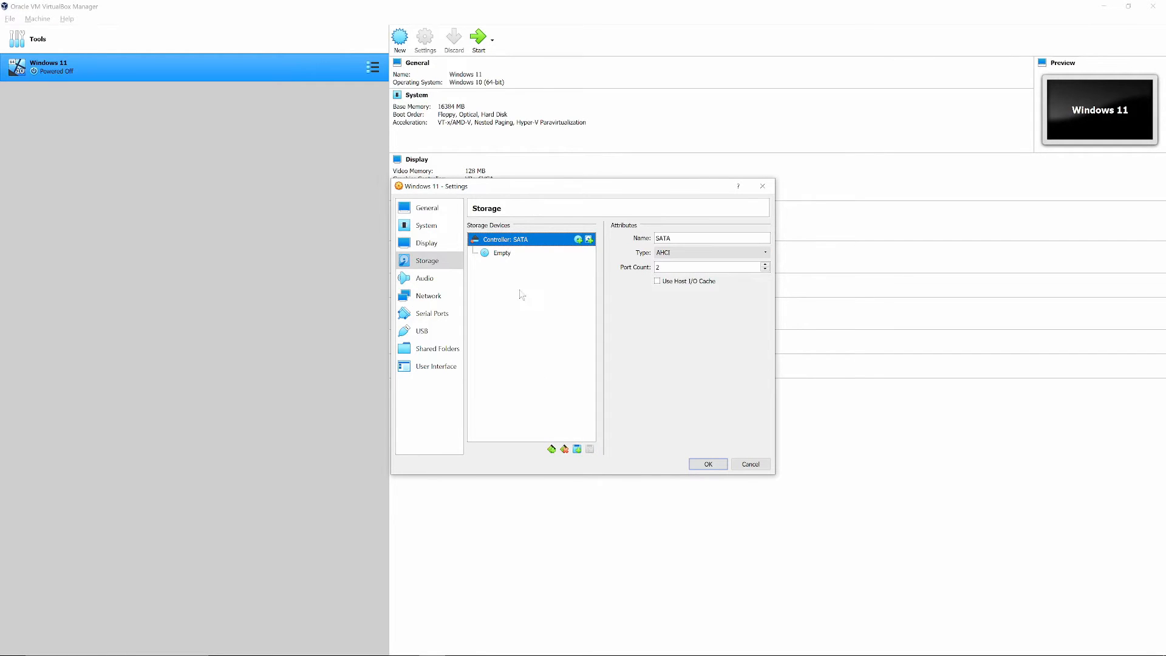
click(552, 450)
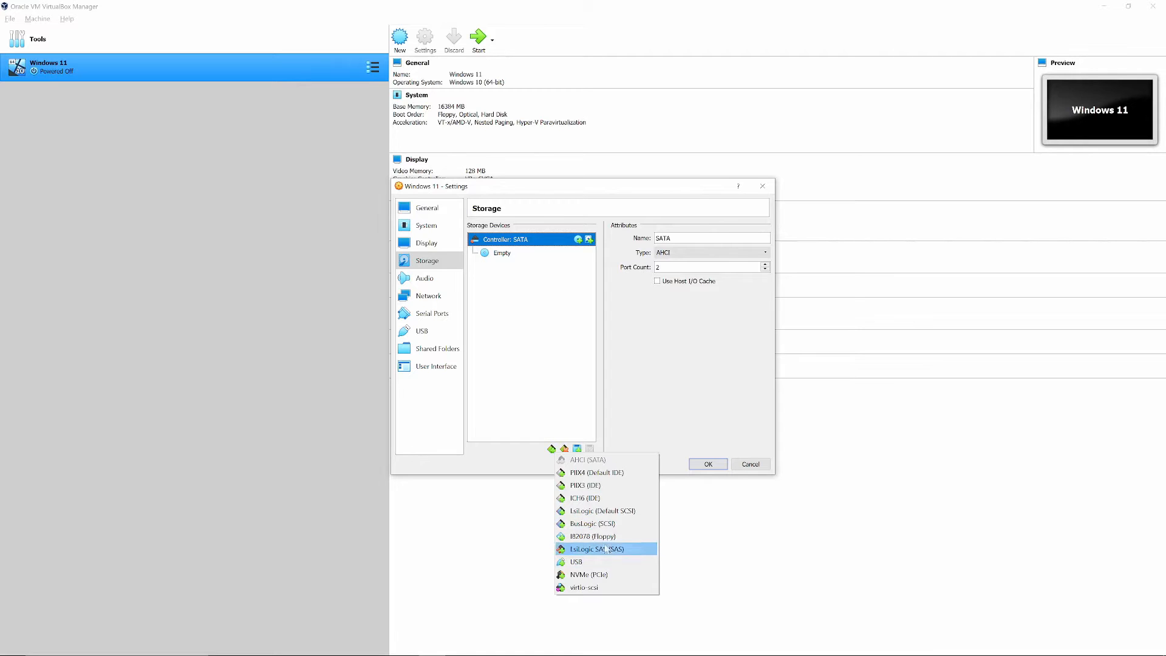
click(587, 498)
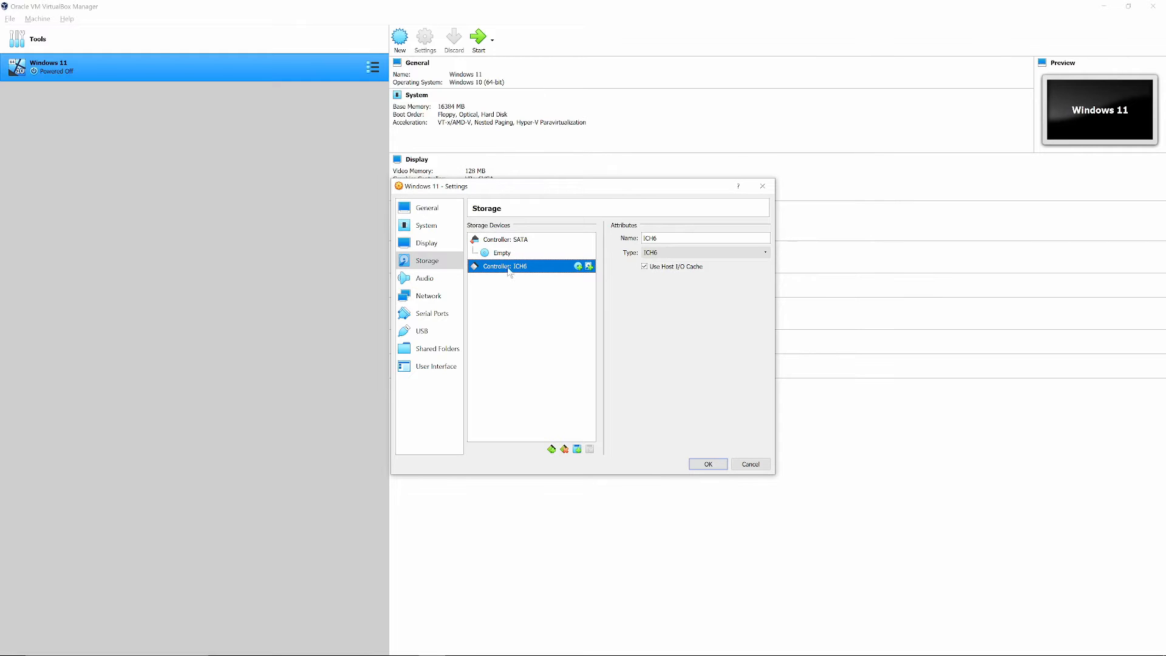
Attach the downloaded 21996.1 CLIENT_CONSUMER x64 ISO as an optical drive on the ICH6 controller.
click(576, 266)
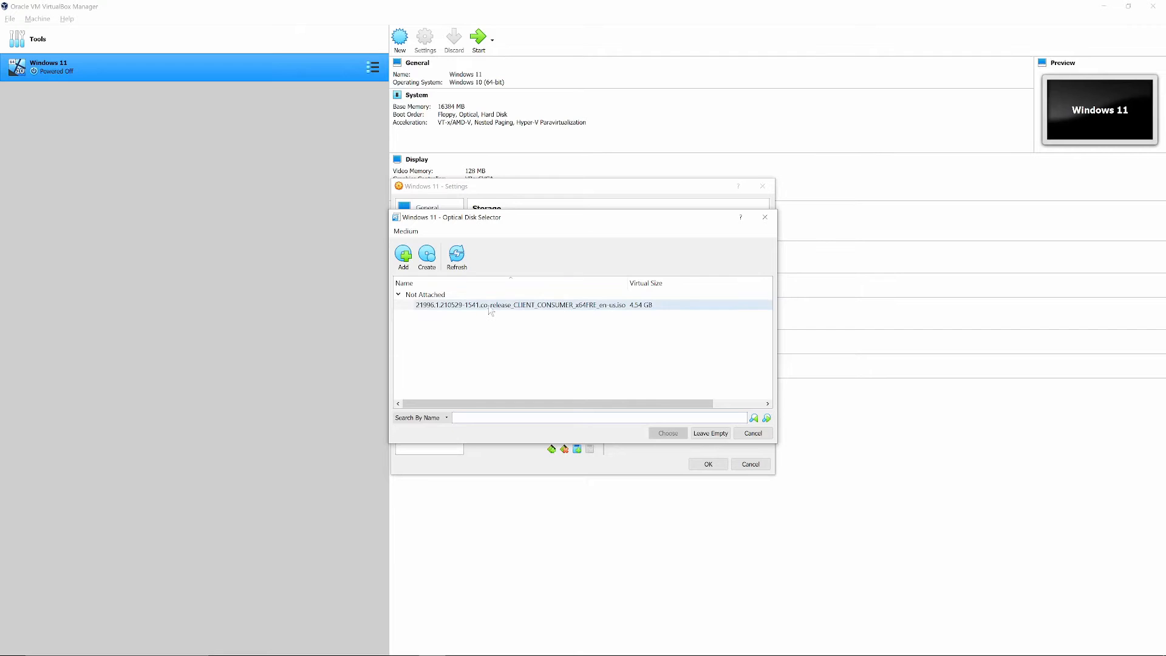
click(488, 307)
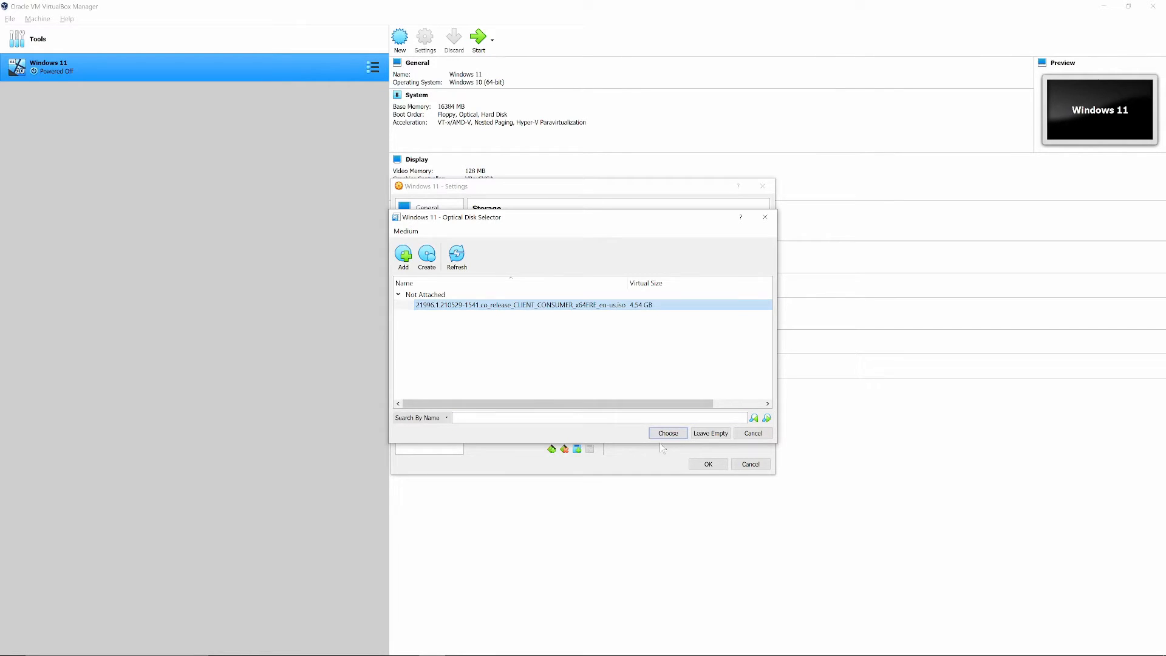
click(403, 254)
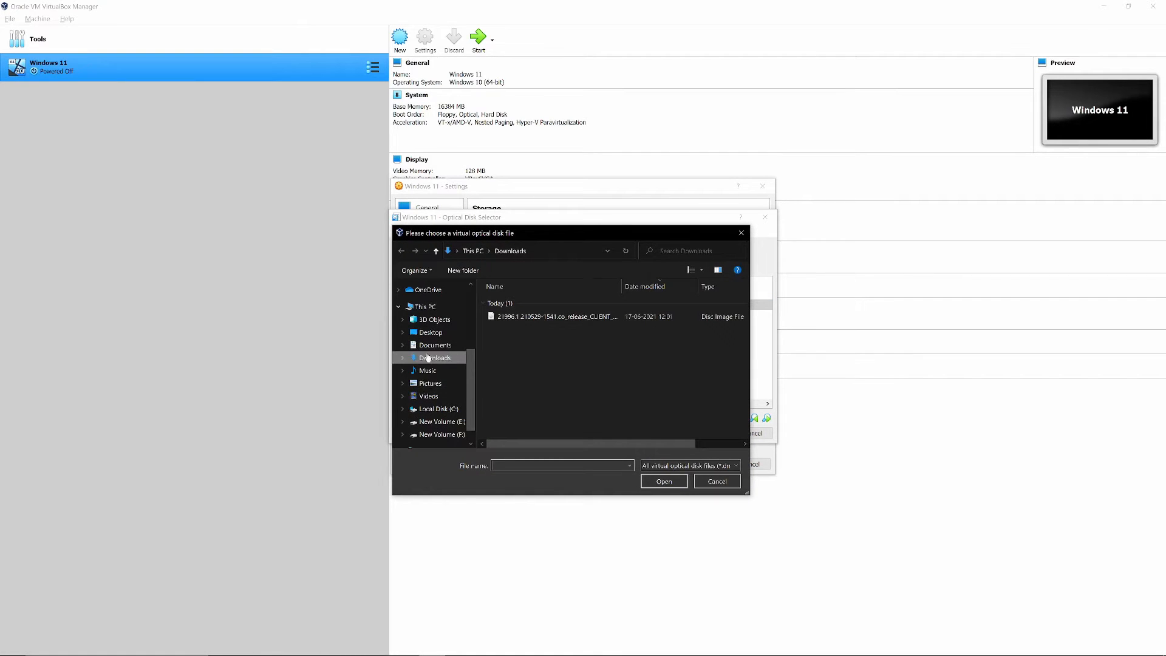
click(523, 319)
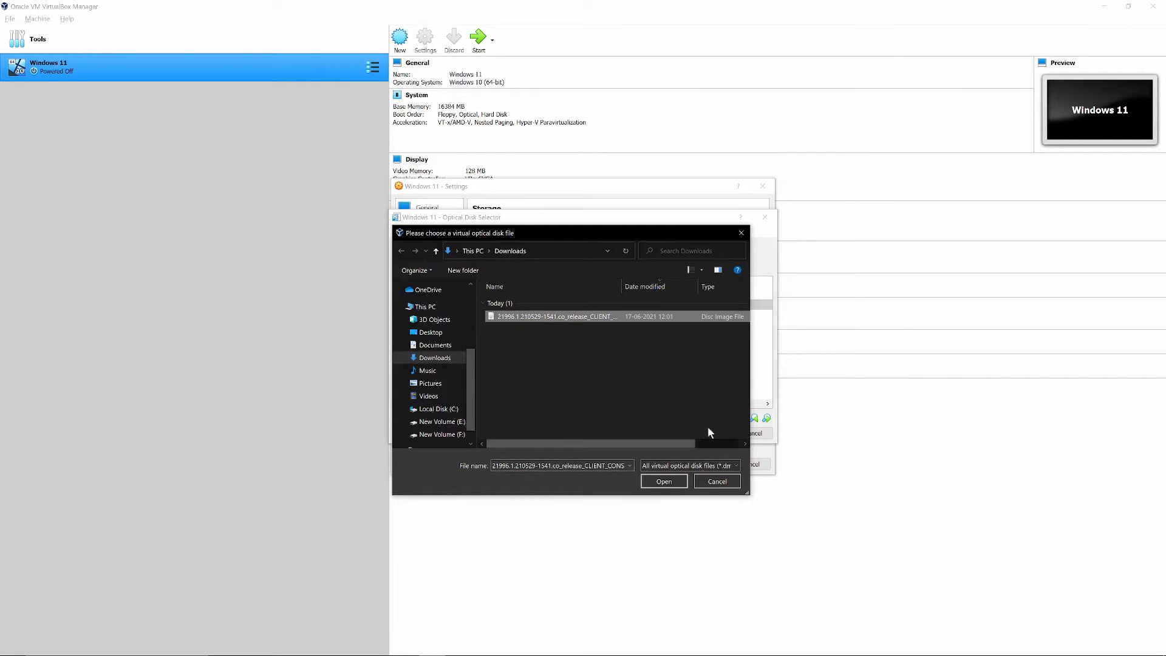
click(714, 482)
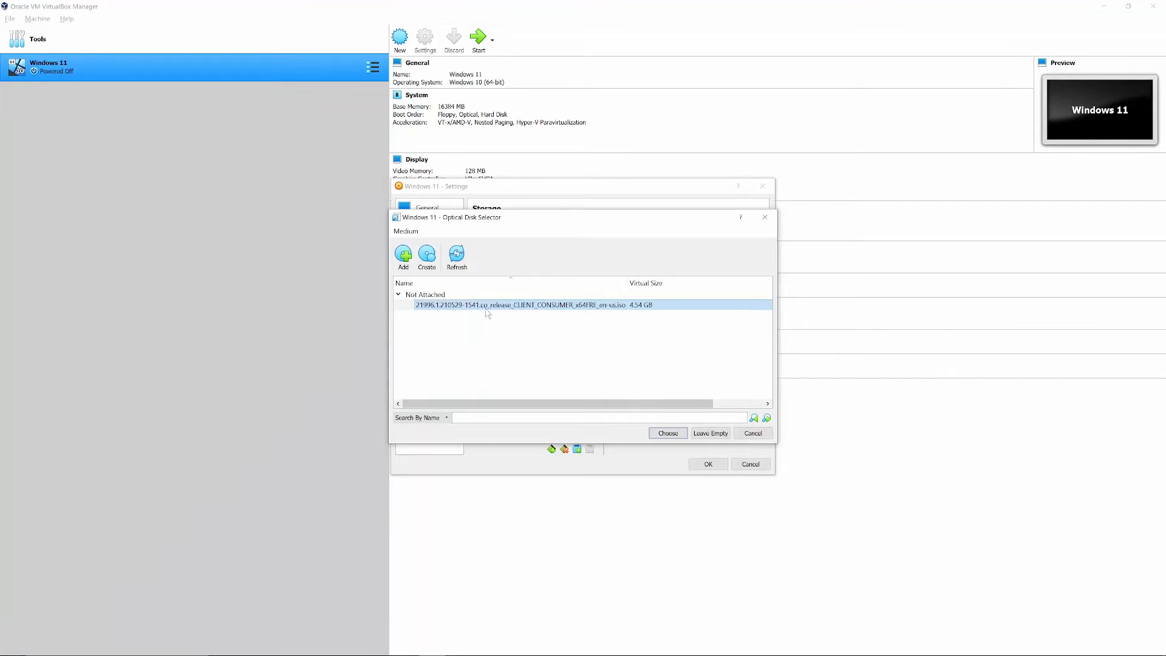
click(667, 432)
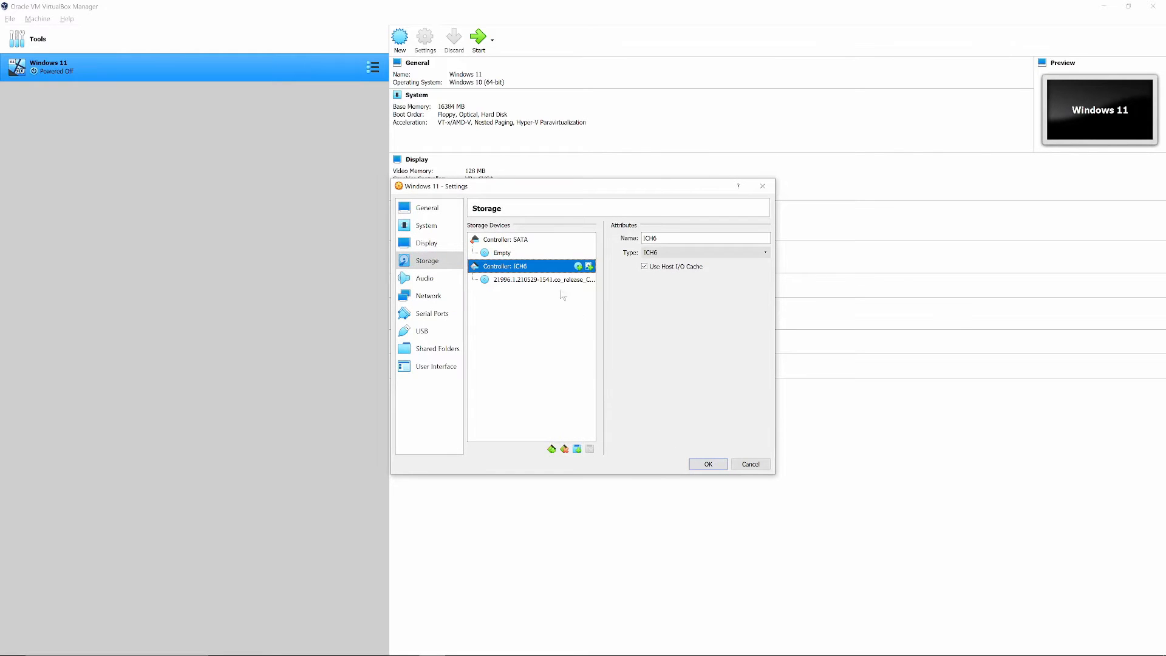
Attach the existing Windows 11.vdi hard disk to the SATA controller and save the machine's settings.
click(510, 253)
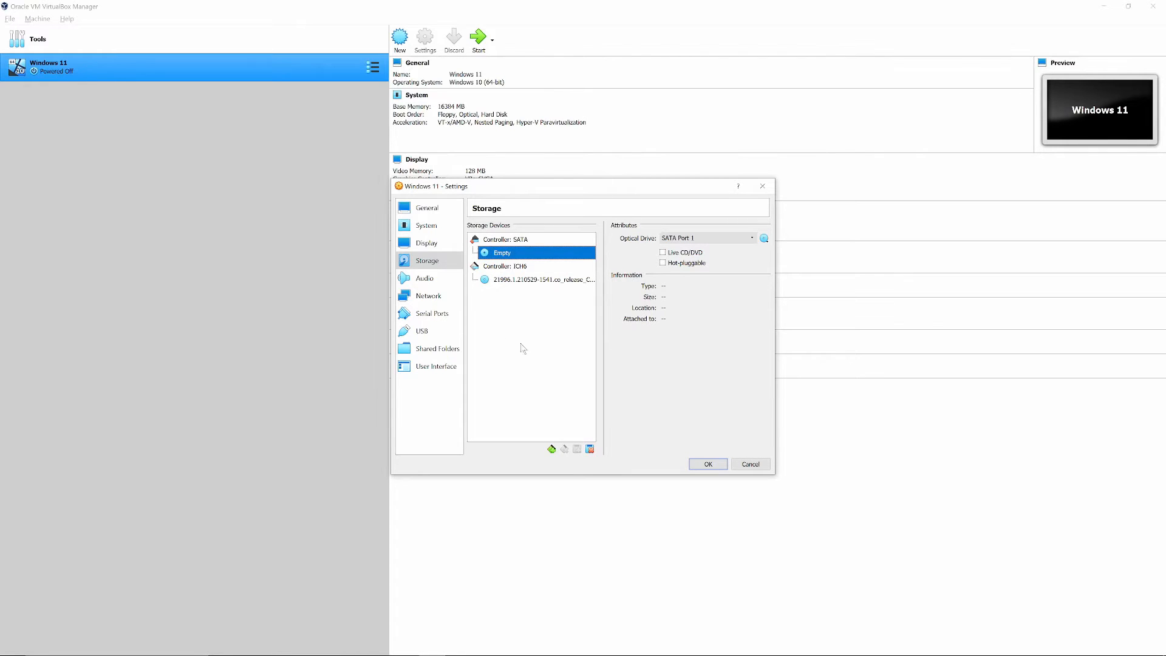
click(554, 448)
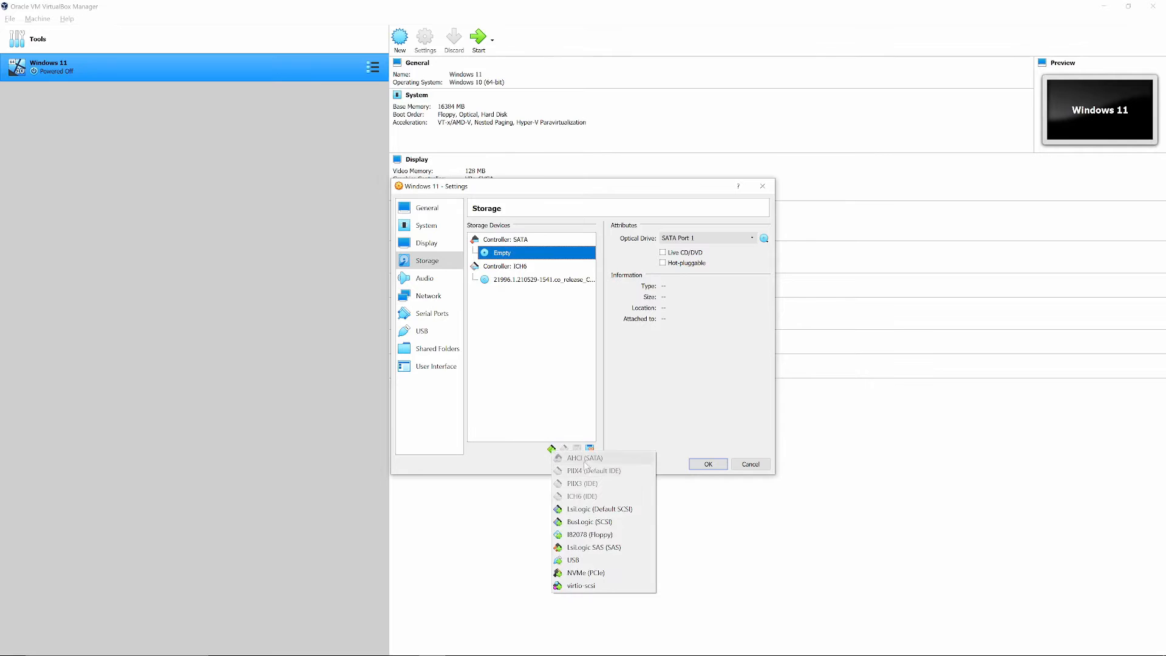
click(536, 321)
click(517, 240)
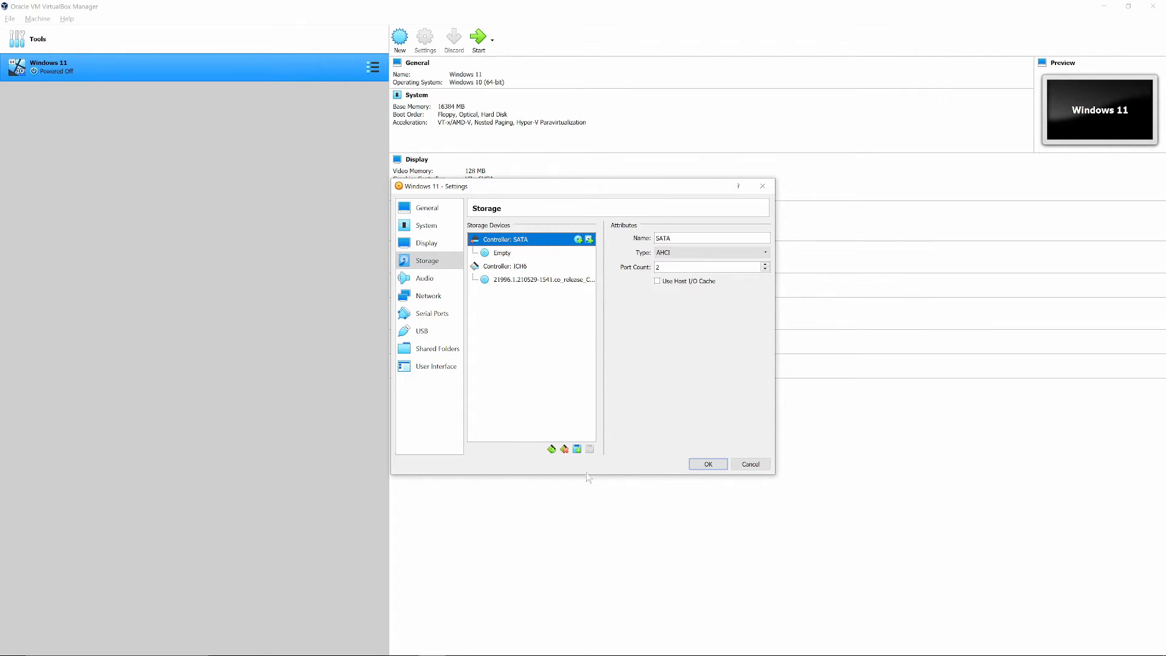
click(577, 449)
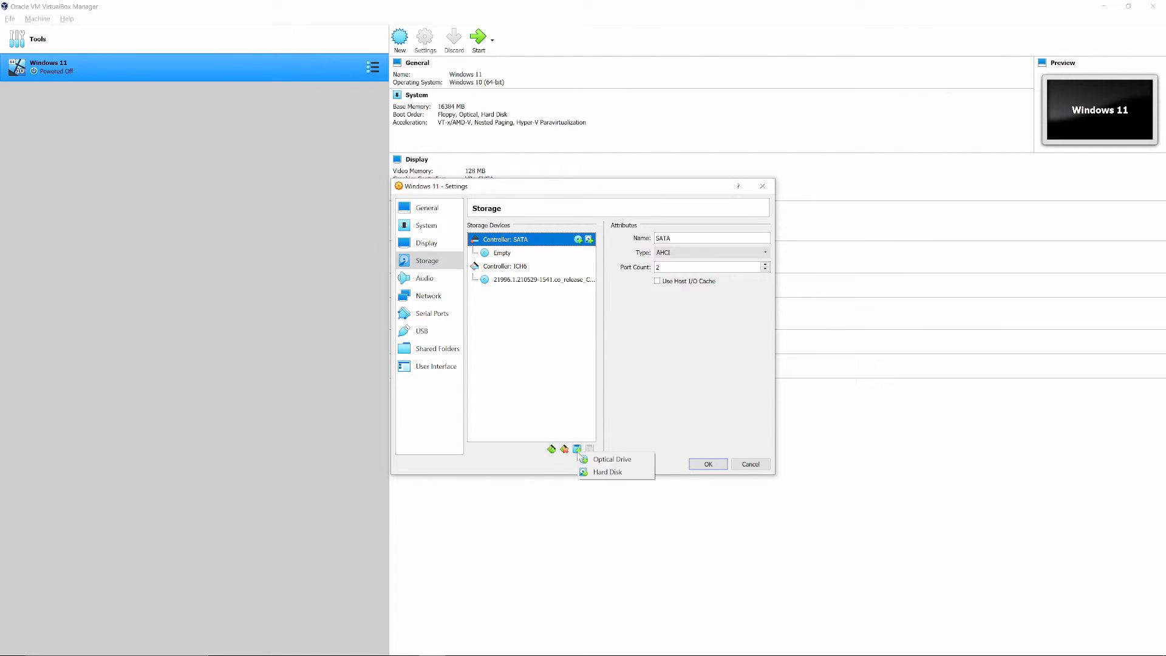
click(608, 471)
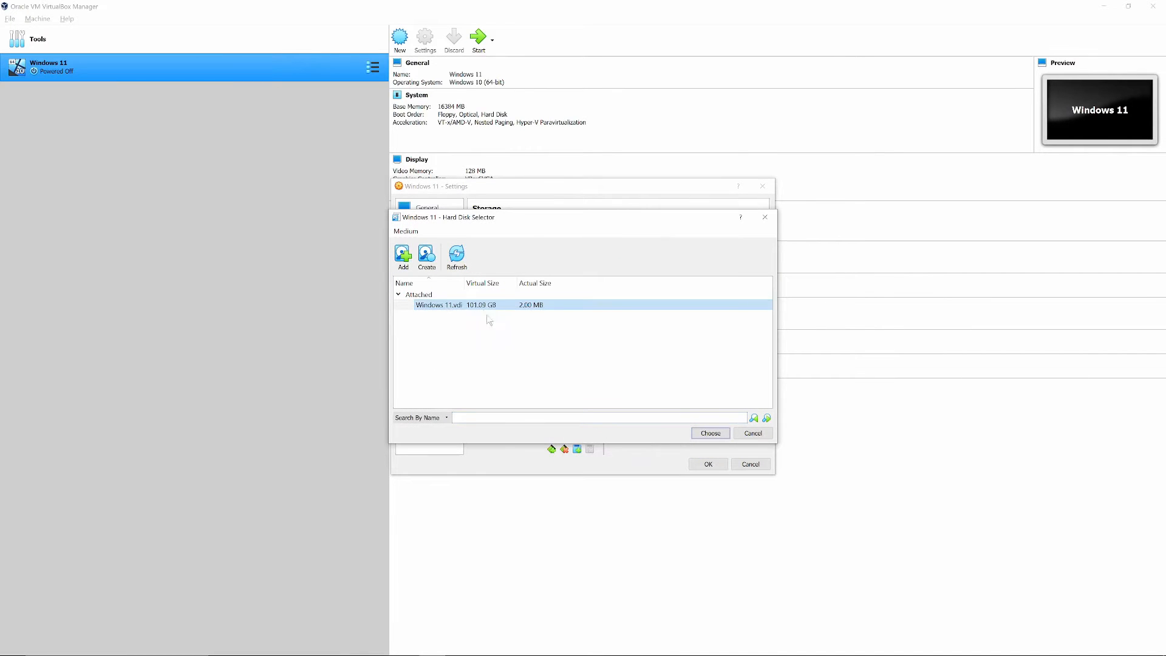
click(702, 434)
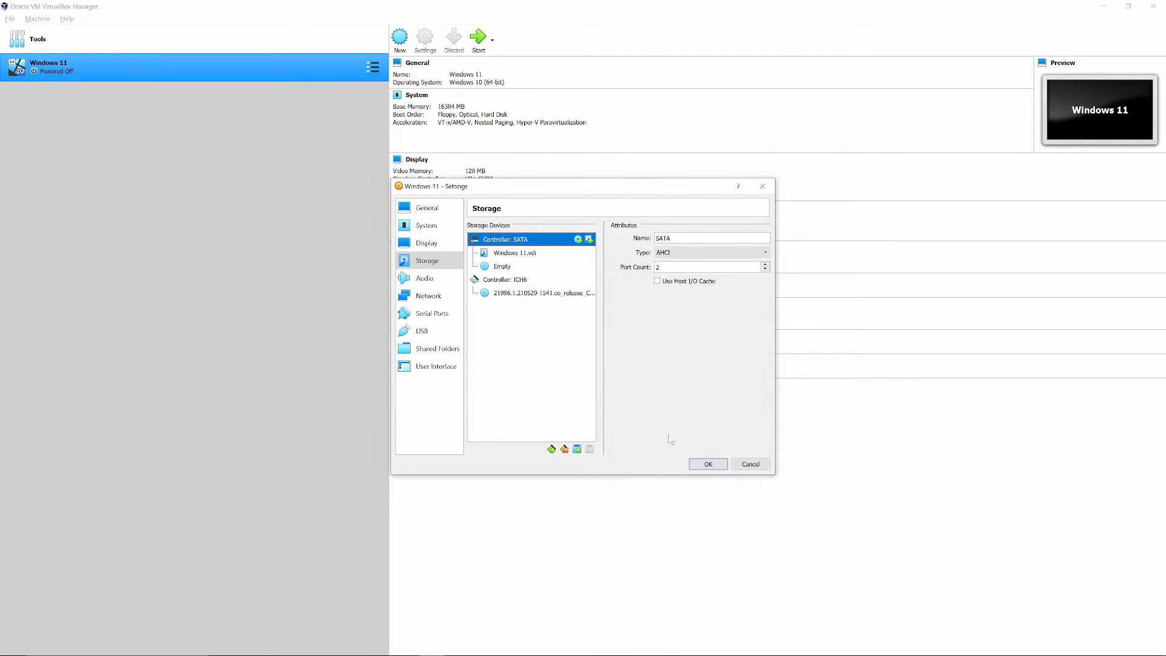
click(705, 464)
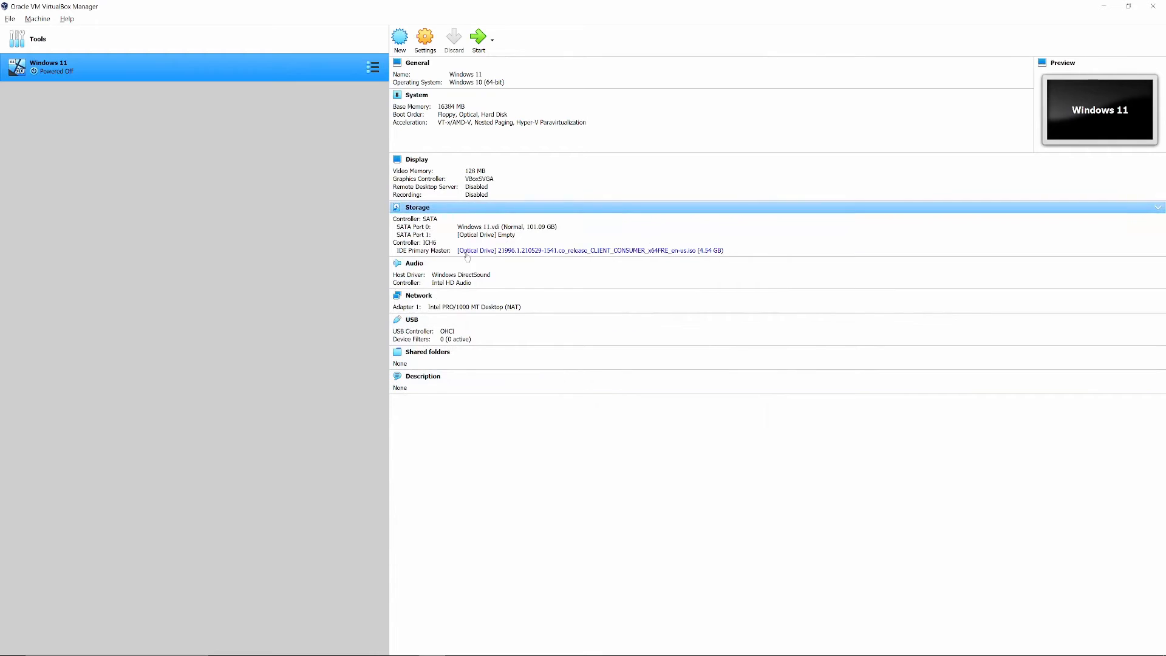
Reopen the Windows 11 machine's settings and set the display scale factor to 200%.
click(425, 38)
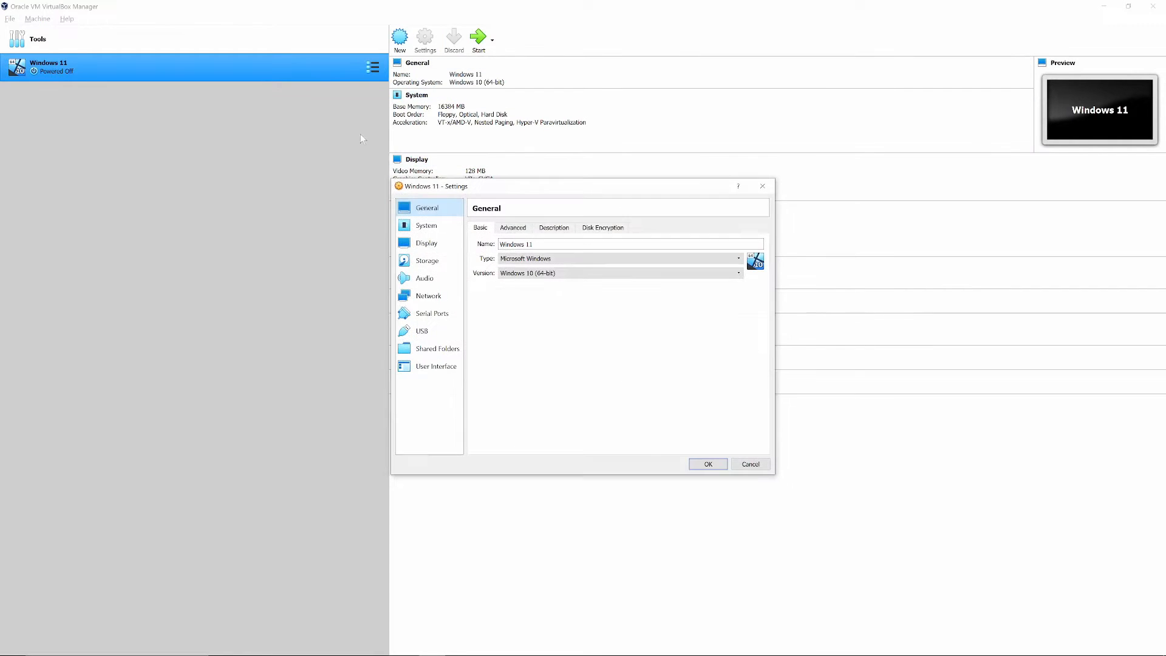
click(427, 243)
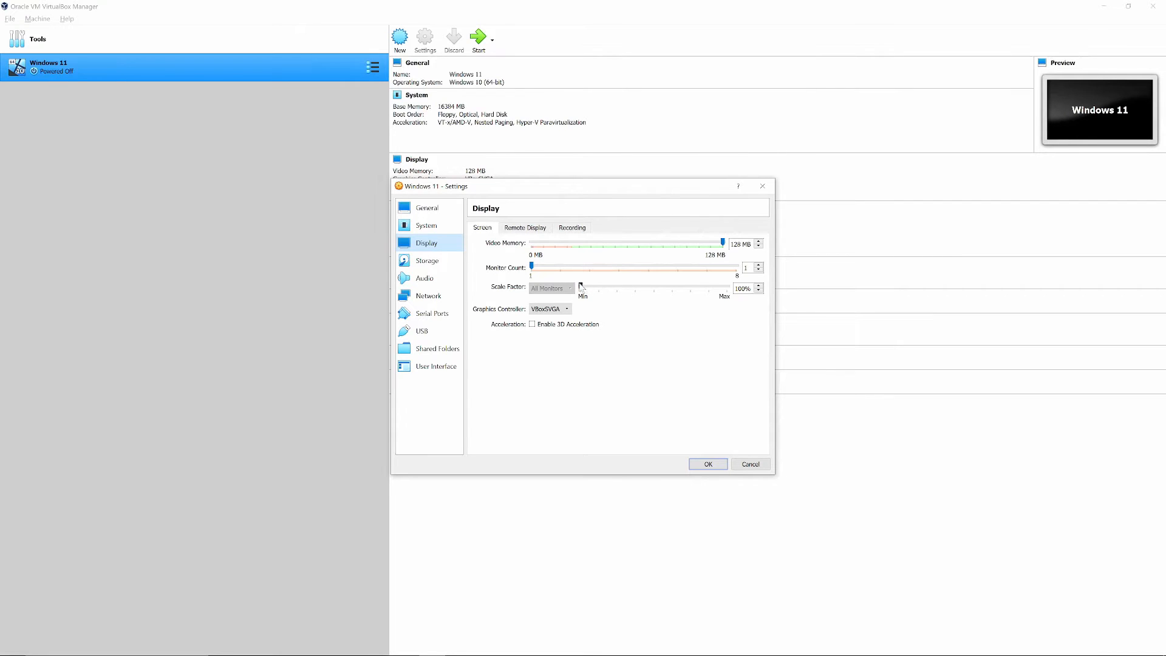
drag(581, 286, 635, 290)
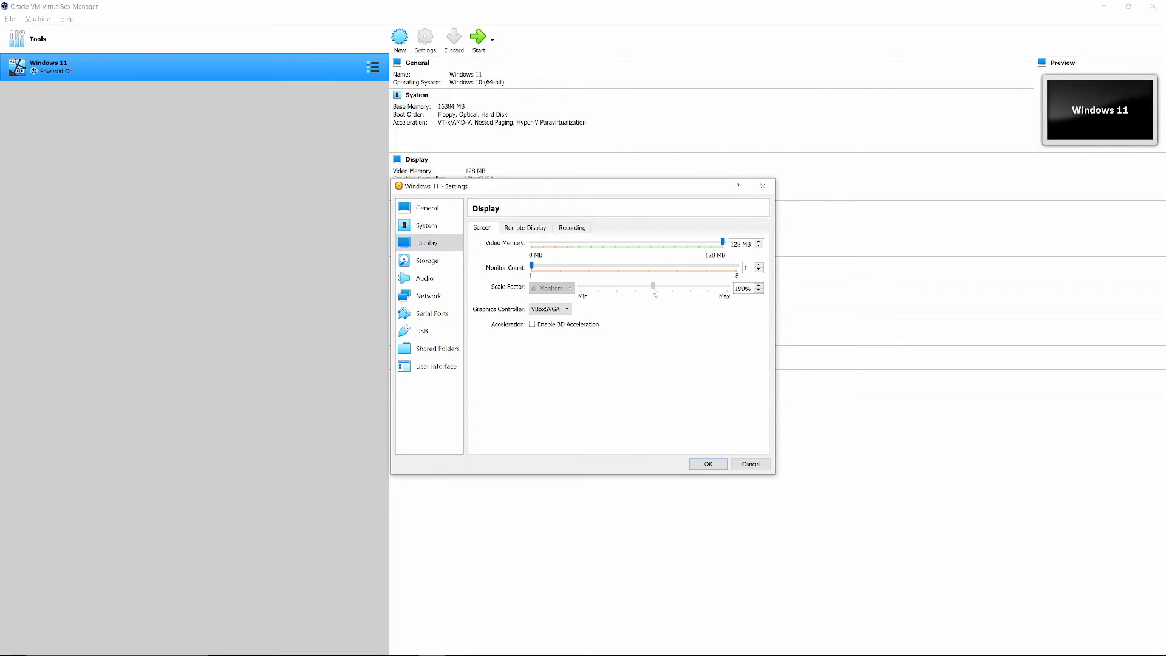
drag(654, 291, 655, 291)
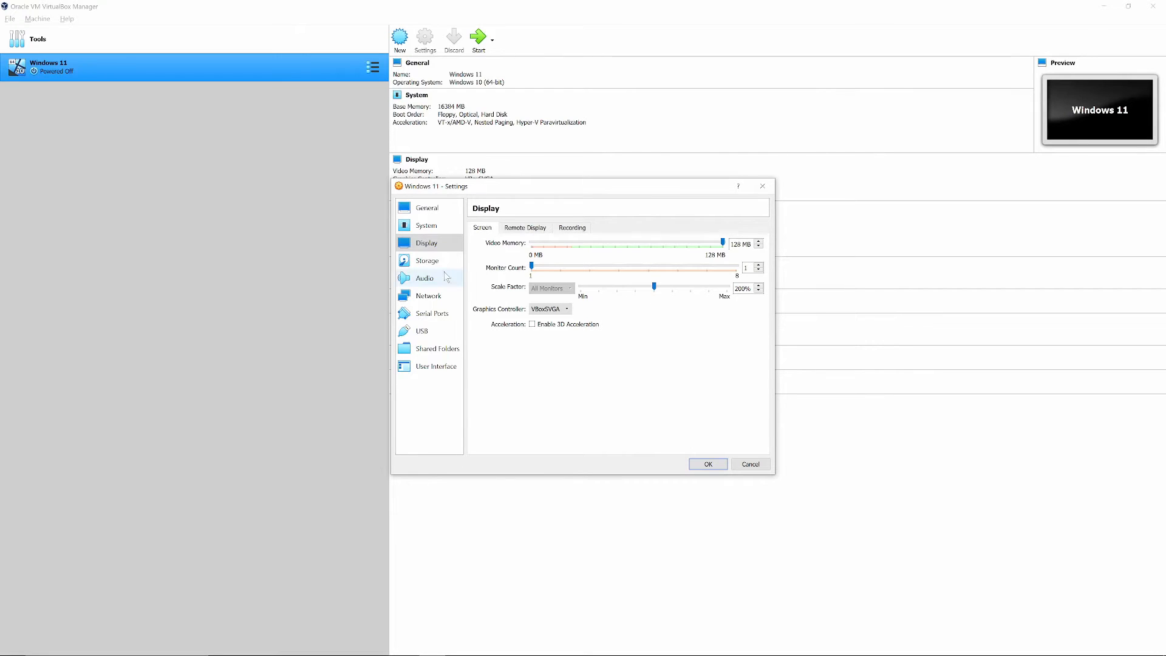
Change the machine's graphics controller to VBoxVGA in the display settings.
click(549, 309)
click(612, 333)
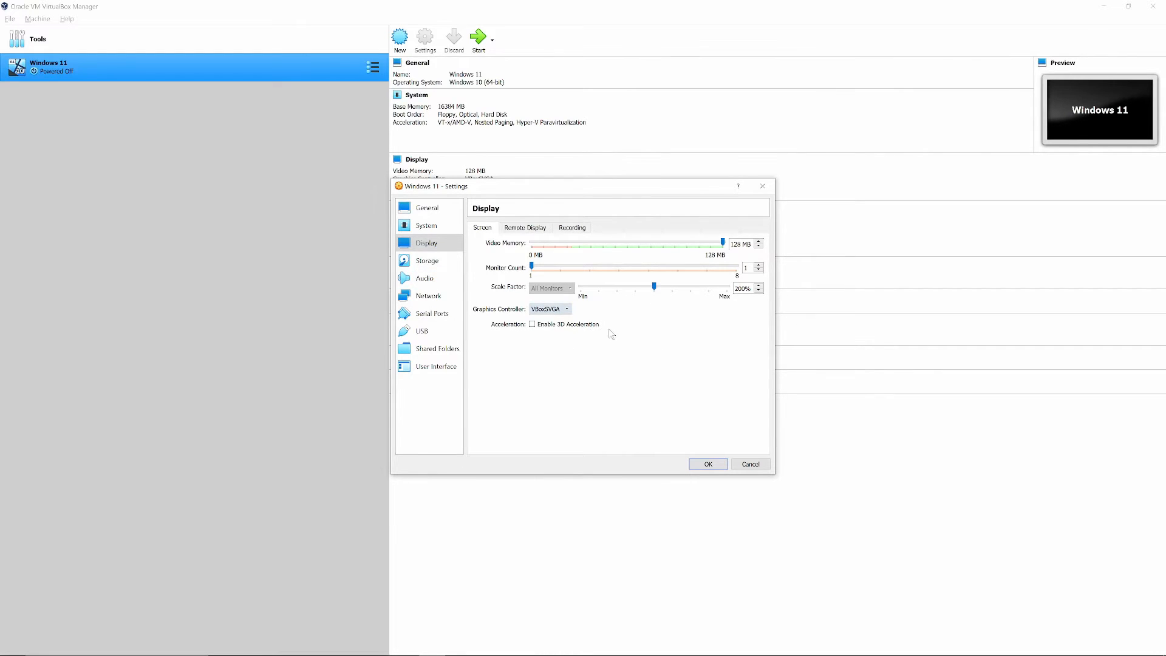
click(557, 312)
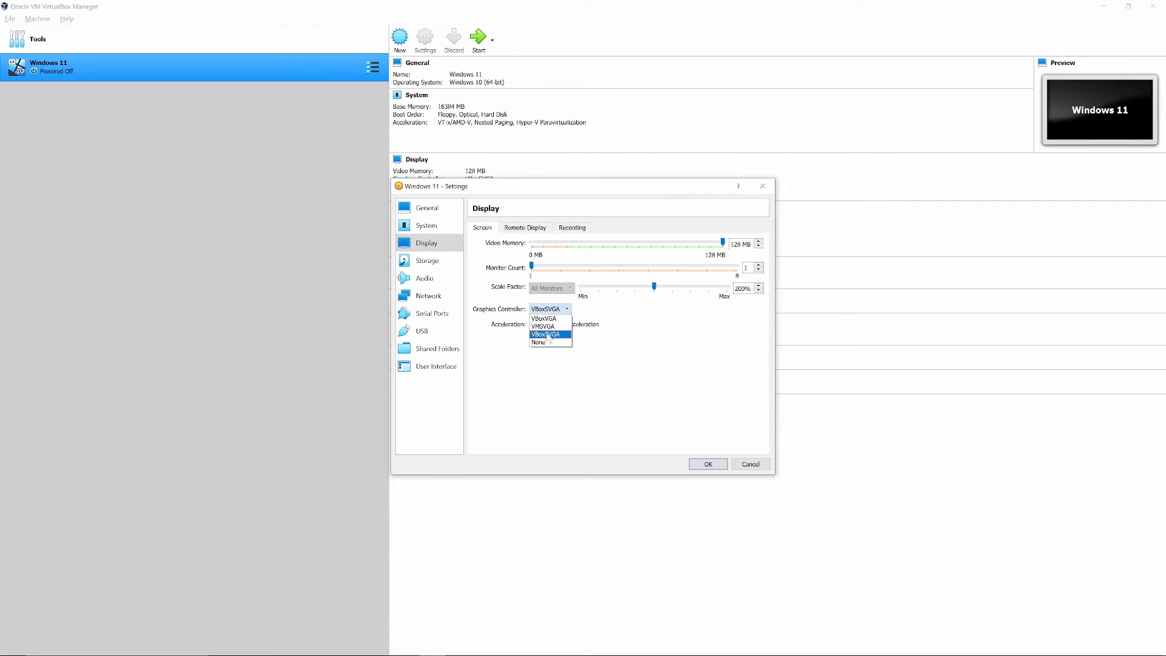
click(556, 319)
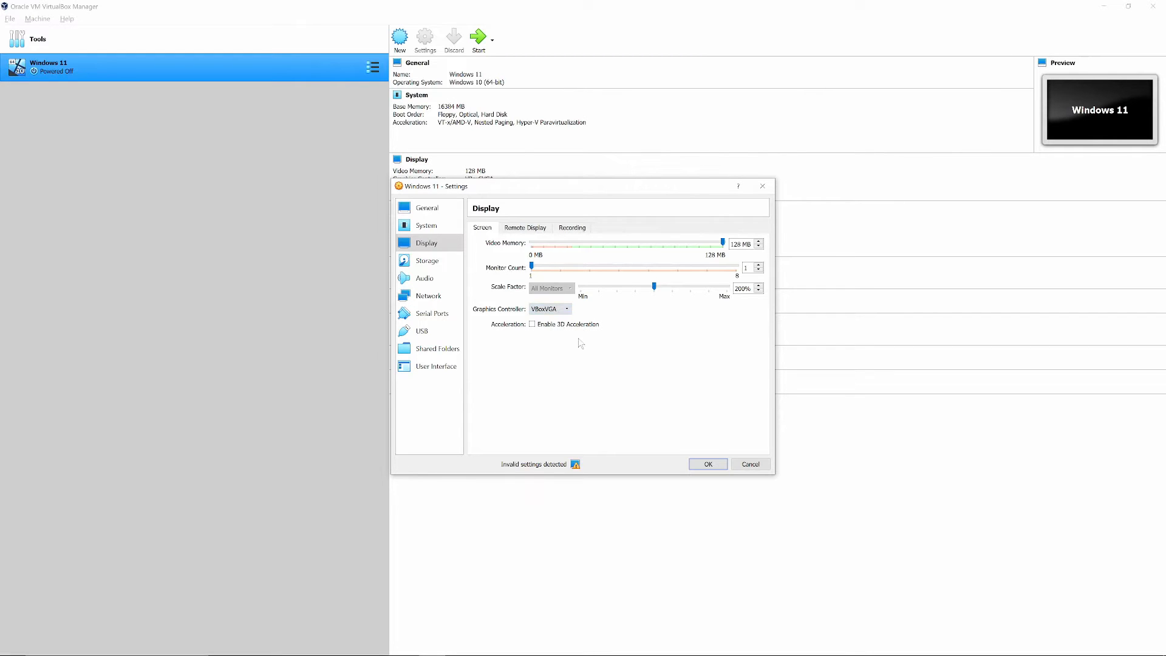
click(565, 310)
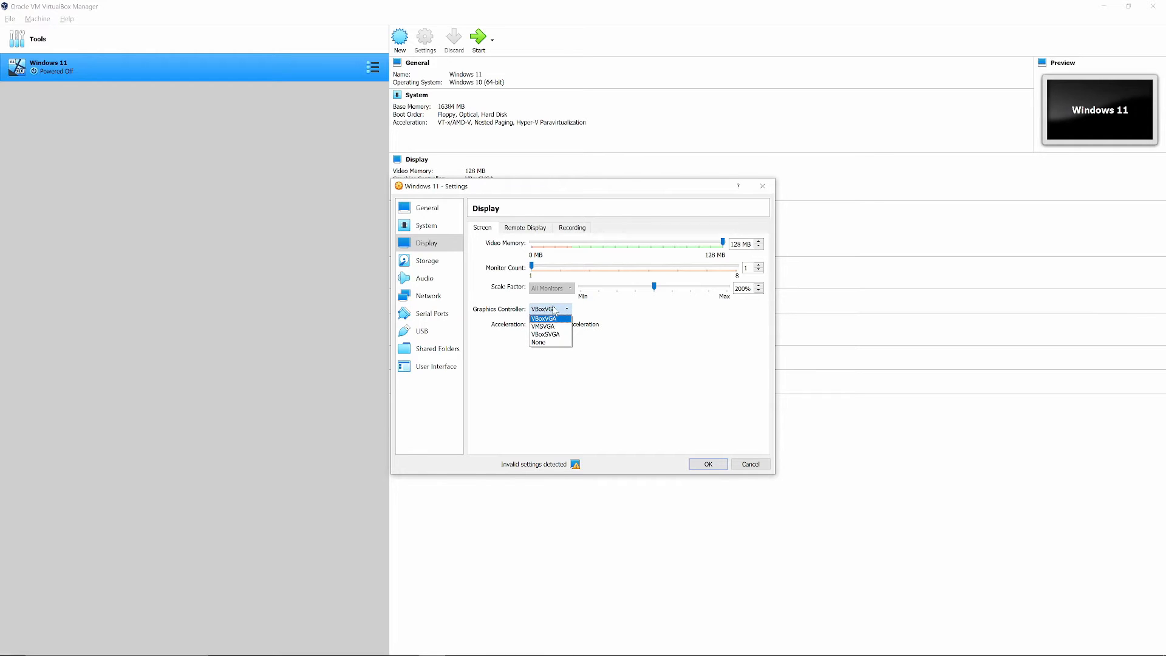
click(555, 311)
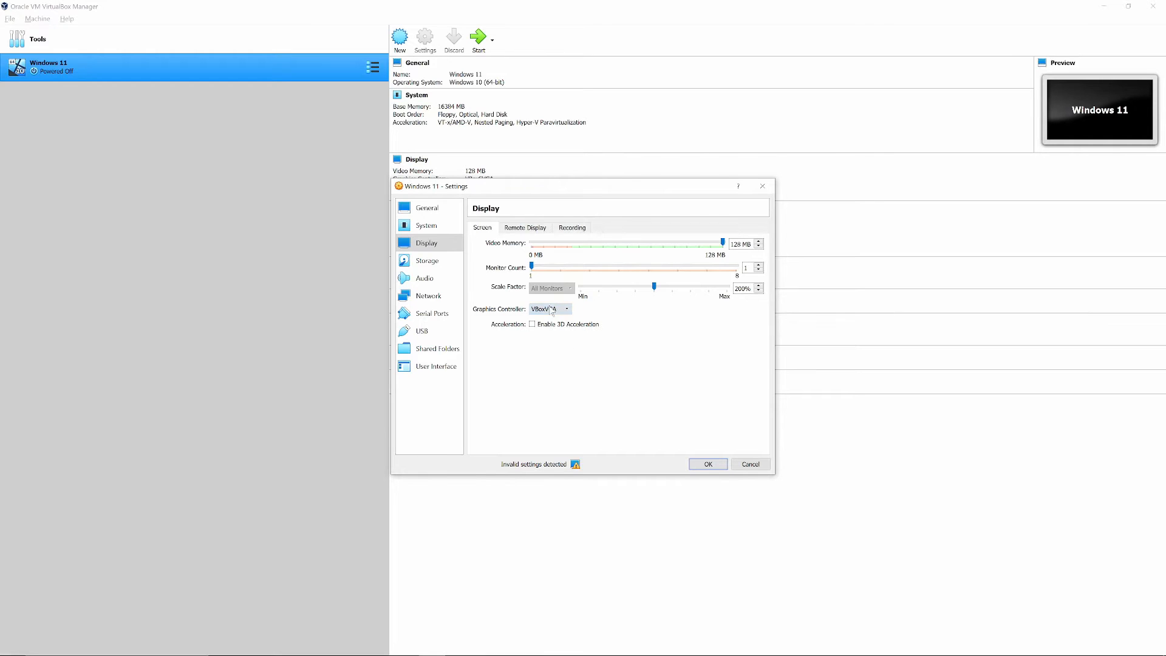
Review the machine's storage, serial port, network, audio, recording and remote display settings.
click(428, 262)
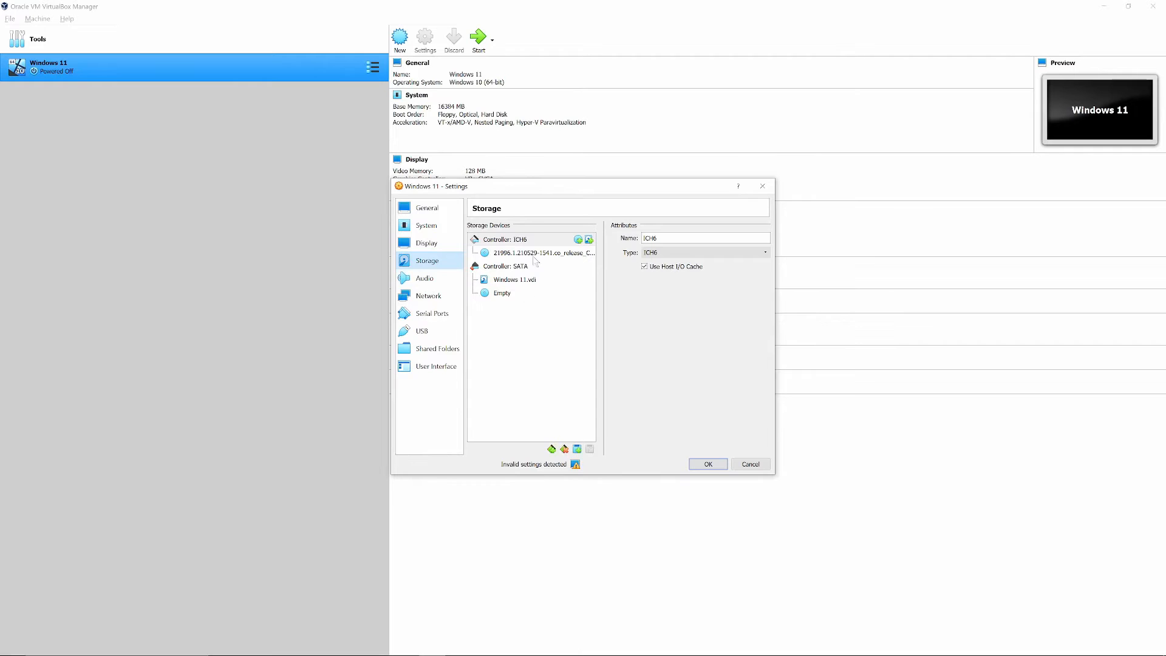
click(435, 315)
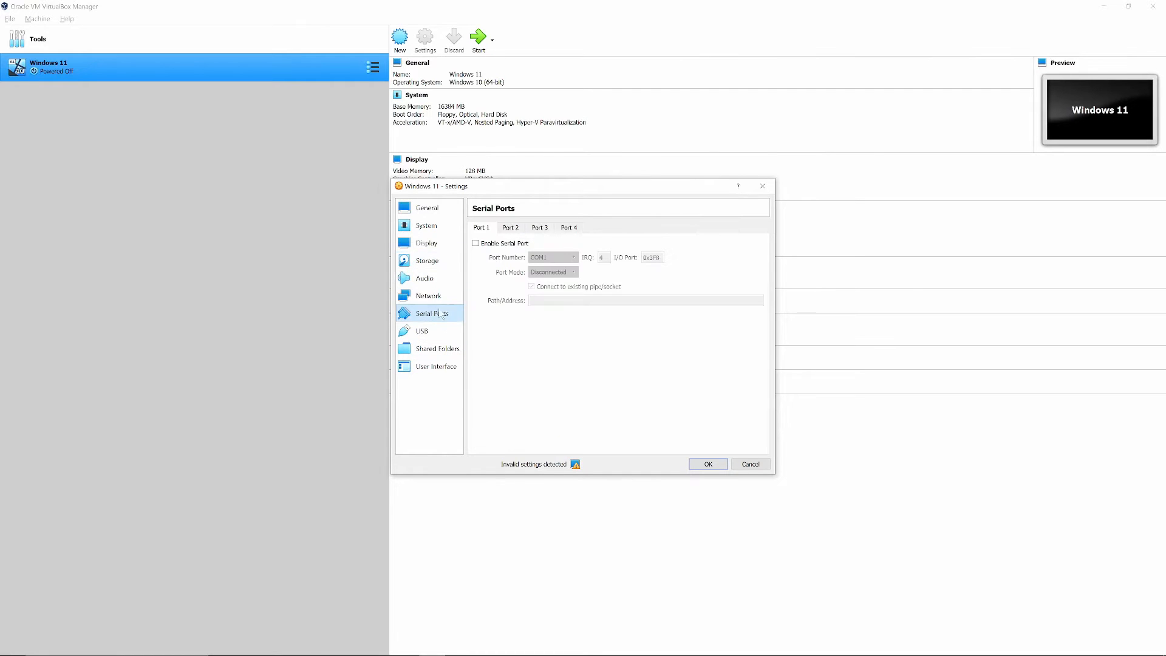
click(438, 301)
click(438, 283)
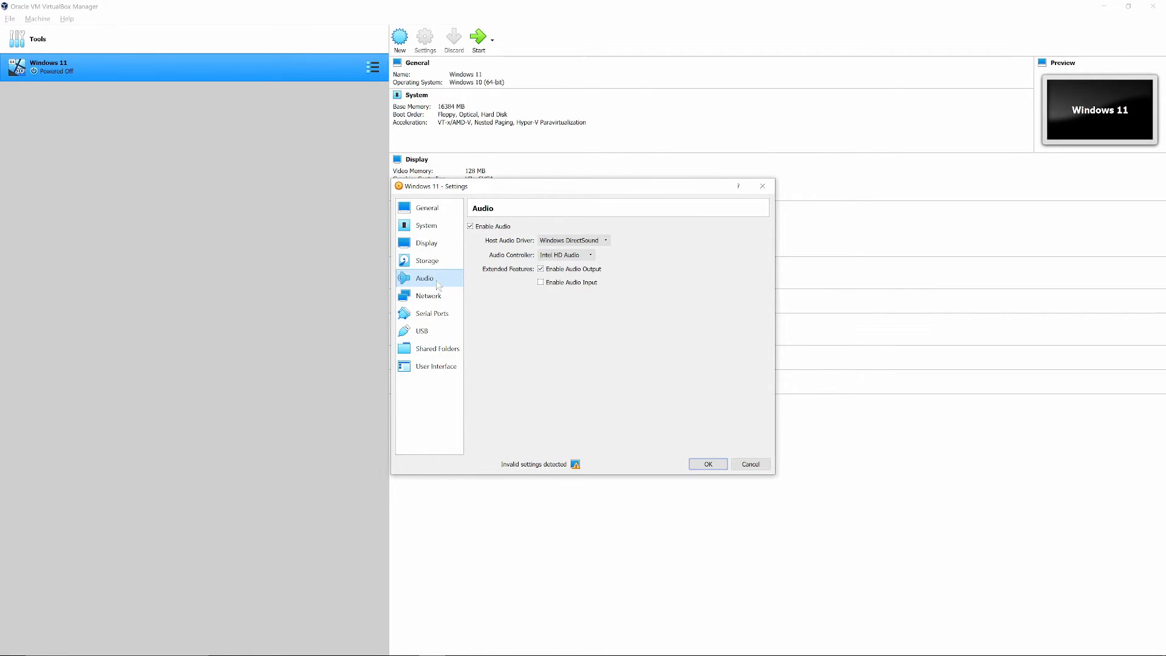
click(439, 264)
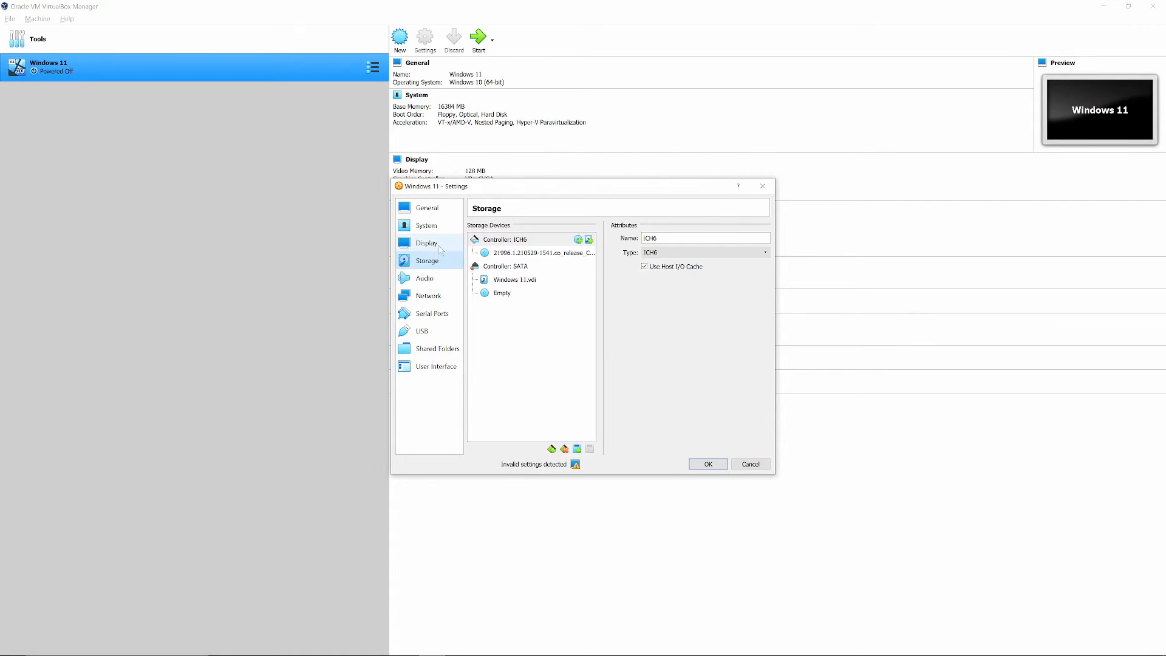
click(439, 244)
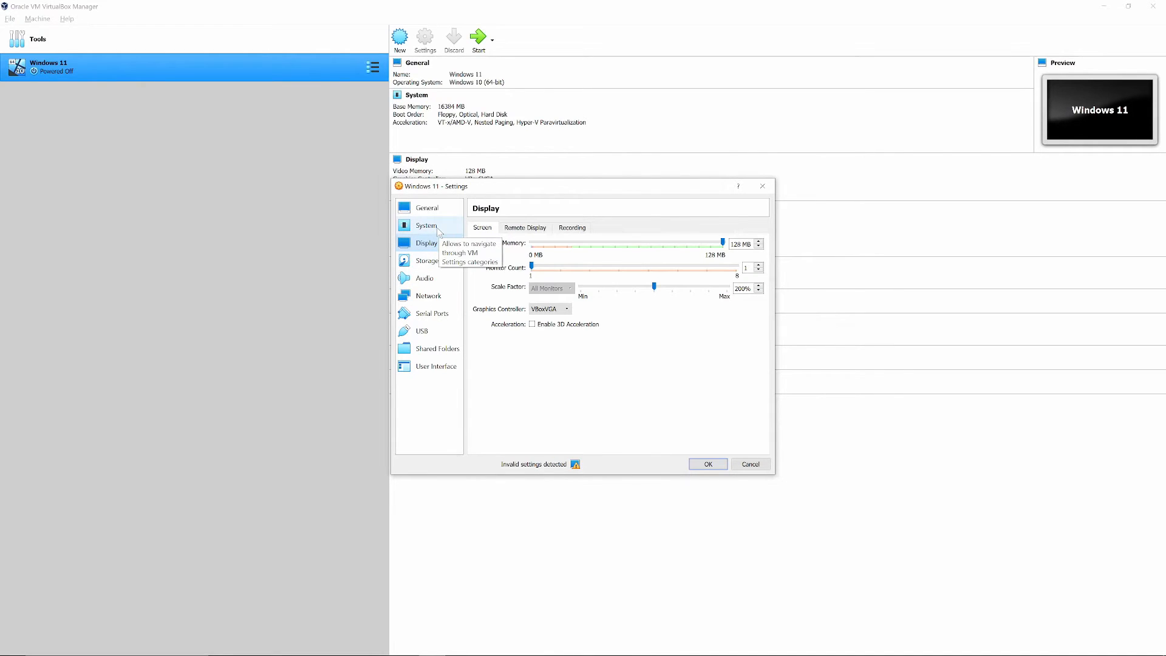
click(572, 228)
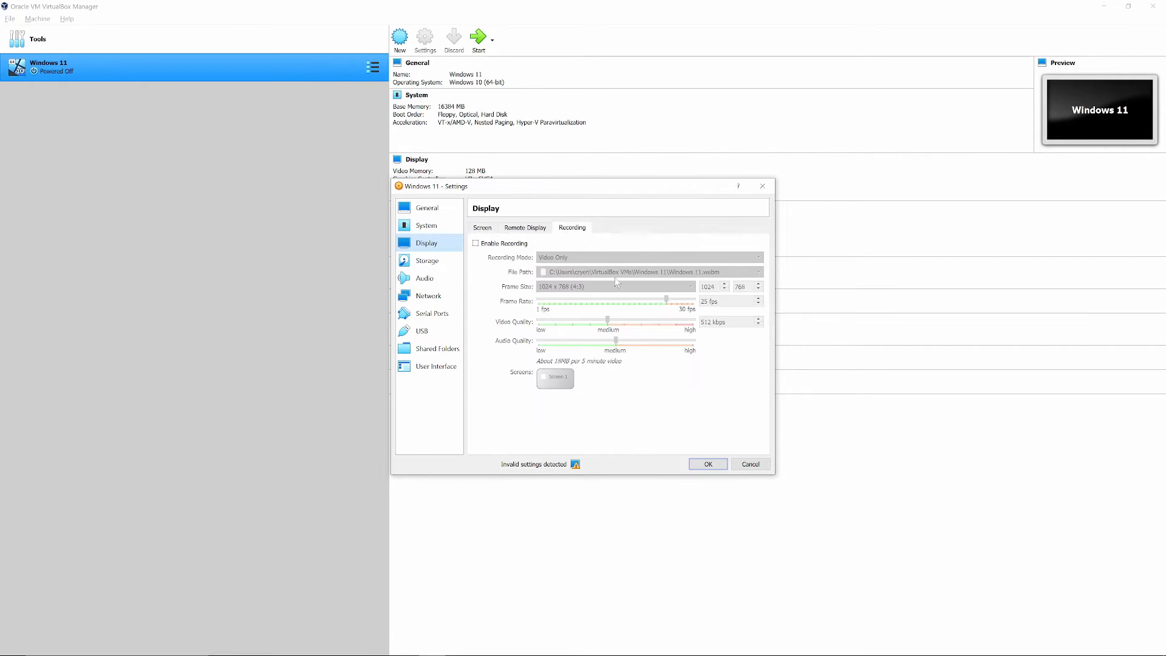
click(476, 243)
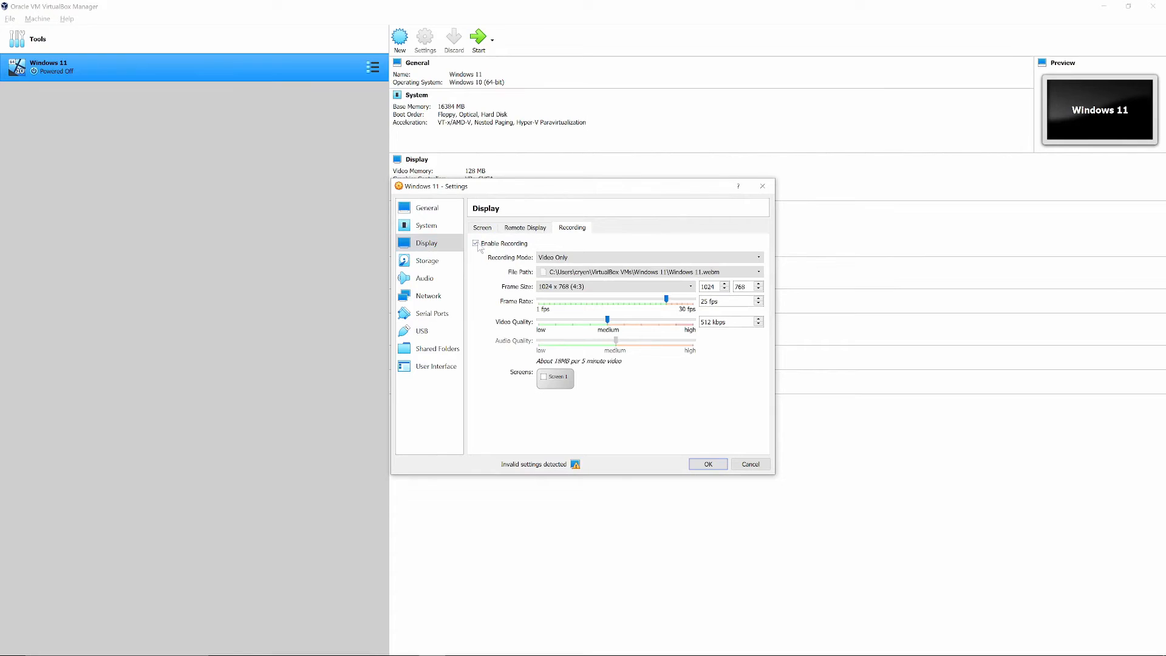
click(478, 244)
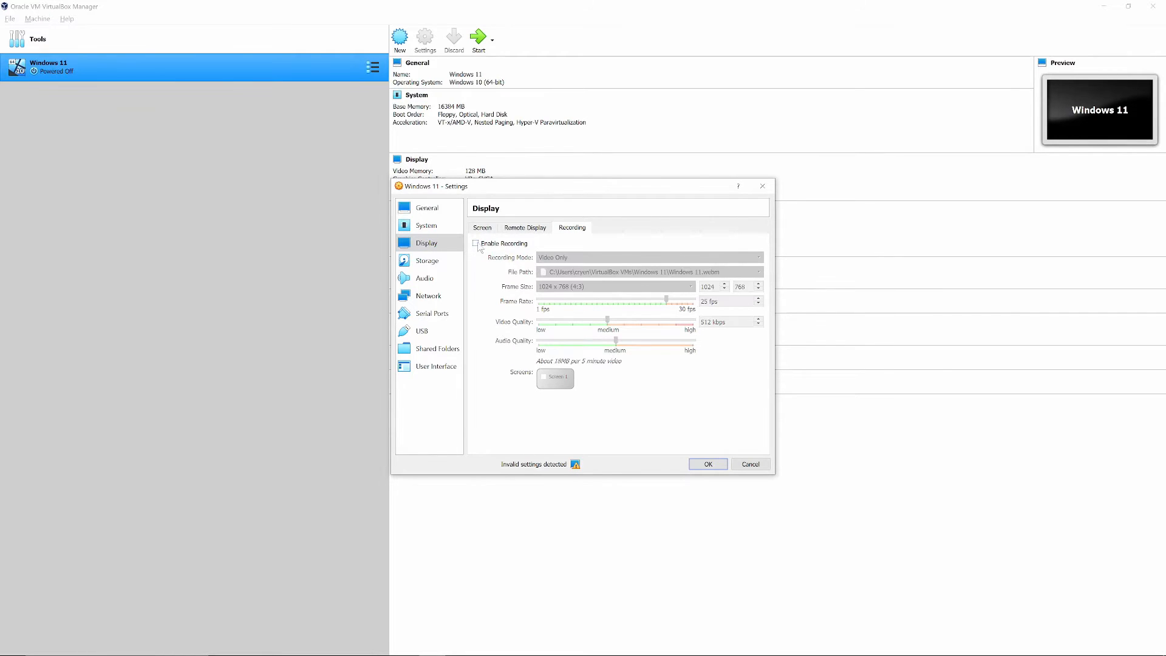
click(527, 227)
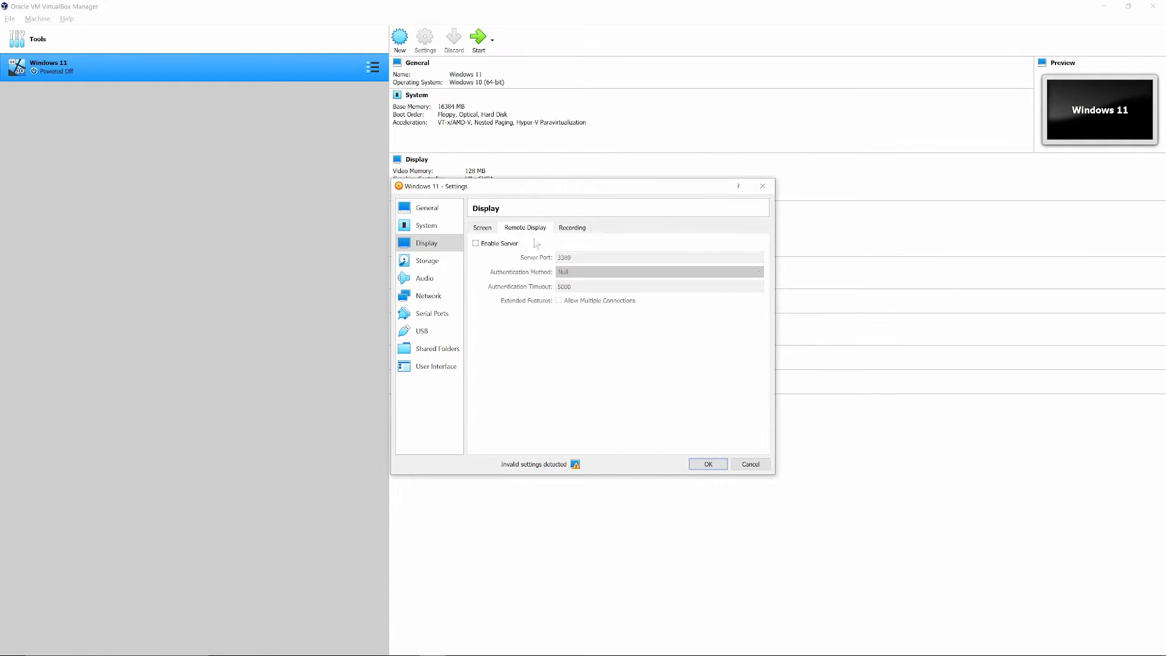
click(483, 228)
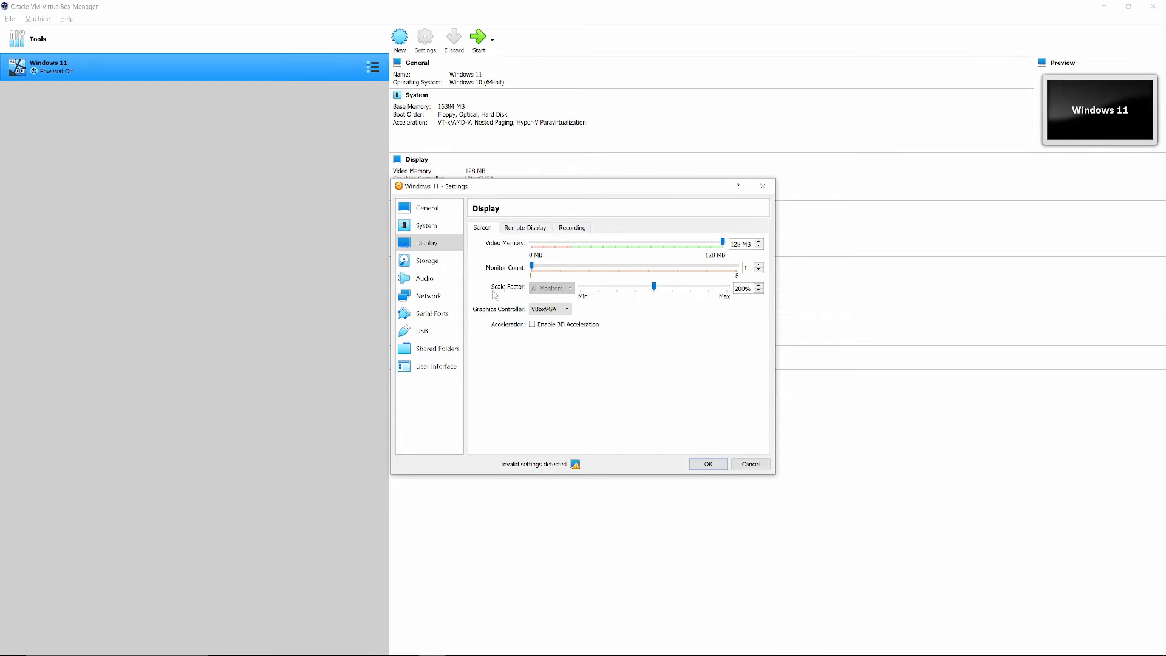
Assign 8 processors to the virtual machine in its system settings.
click(428, 226)
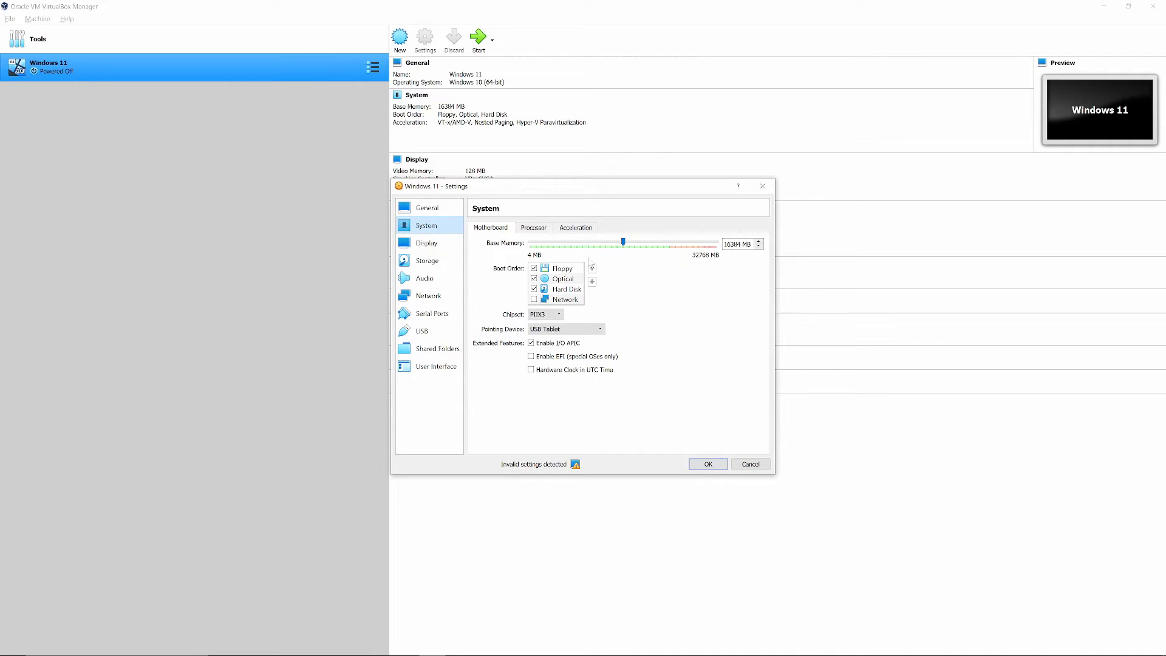
click(533, 227)
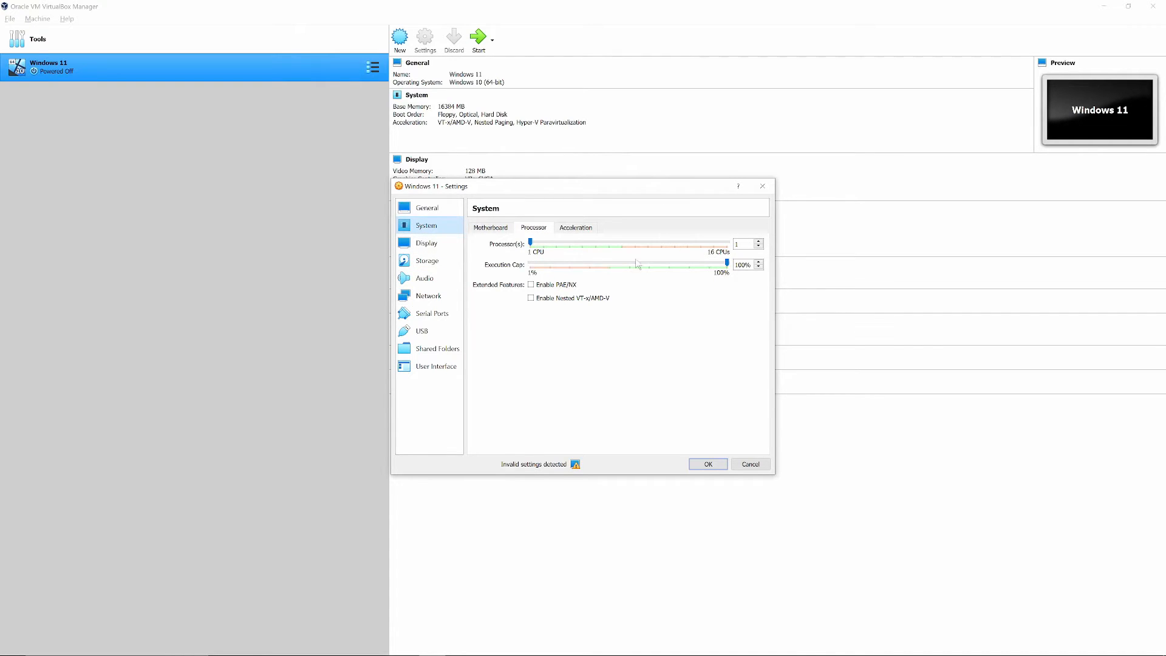
drag(531, 243, 617, 241)
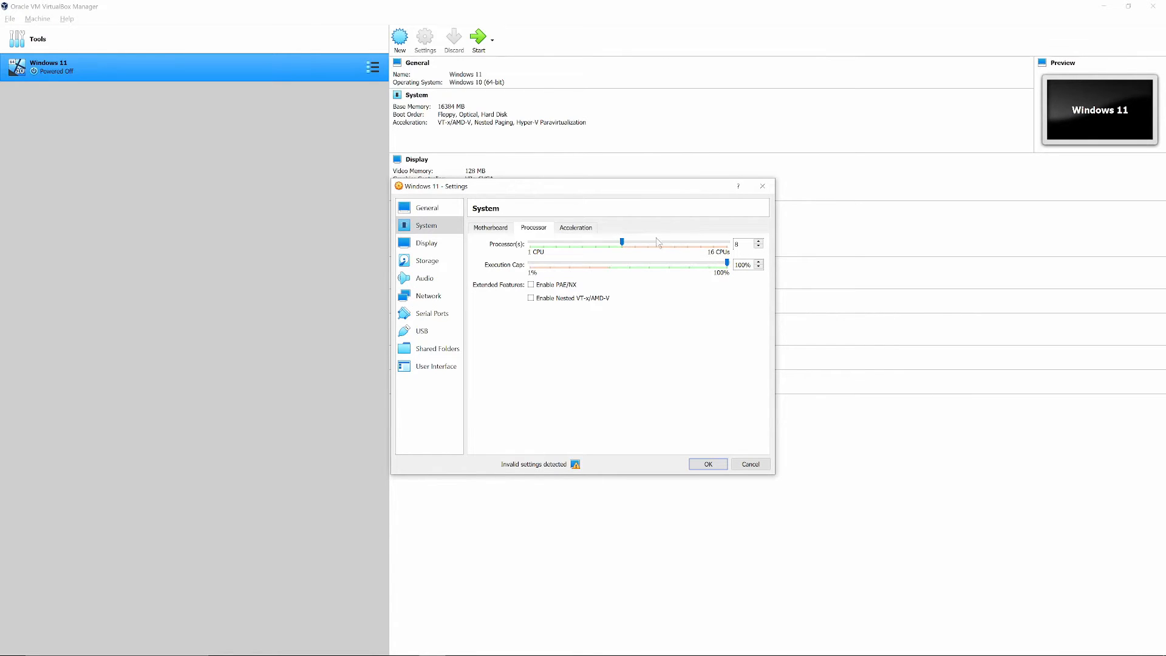
Review the machine's acceleration, motherboard and general settings, and save the changed configuration.
mouse_move(621, 242)
mouse_down()
mouse_move(740, 251)
mouse_move(620, 247)
mouse_up()
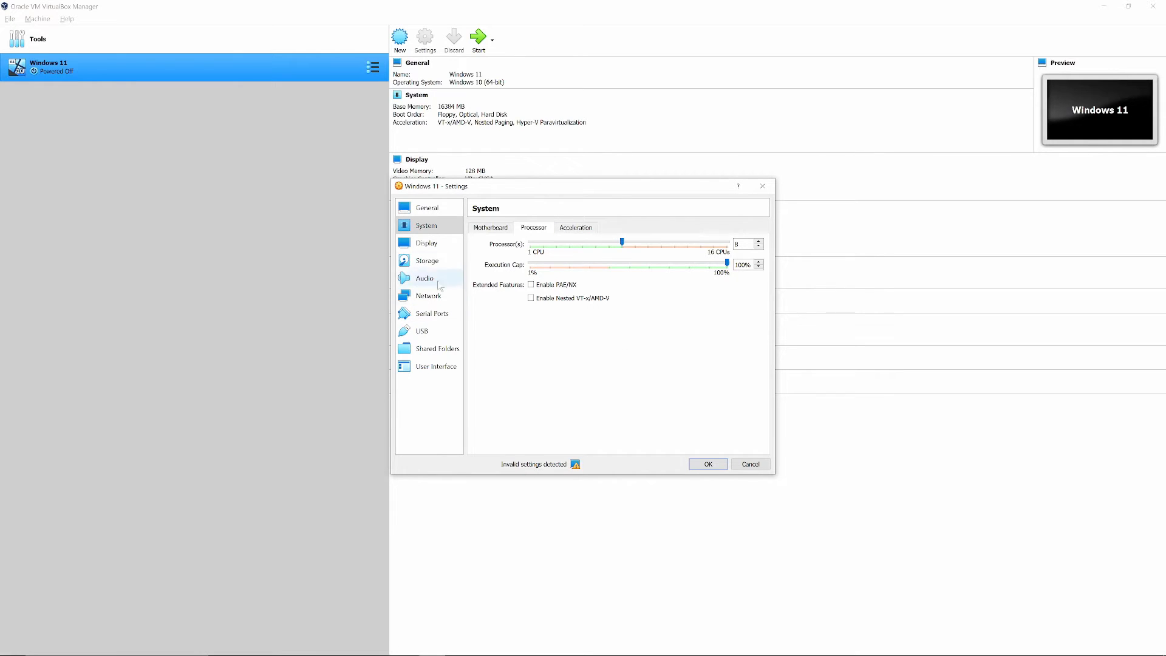
click(560, 228)
click(495, 229)
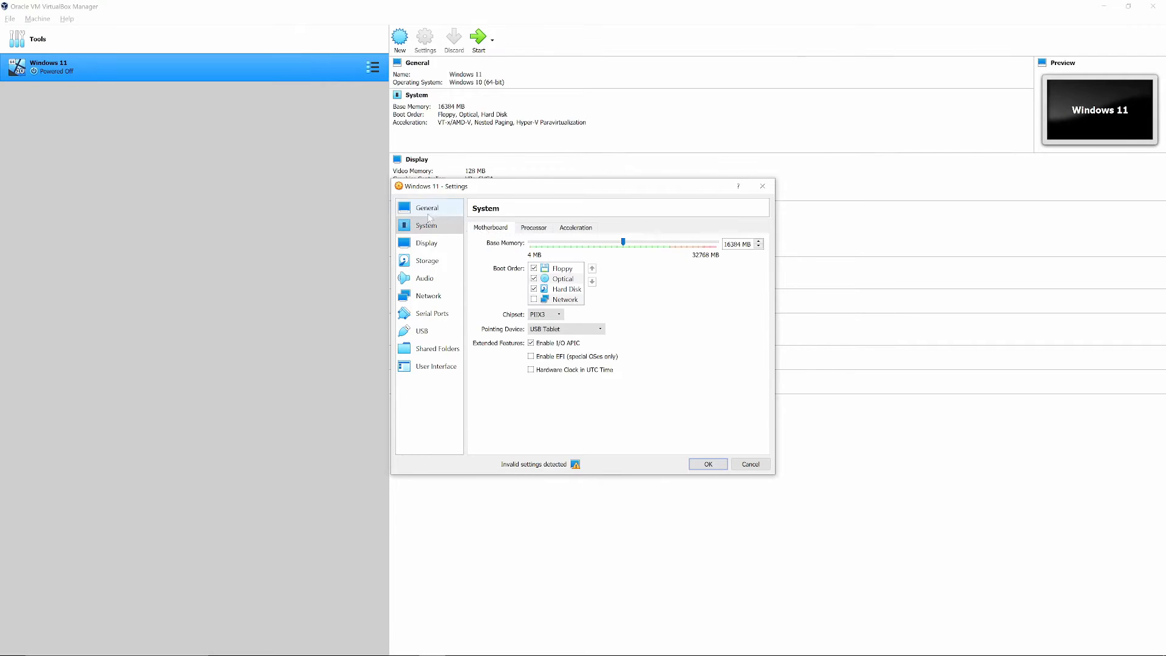
click(427, 208)
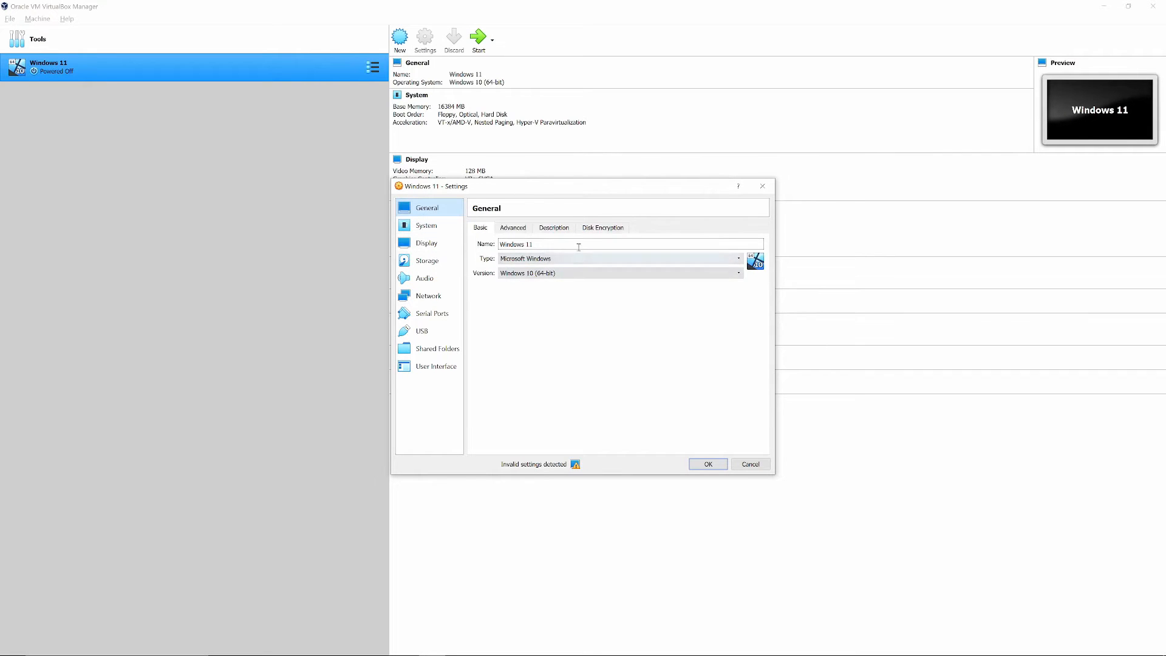
click(714, 460)
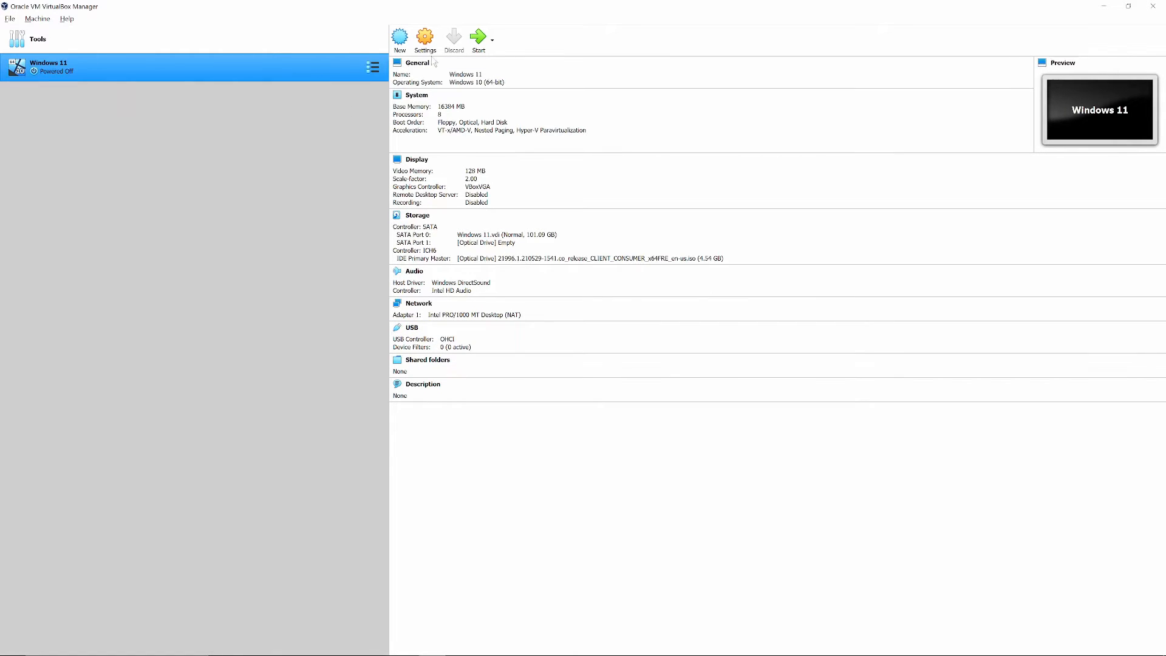
Start the Windows 11 virtual machine from the Windows 11 ISO start-up disk and dismiss the keyboard capture notice.
click(476, 41)
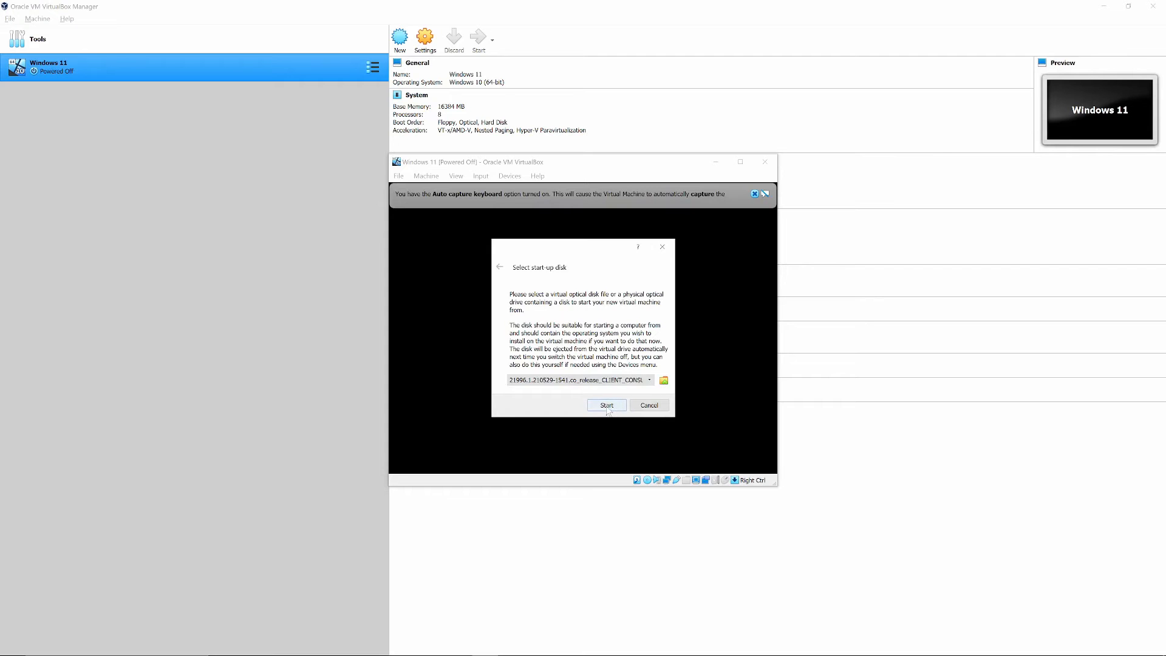
click(607, 406)
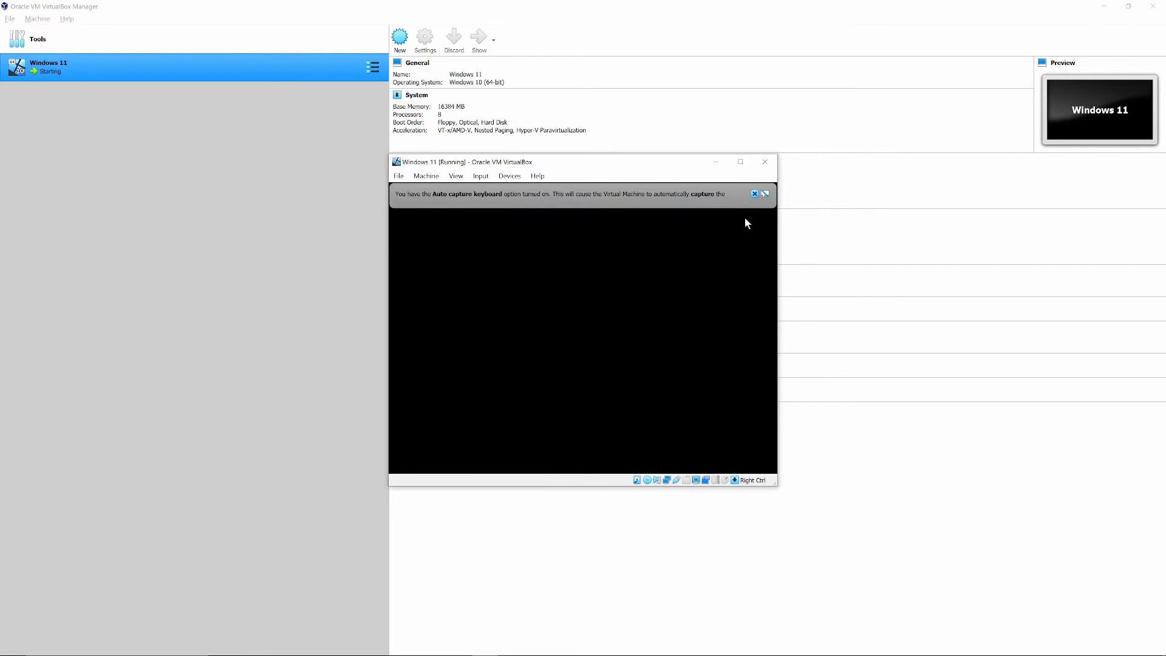
click(753, 193)
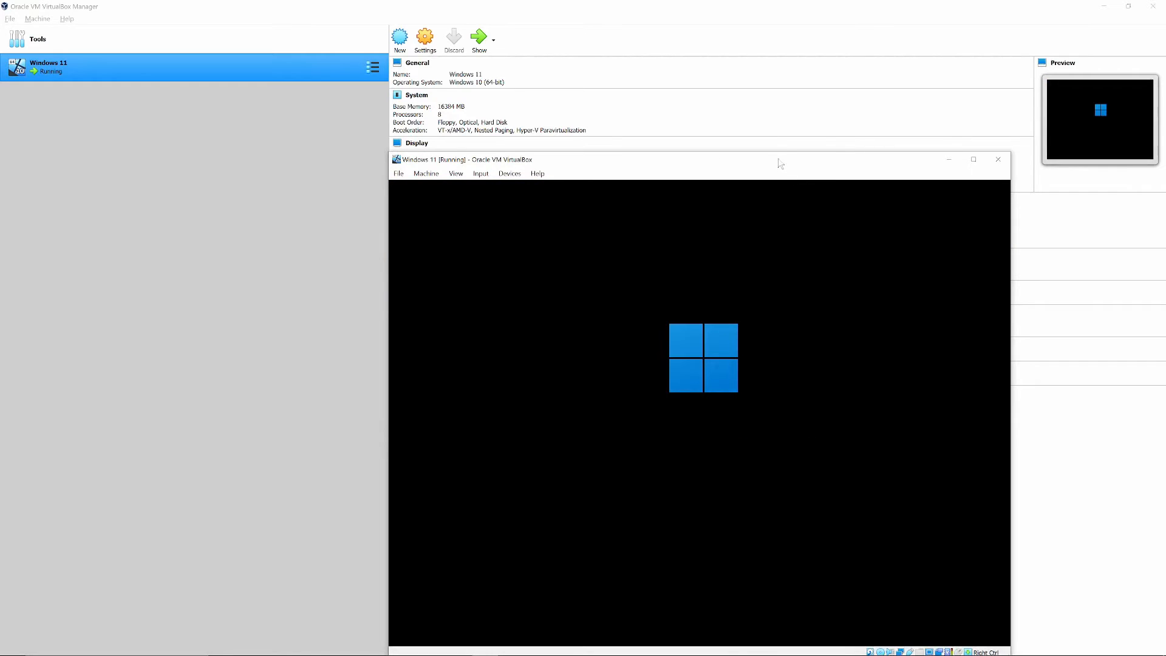
Minimize the VirtualBox Manager and OBS windows and reposition the running machine's window near the middle of the desktop.
drag(782, 163, 645, 73)
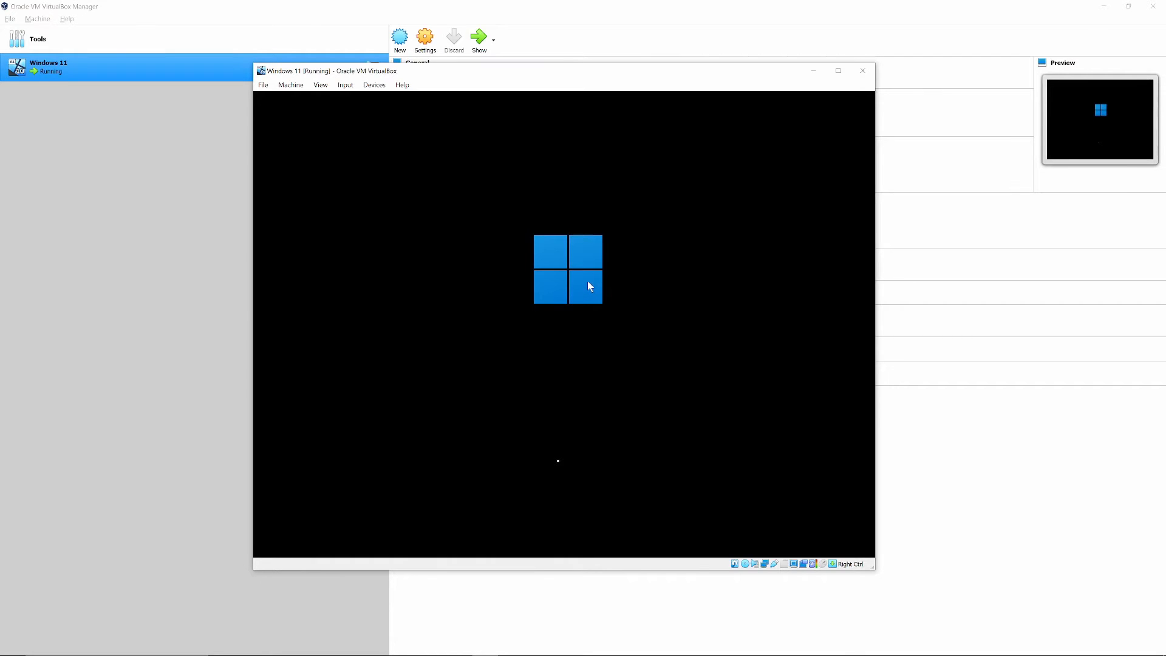
click(1104, 6)
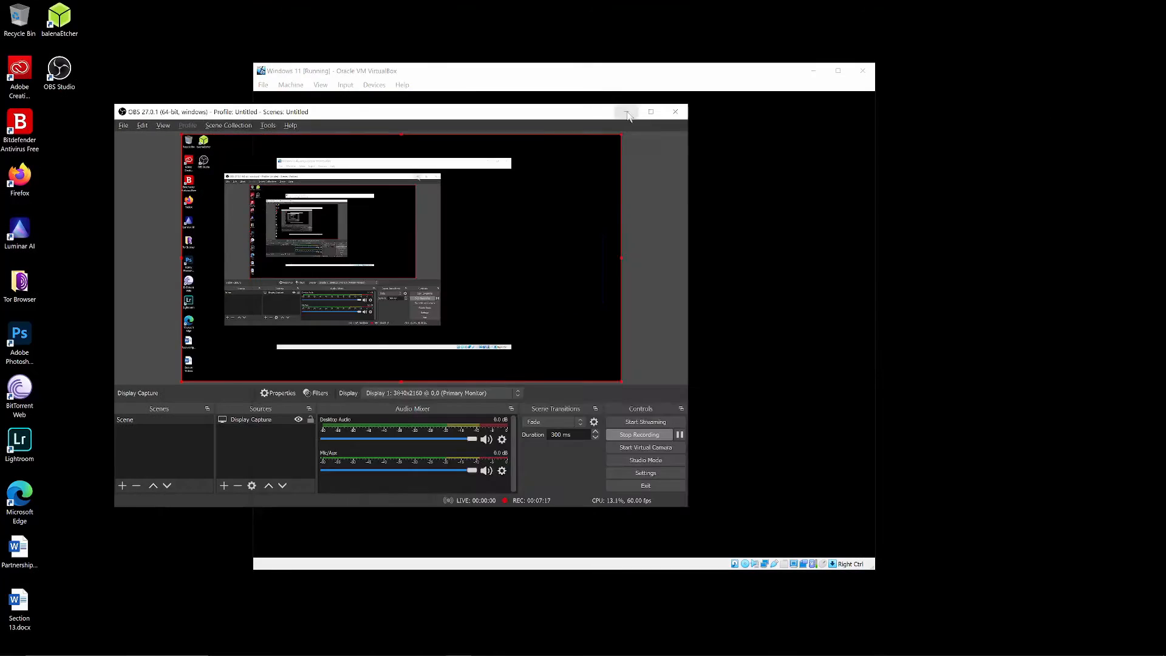
click(629, 115)
drag(675, 63, 651, 82)
click(838, 66)
click(1130, 7)
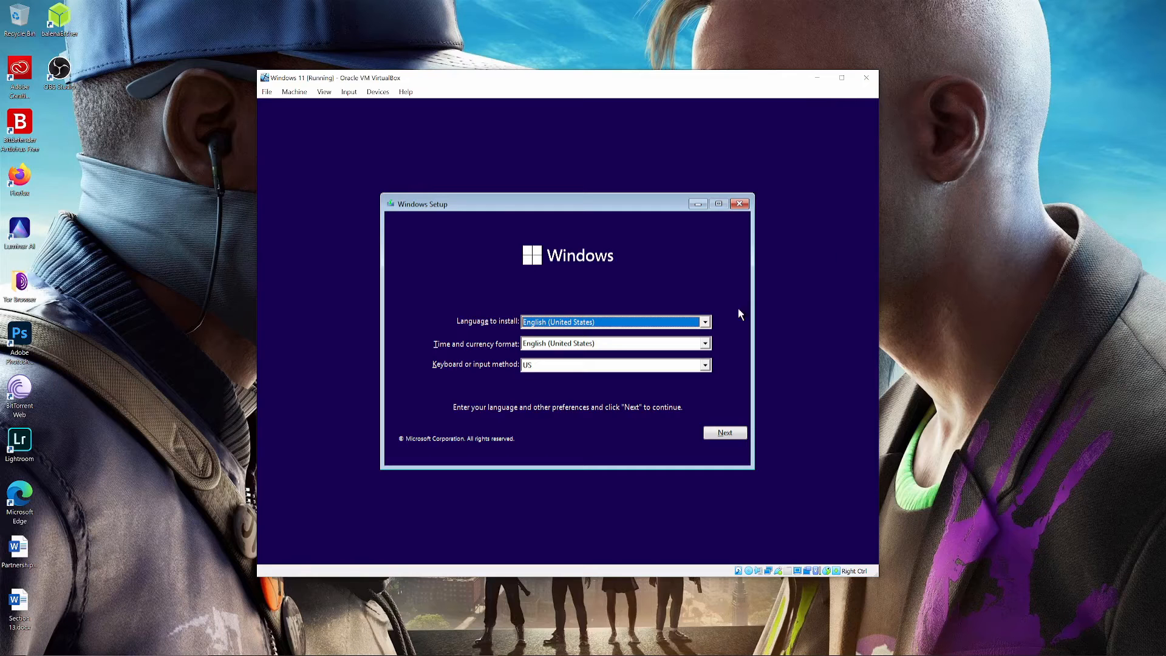
Start the Windows installation with the English (United States) language and US keyboard, without a product key.
click(725, 432)
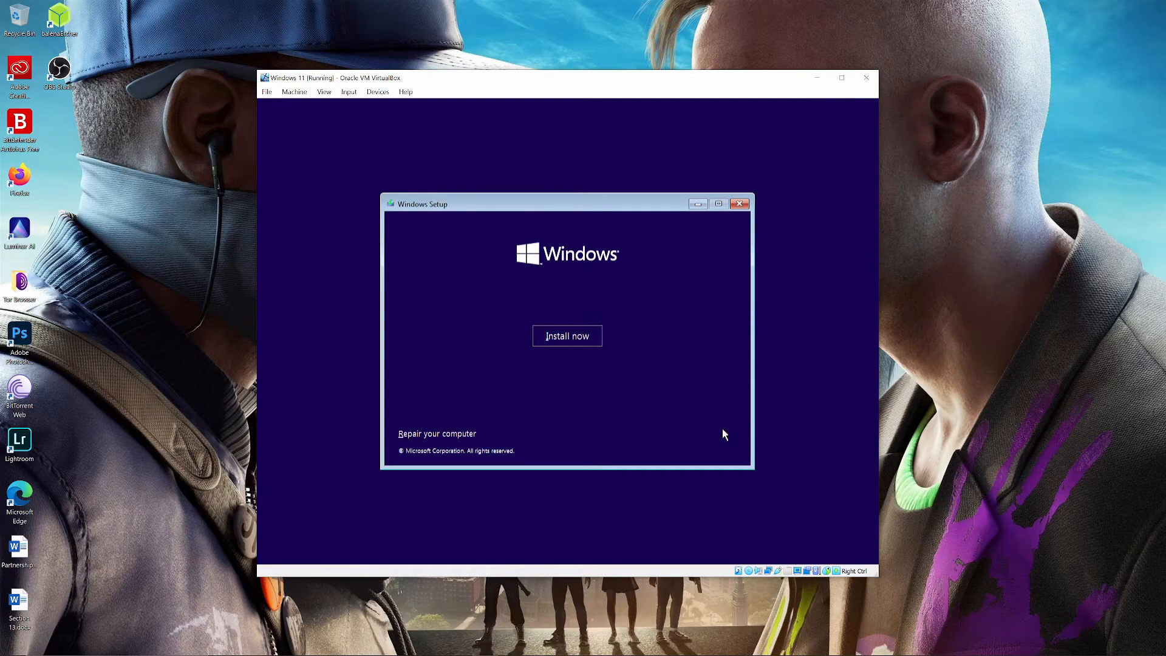
click(564, 342)
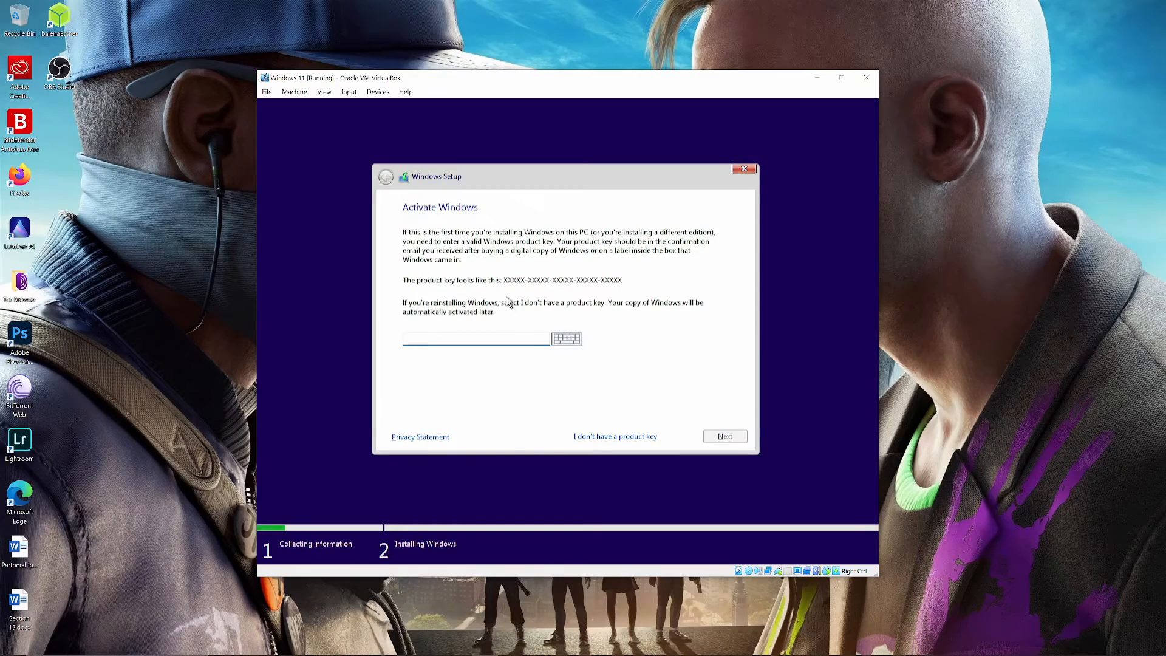
click(631, 435)
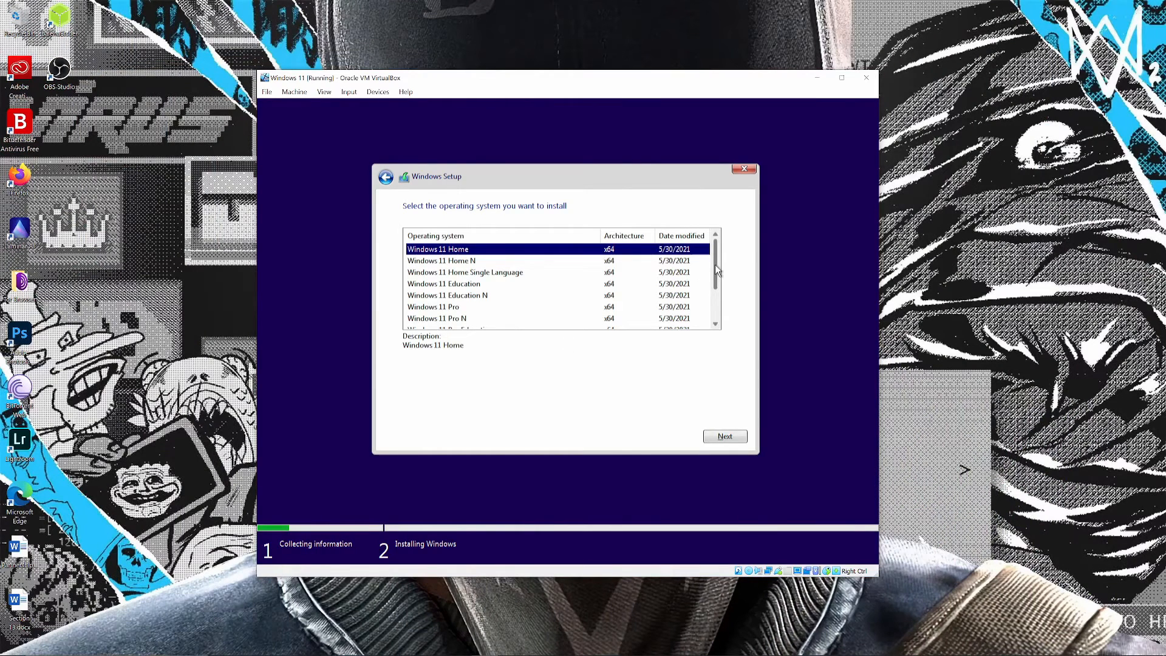
Choose Windows 11 Pro as the operating system to install.
drag(715, 264, 716, 294)
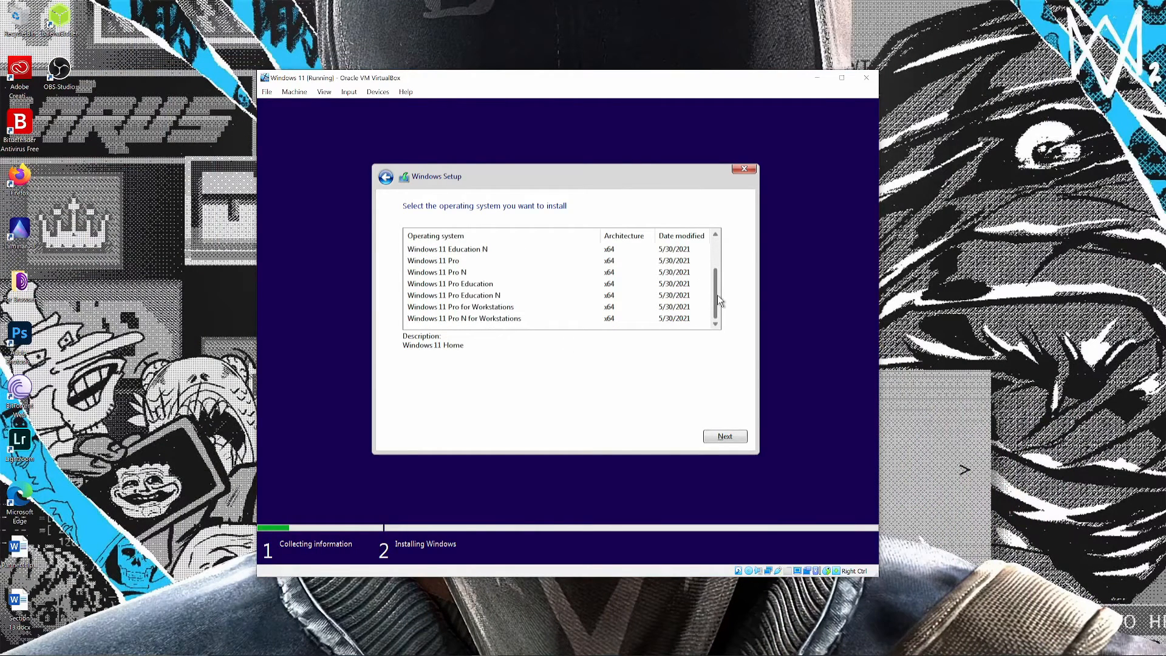
click(438, 262)
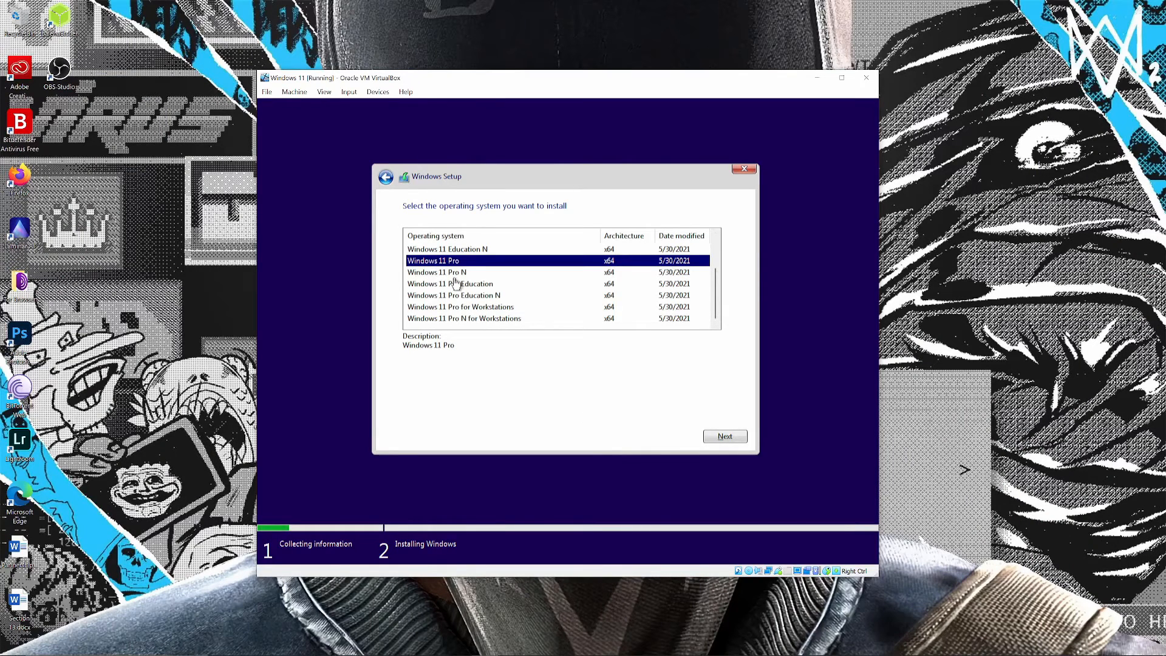
click(724, 442)
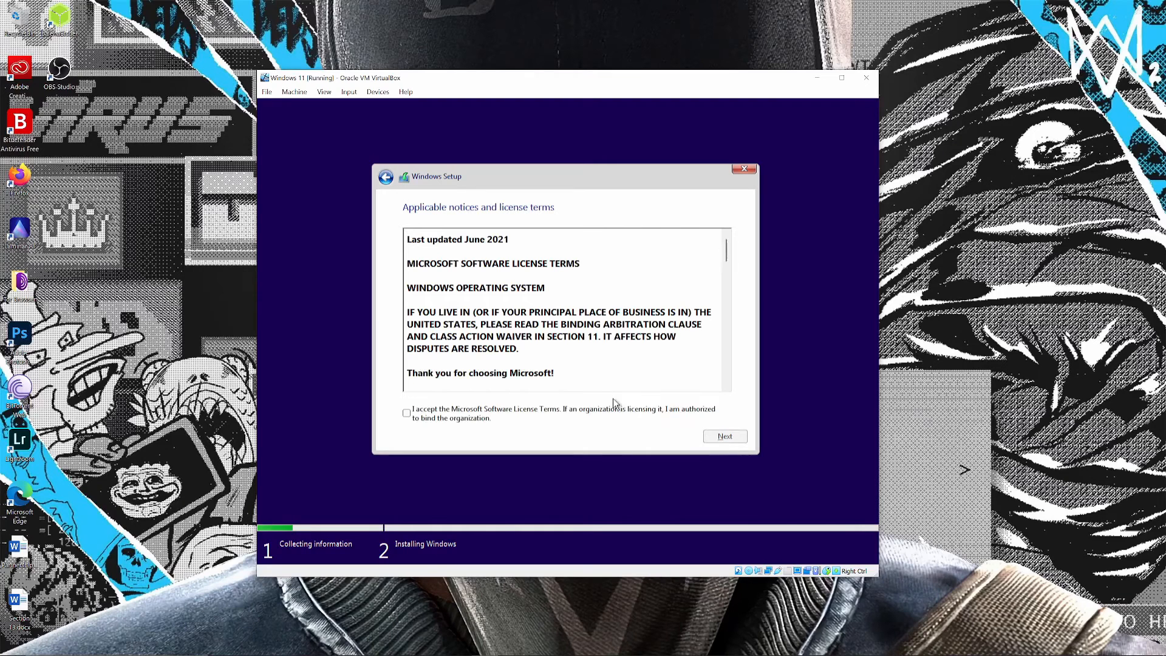
Accept the license terms and start a custom Windows installation on the Drive 0 unallocated space.
click(406, 414)
click(716, 436)
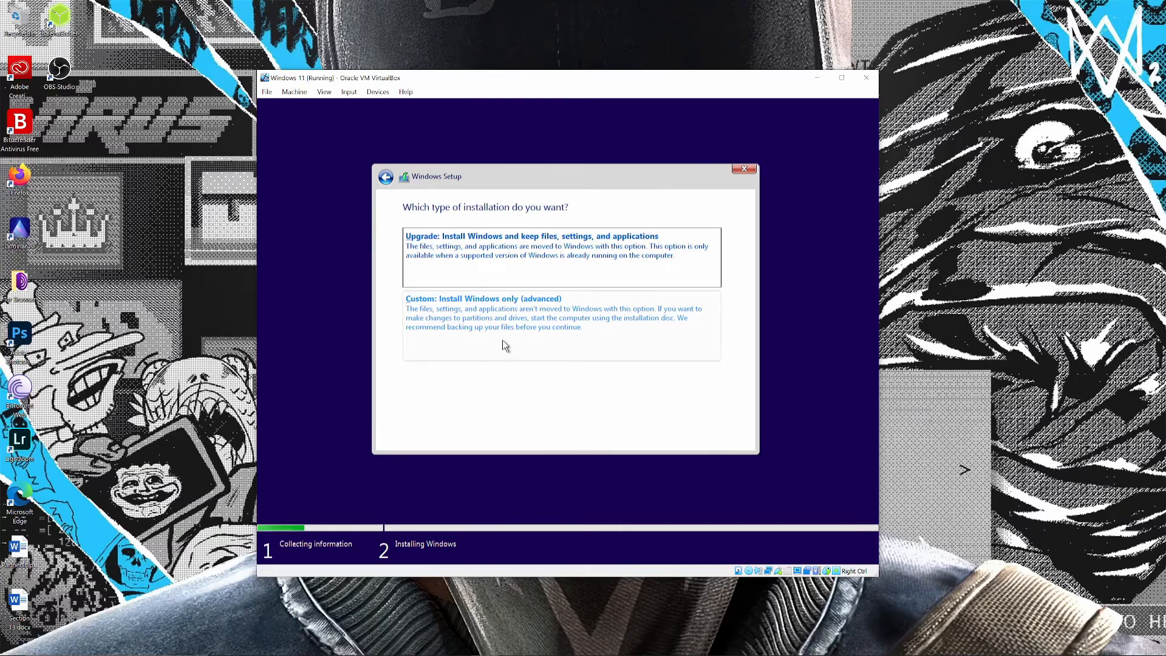
click(438, 332)
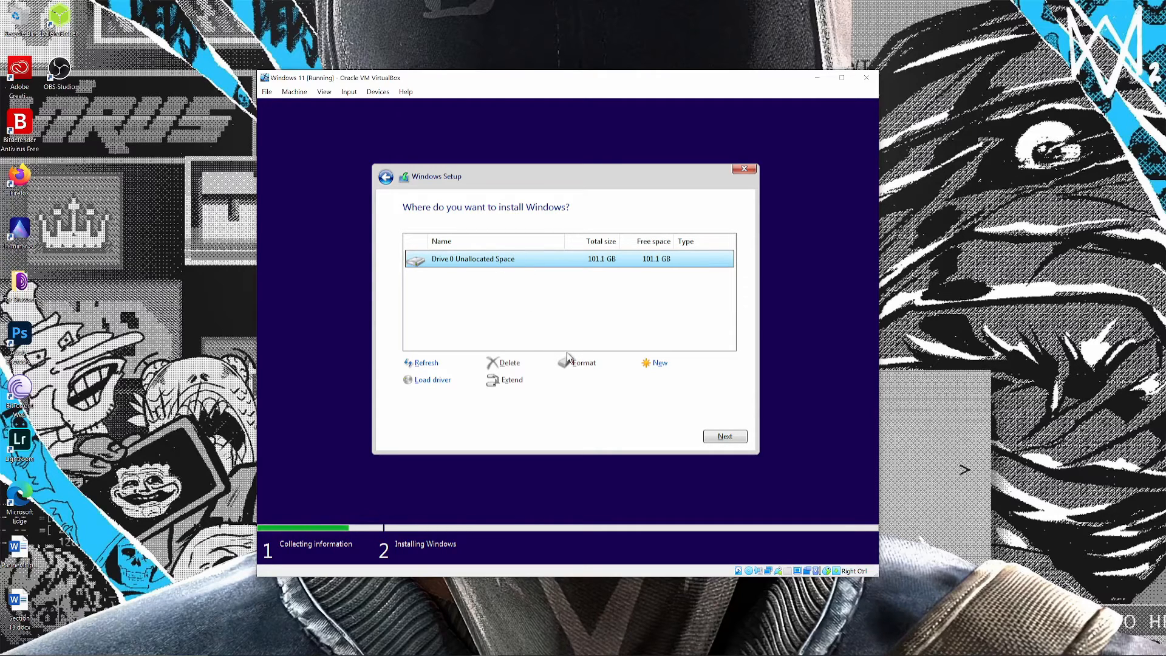
click(718, 437)
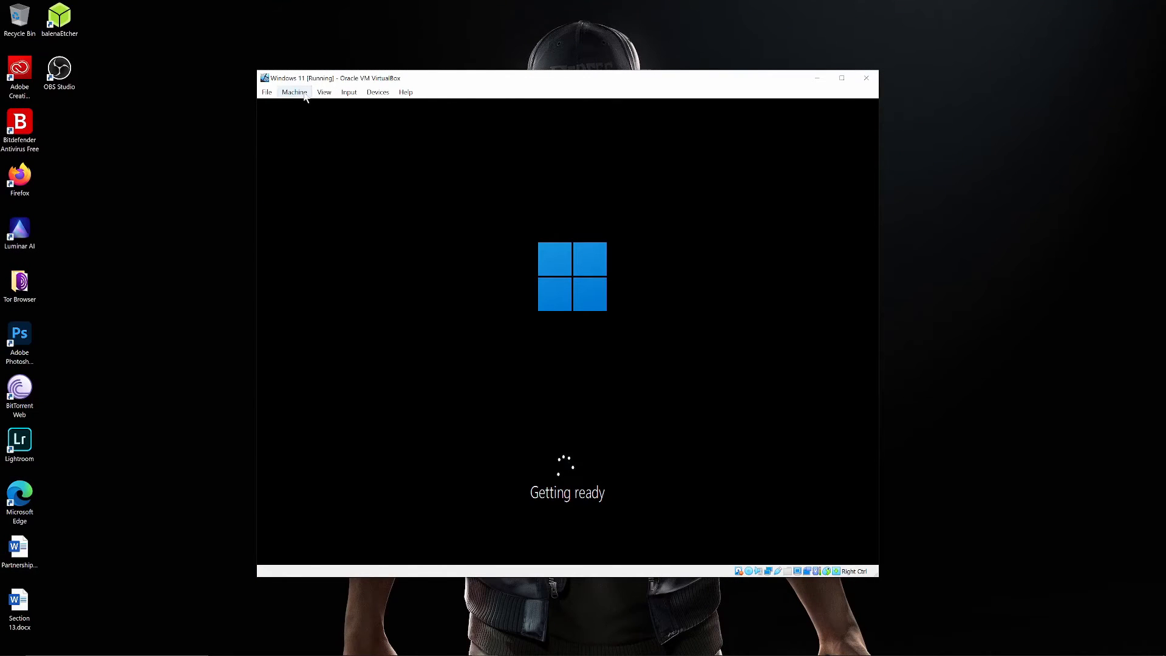
Switch the running machine's display to scaled mode, then enlarge and maximize its window.
click(324, 91)
click(361, 131)
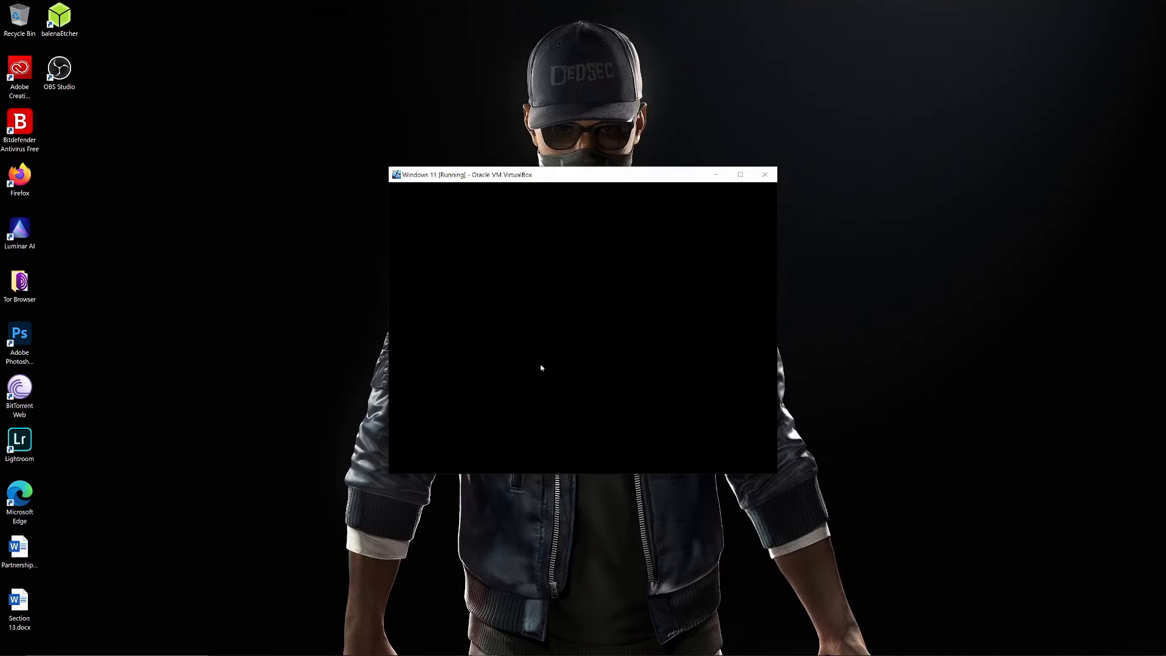
drag(625, 174, 608, 153)
click(722, 153)
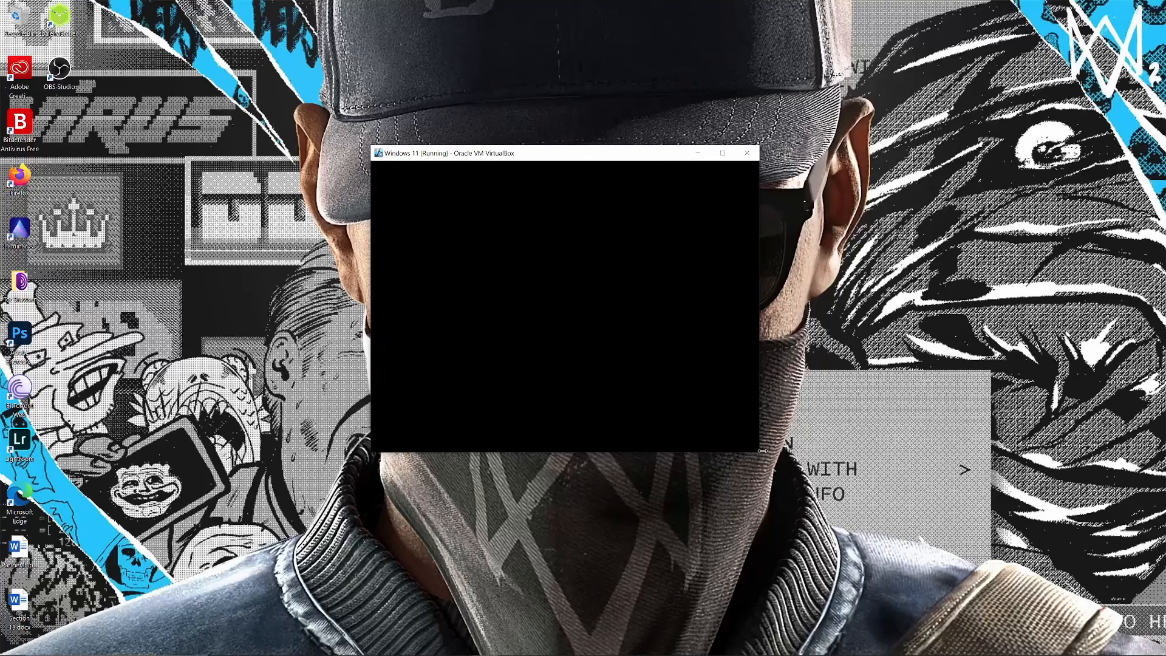
drag(762, 453, 947, 556)
drag(722, 154, 634, 119)
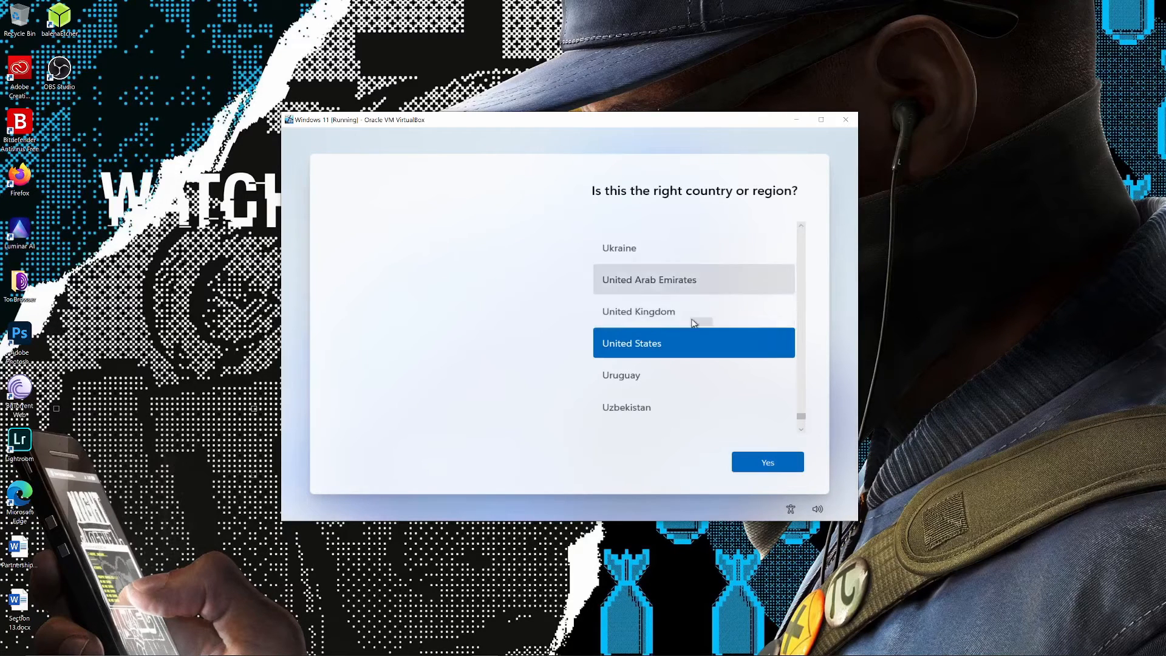
click(821, 120)
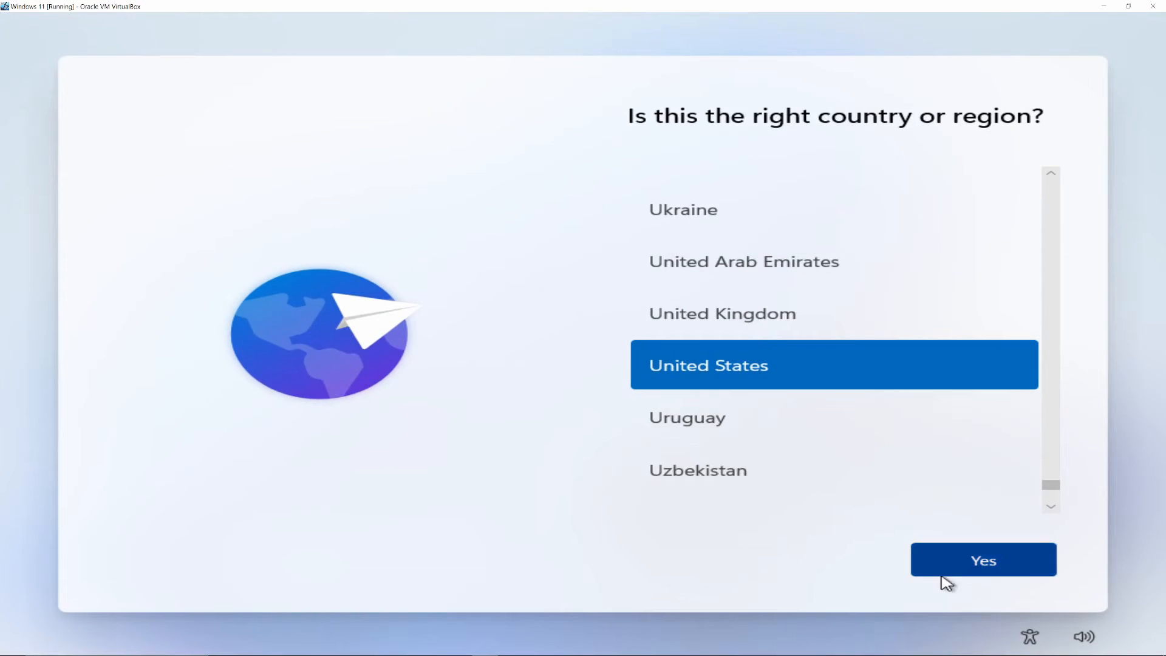
Set the region to United States and the keyboard layout to English (India), skipping the second layout.
click(971, 568)
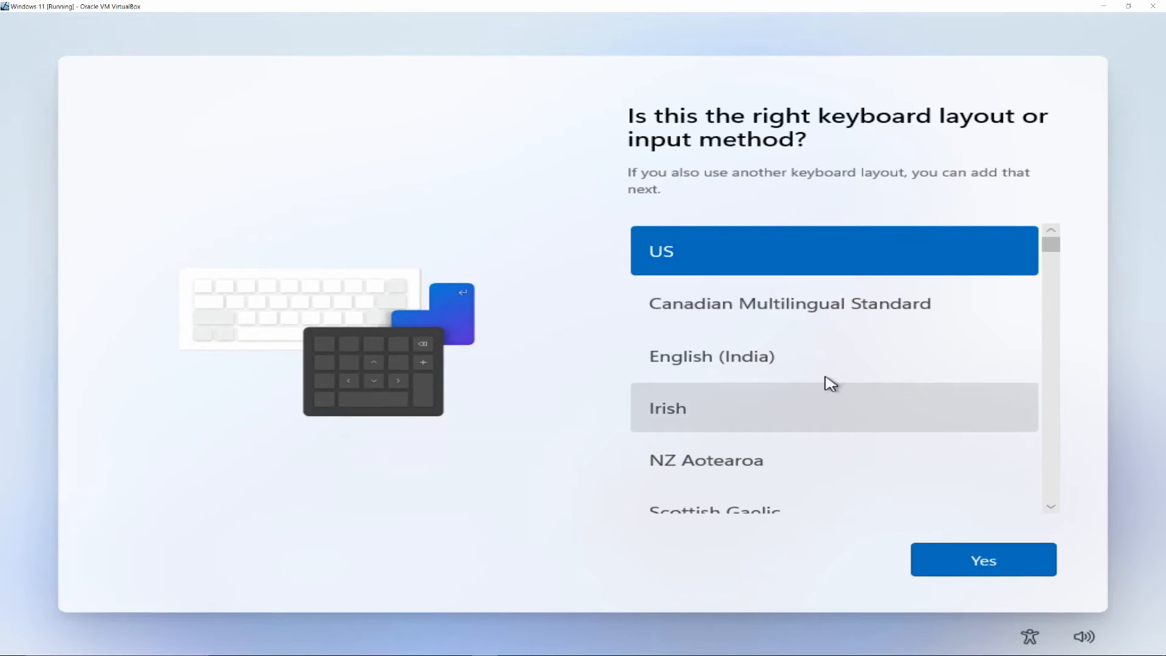
click(750, 348)
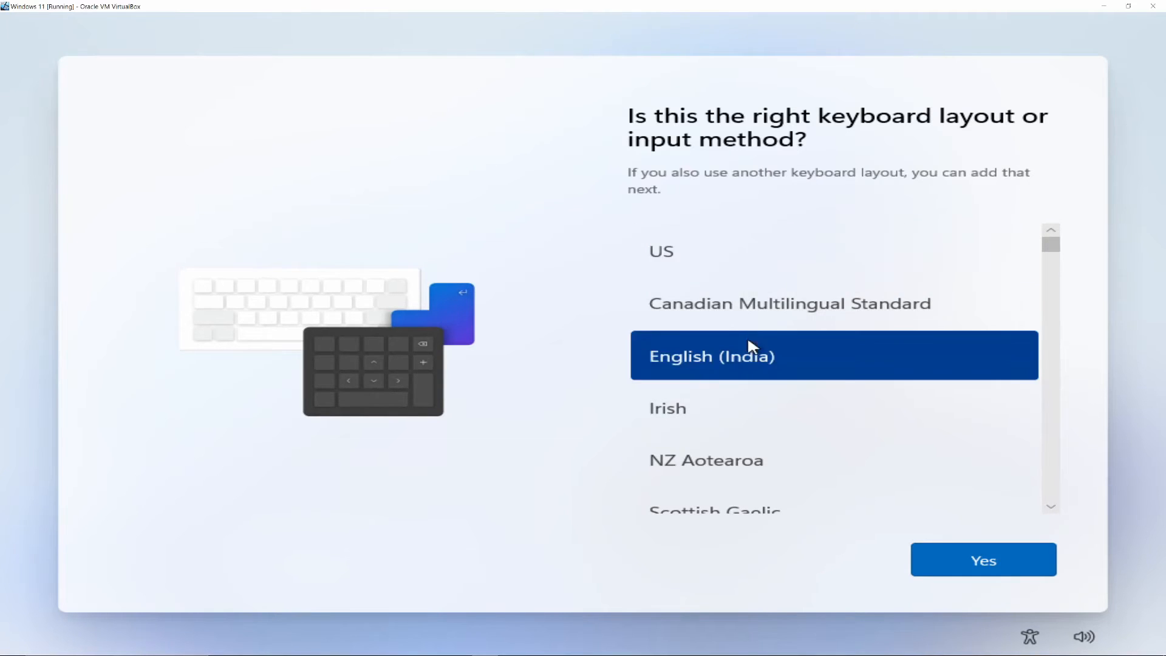
click(960, 560)
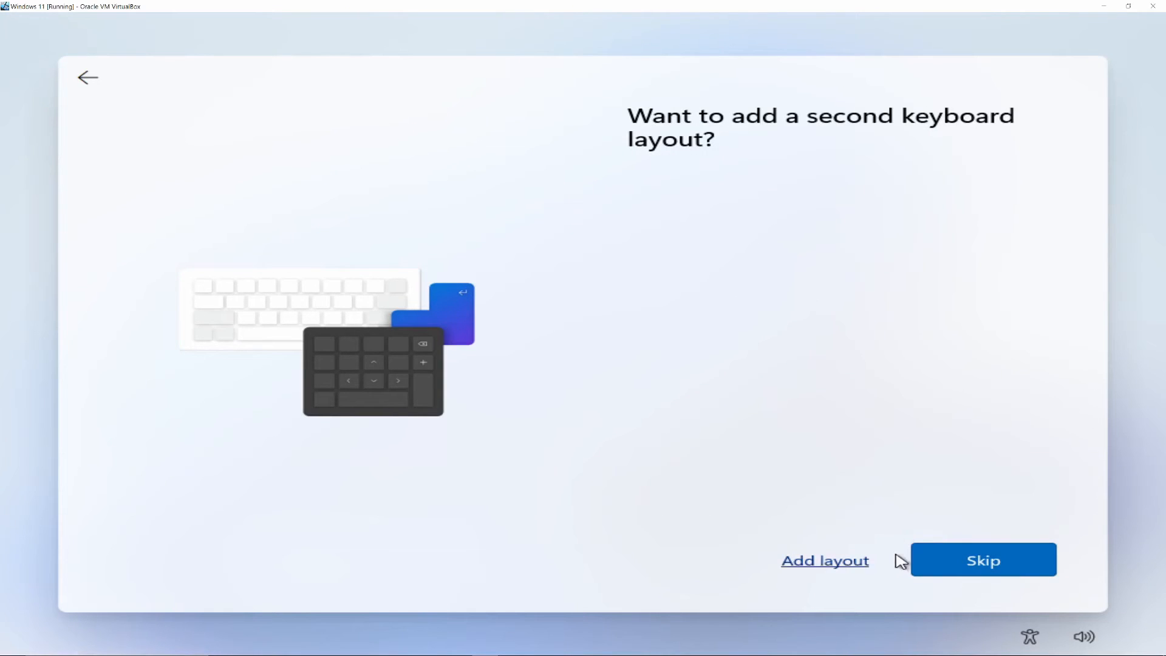
click(954, 555)
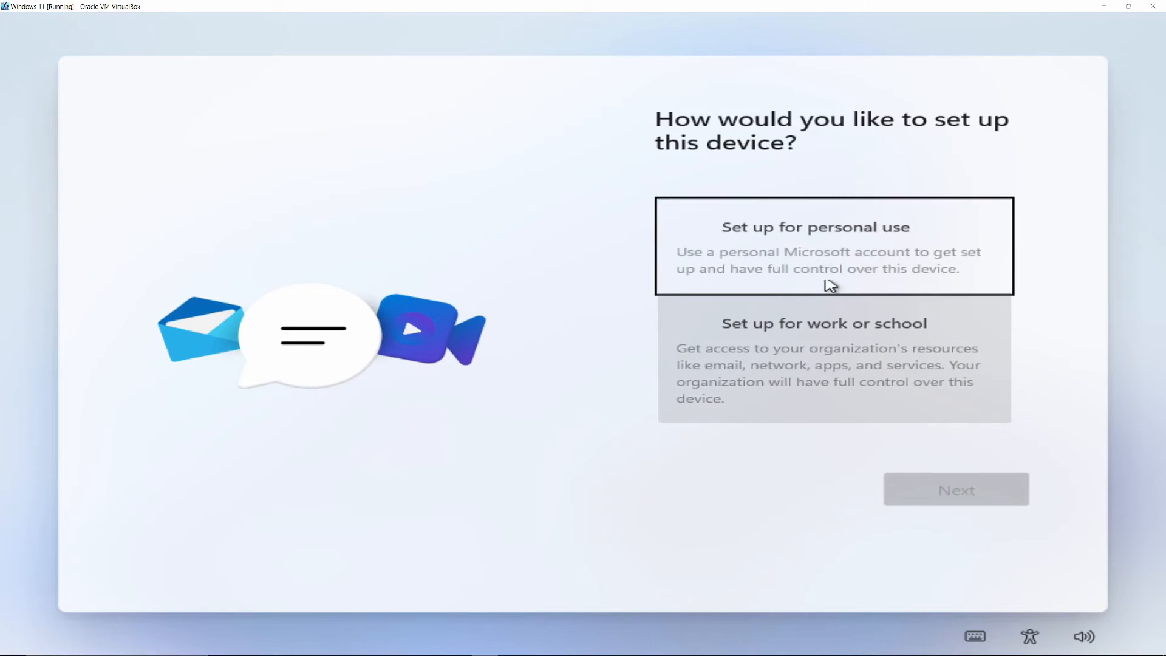
Set up the device for personal use and proceed to the Microsoft account sign-in field.
click(822, 256)
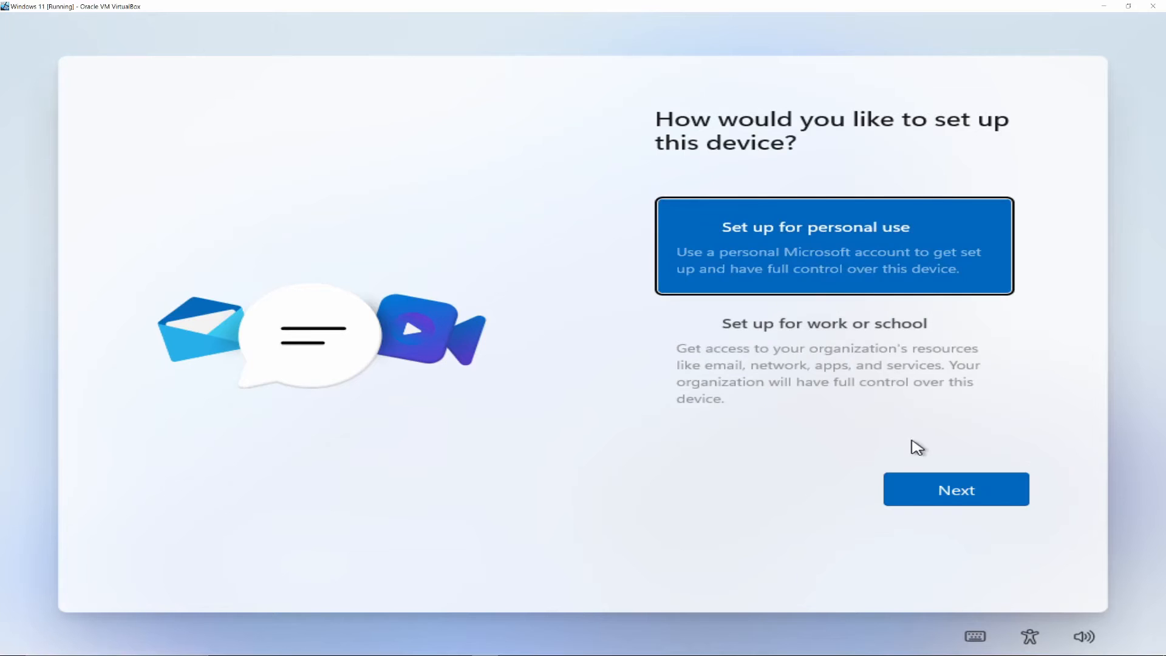
click(938, 490)
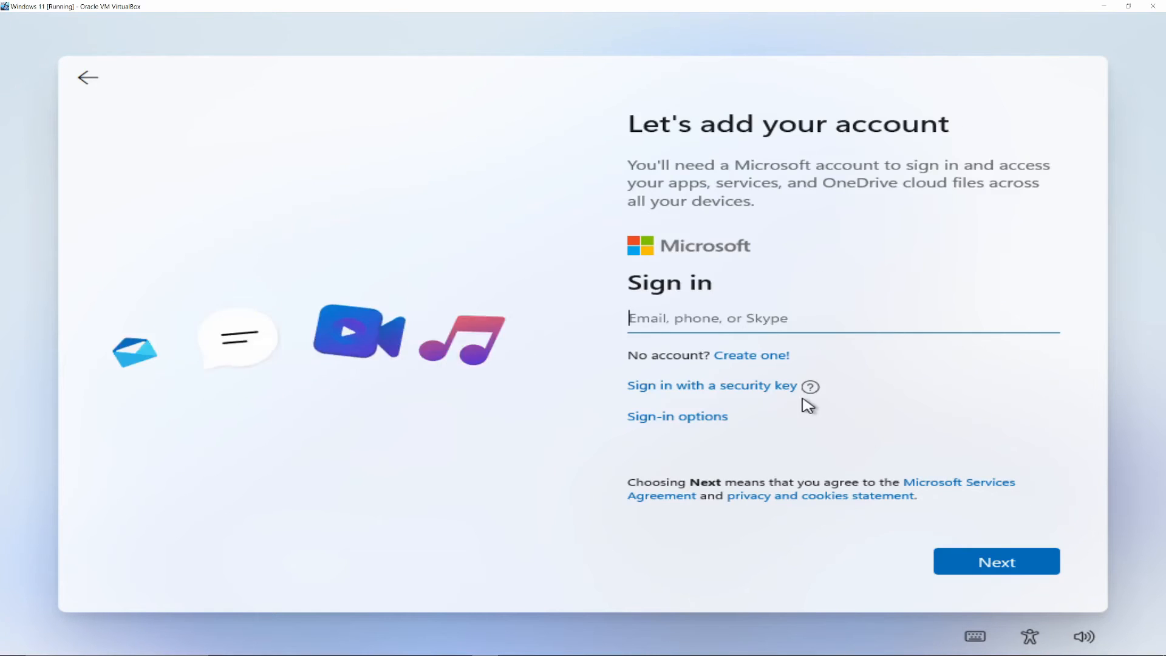
click(843, 322)
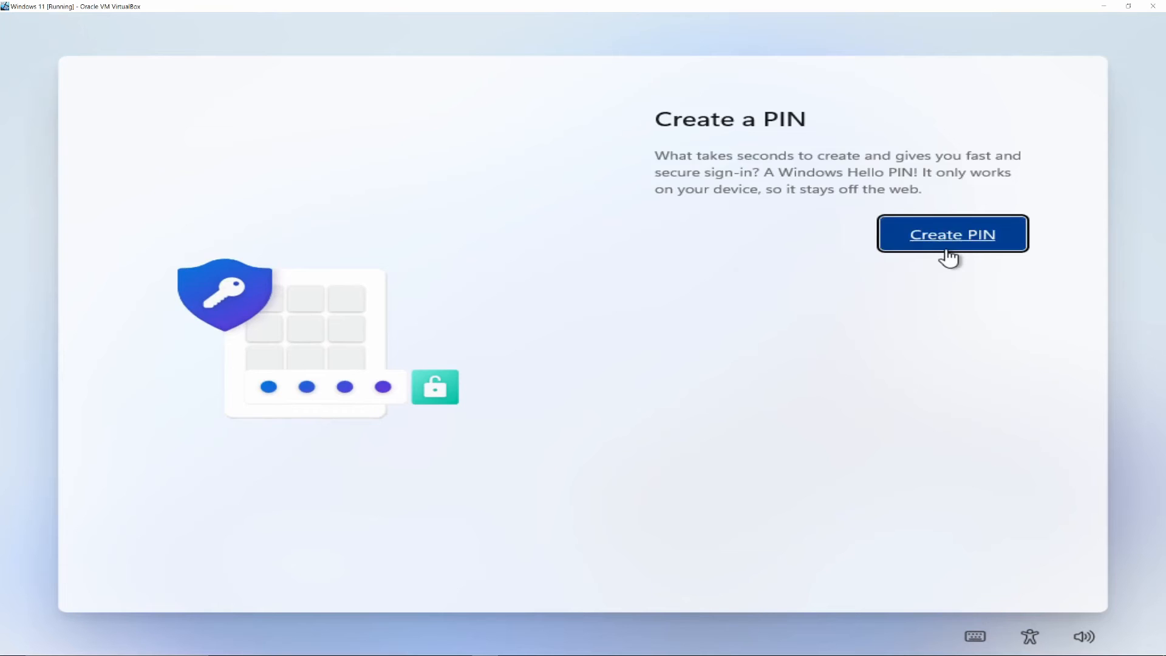
Create the Windows Hello PIN by entering the new PIN and its confirmation.
click(943, 249)
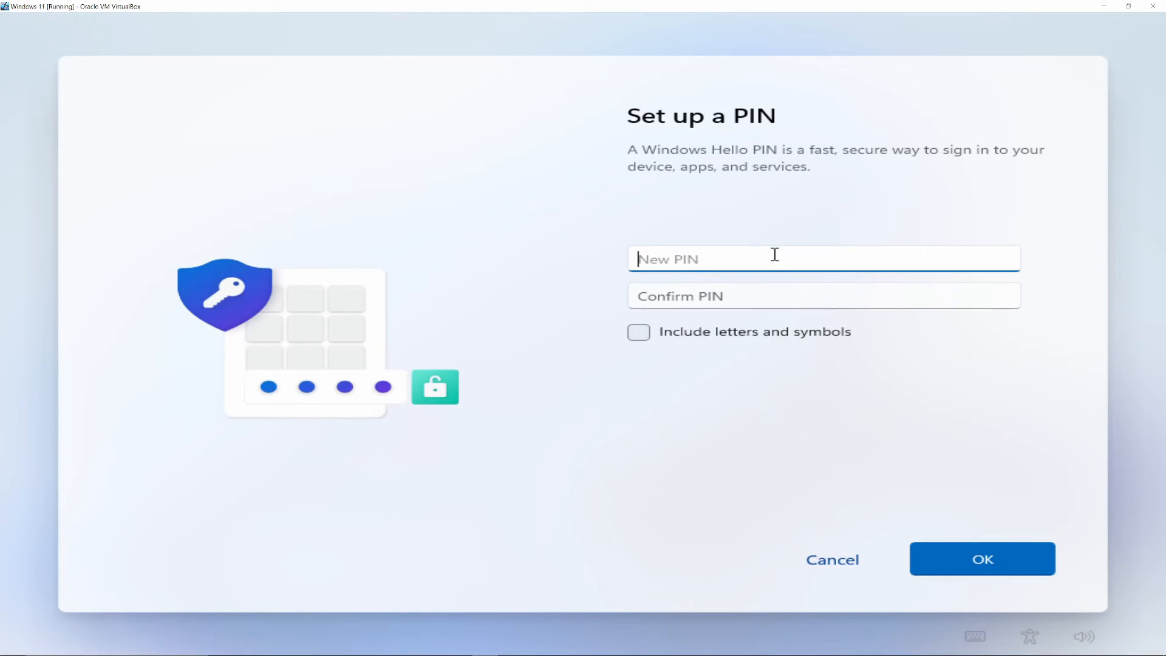
text(12)
click(766, 301)
text(12)
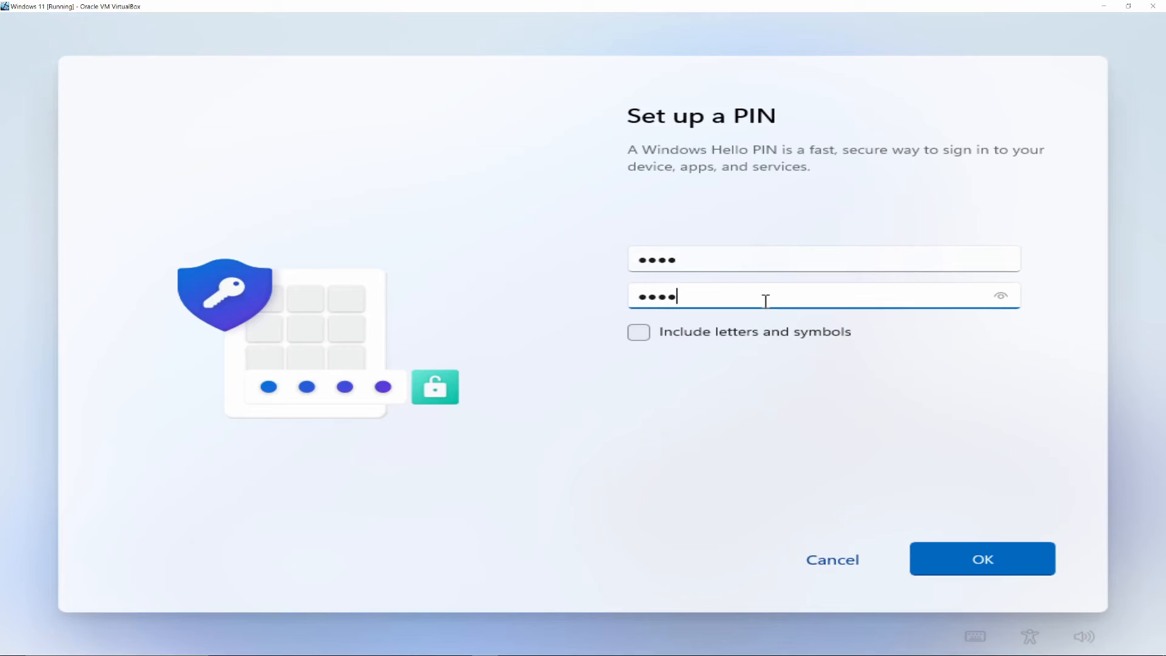
click(930, 553)
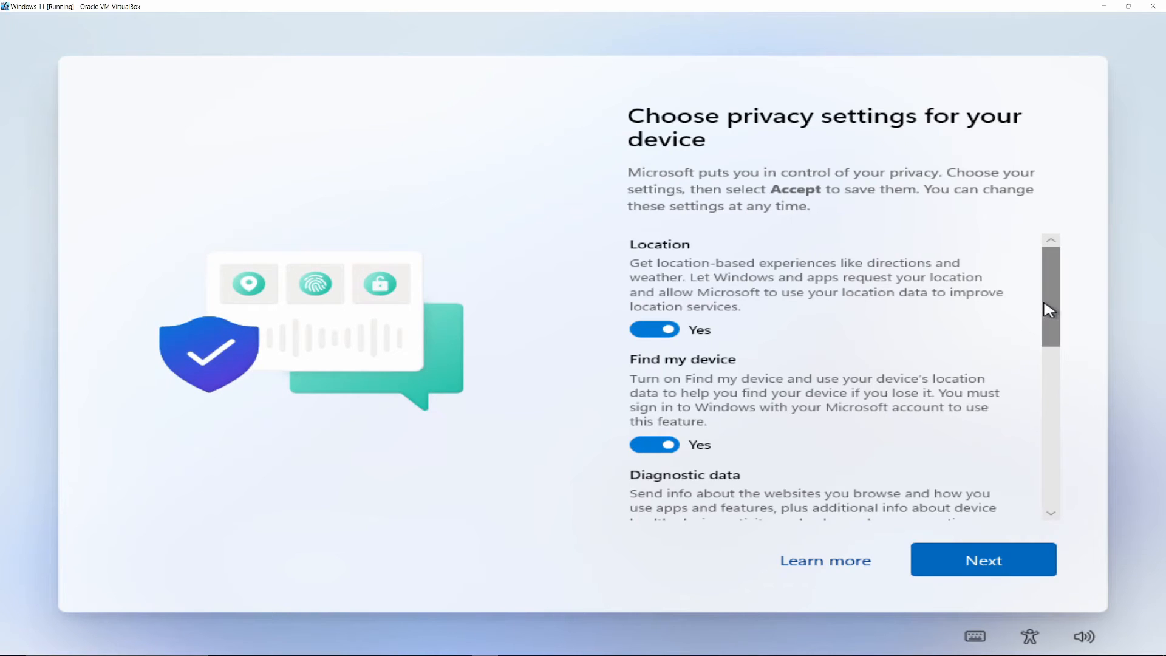
Turn off Advertising ID, Tailored experiences and Inking & typing, and set Diagnostic data to Required only.
mouse_move(1045, 307)
mouse_down()
mouse_move(1074, 424)
mouse_move(1074, 494)
mouse_up()
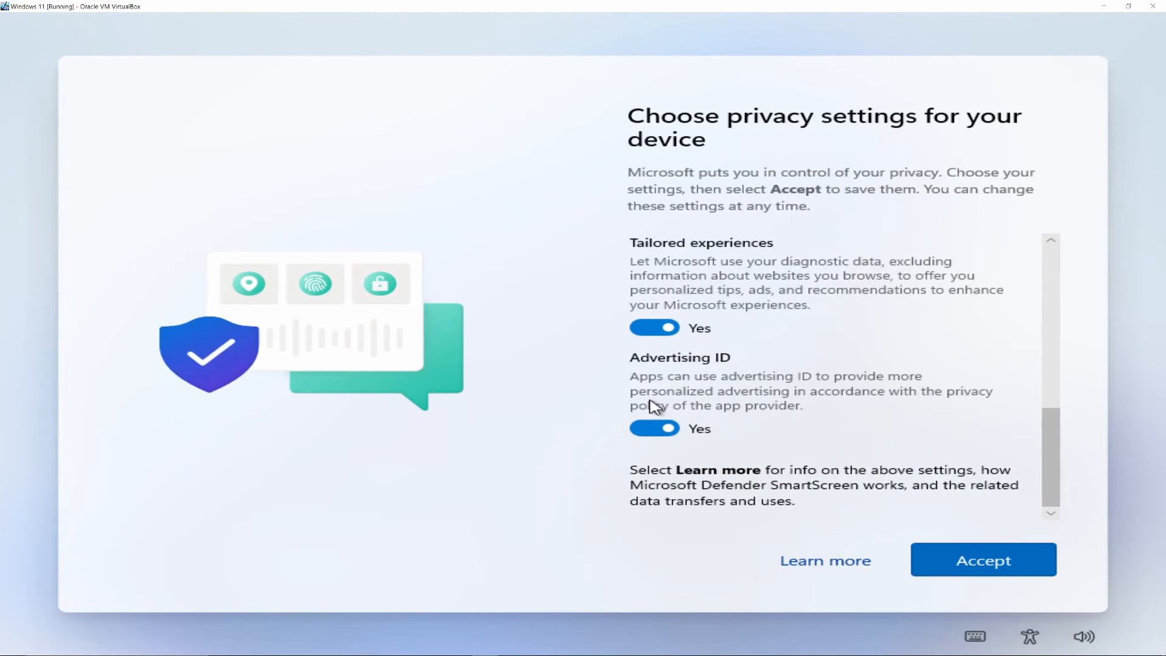
click(673, 430)
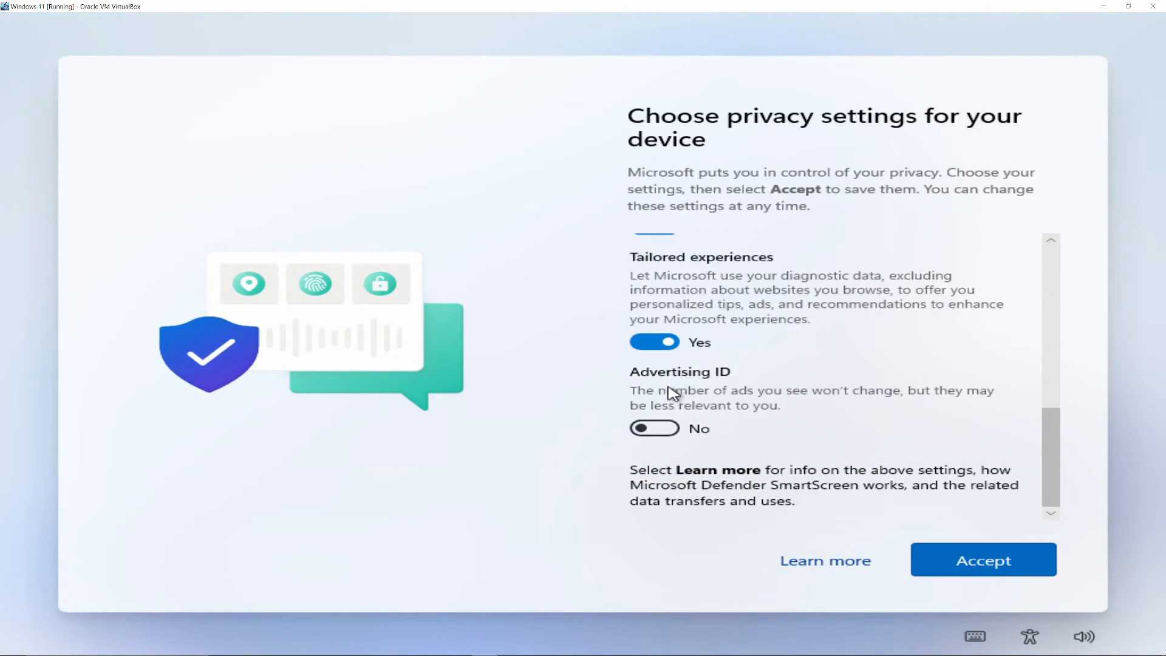
click(662, 349)
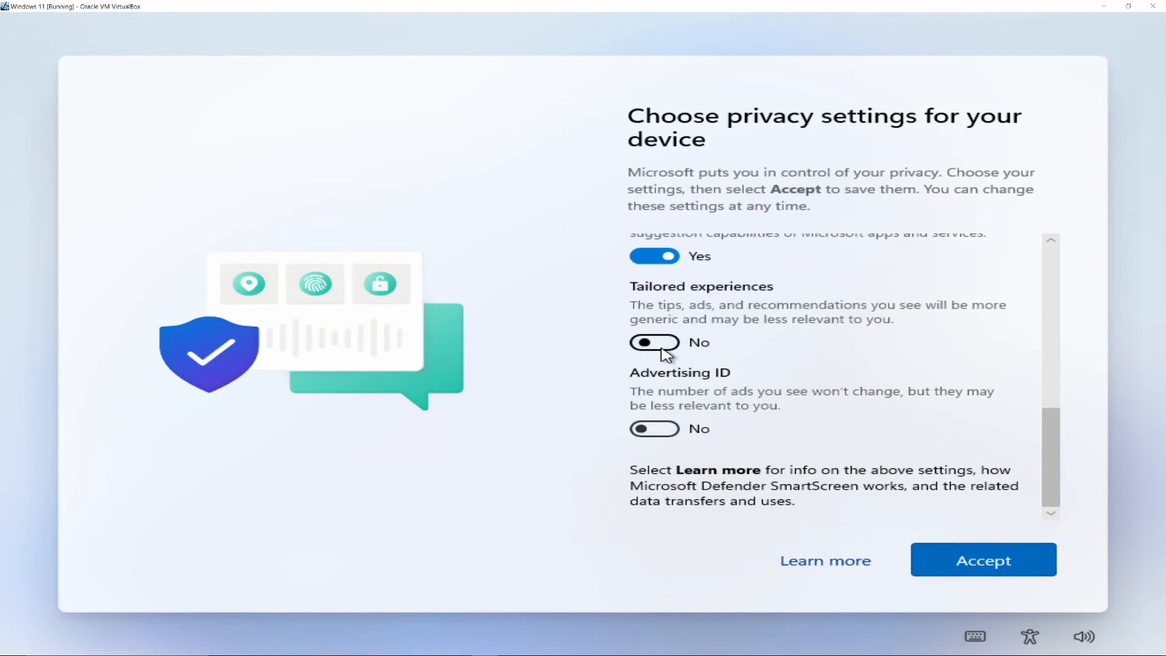
scroll(711, 369, up, 2)
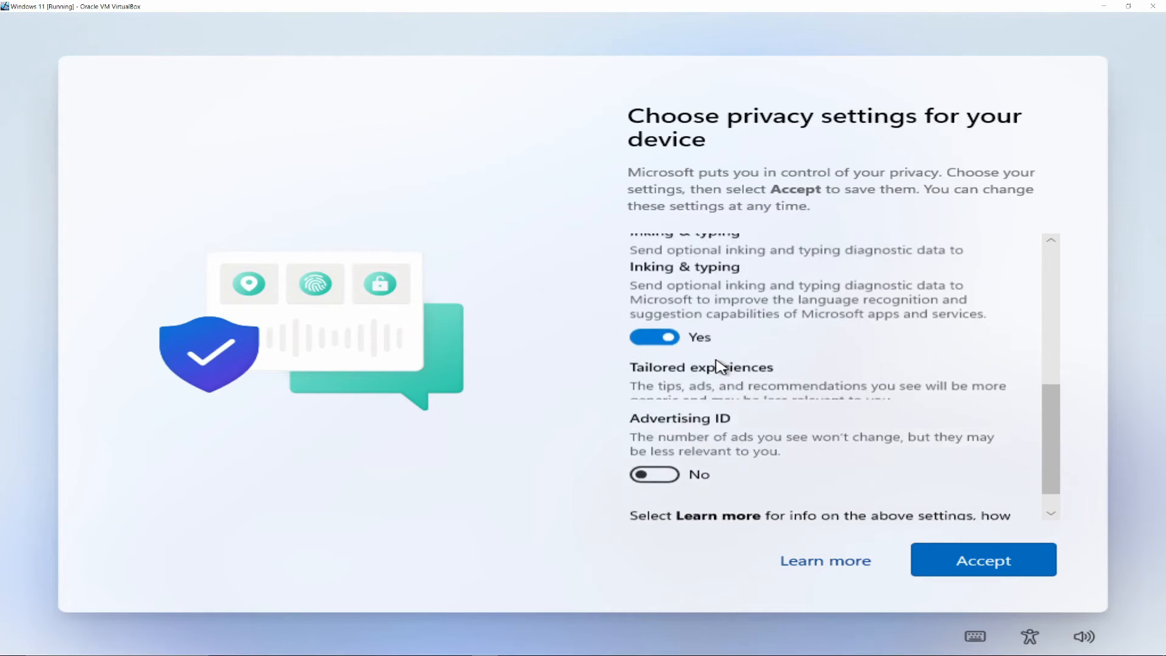
click(665, 351)
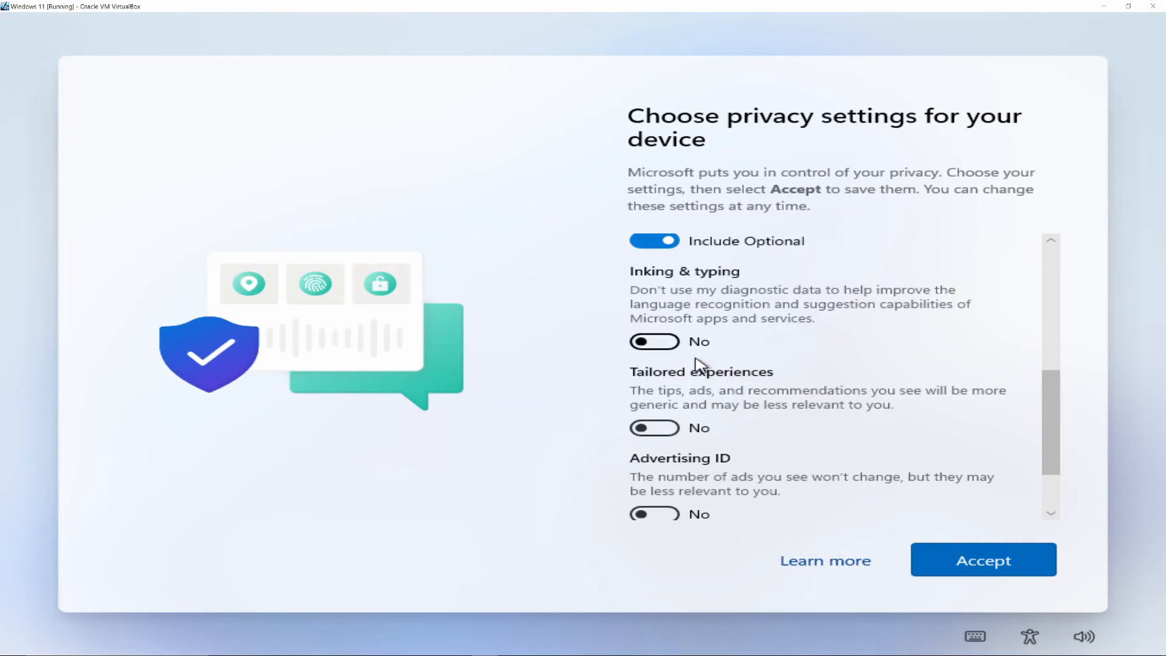
scroll(735, 372, up, 2)
scroll(735, 372, up, 1)
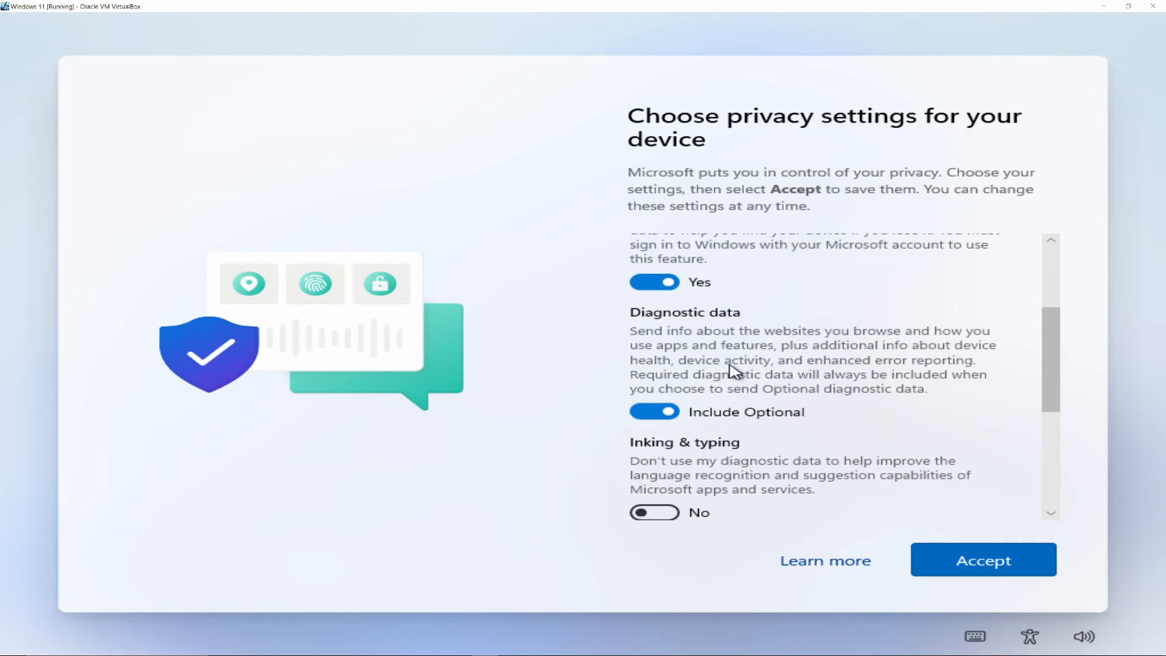
click(665, 409)
scroll(760, 383, up, 1)
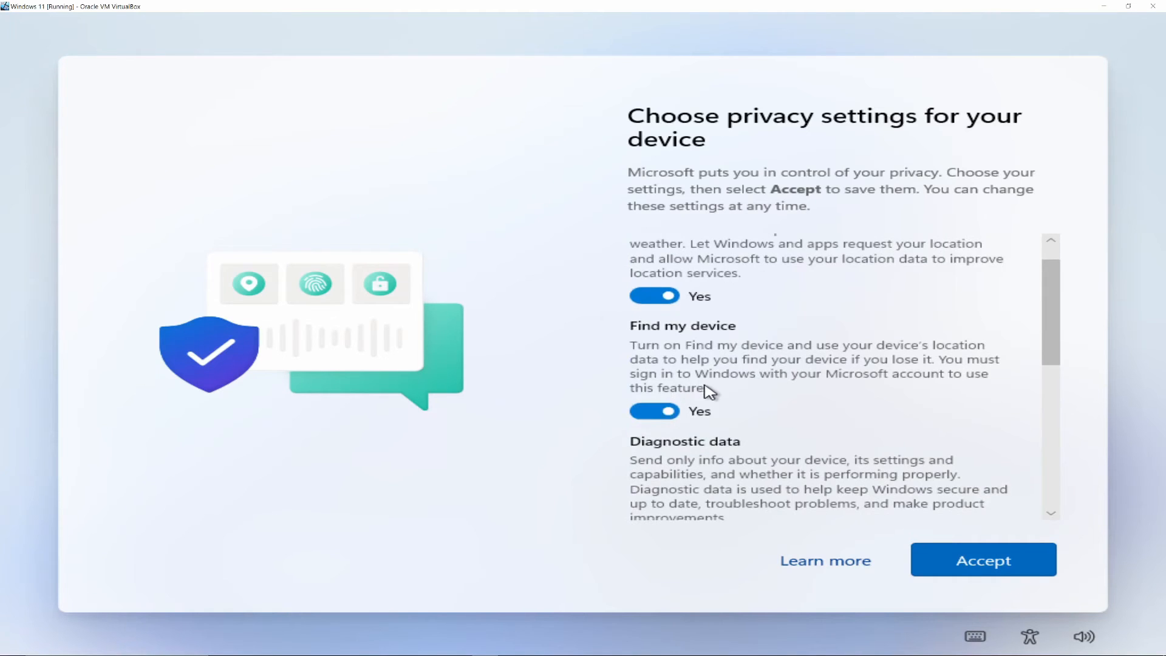
scroll(674, 388, up, 1)
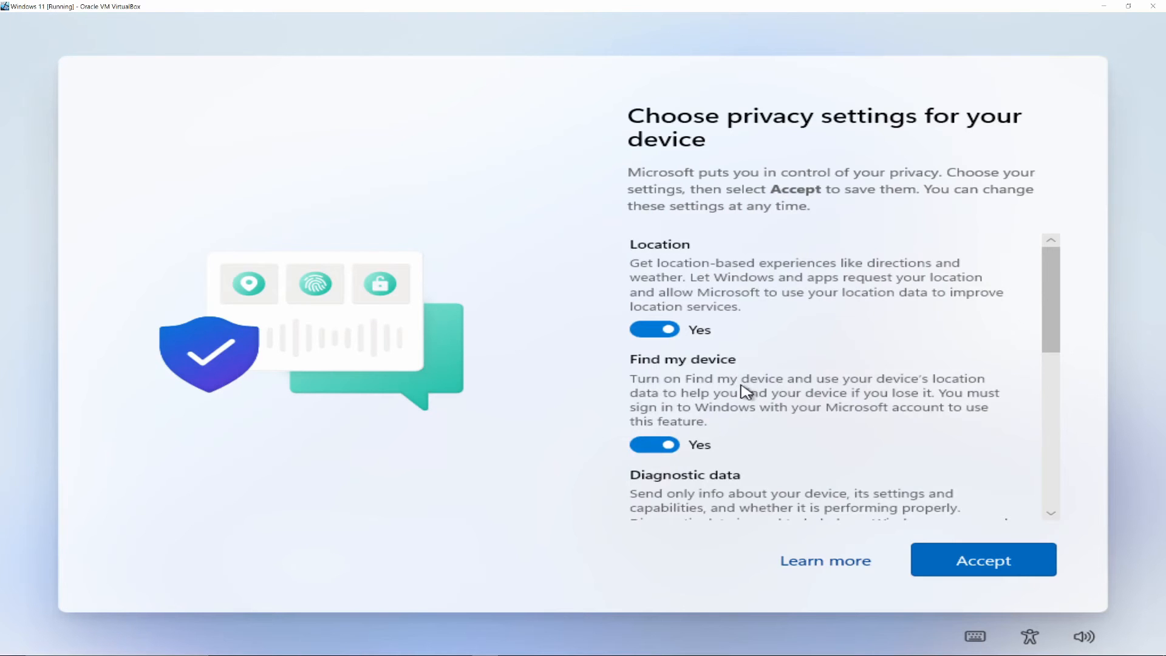
scroll(743, 390, down, 5)
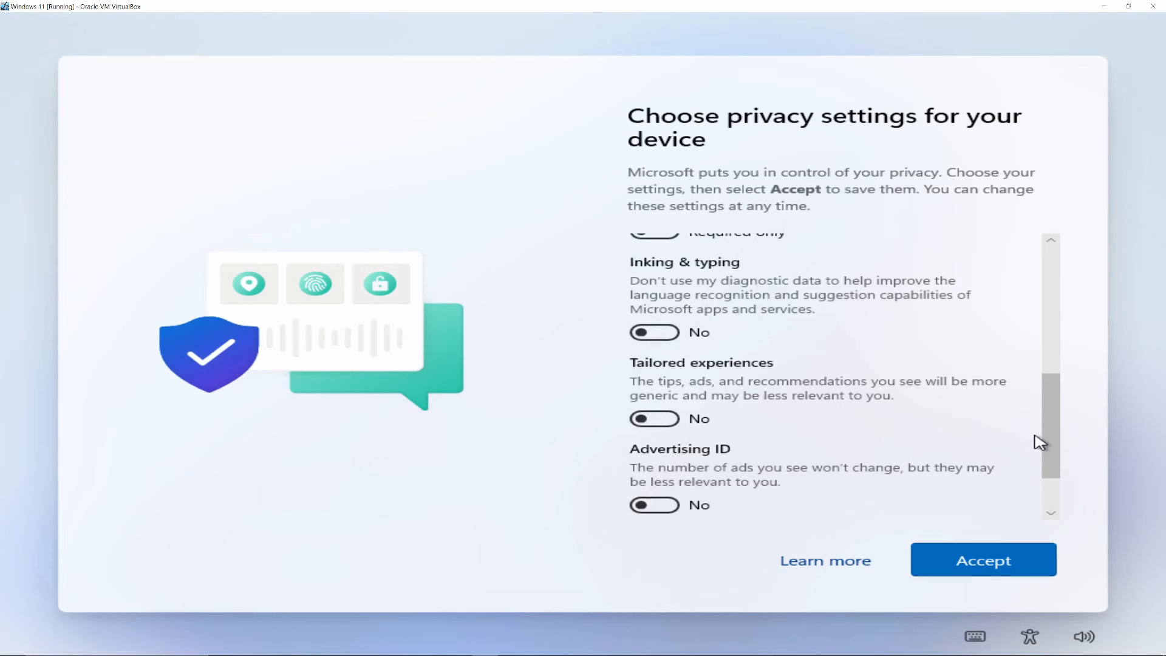
click(684, 507)
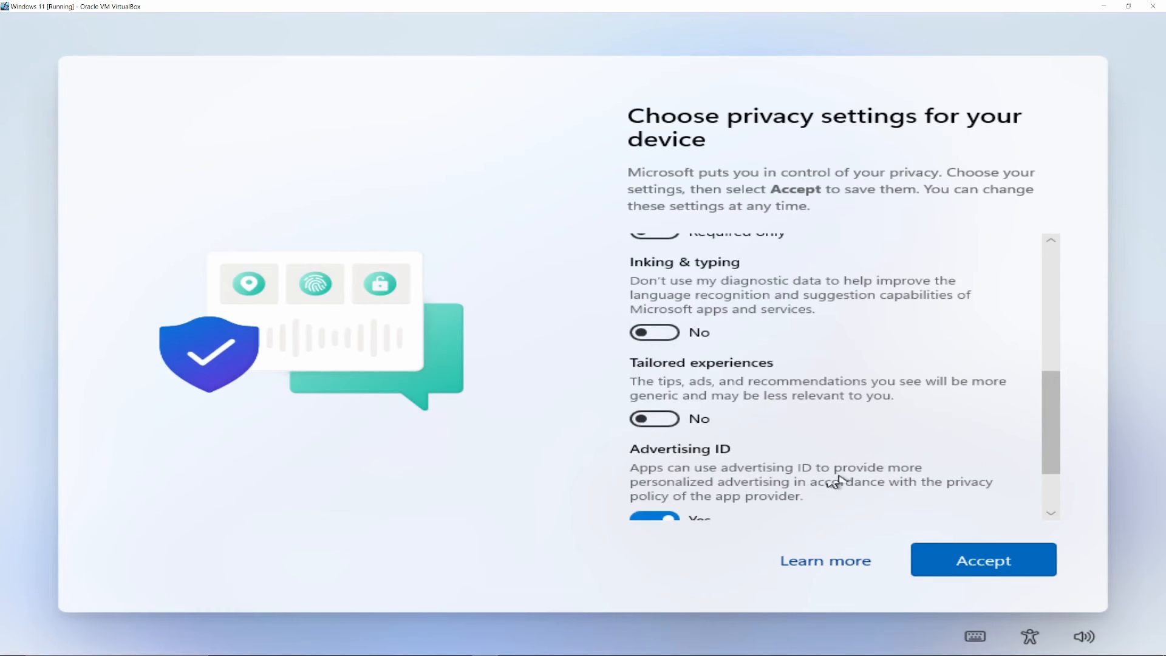
scroll(838, 476, down, 2)
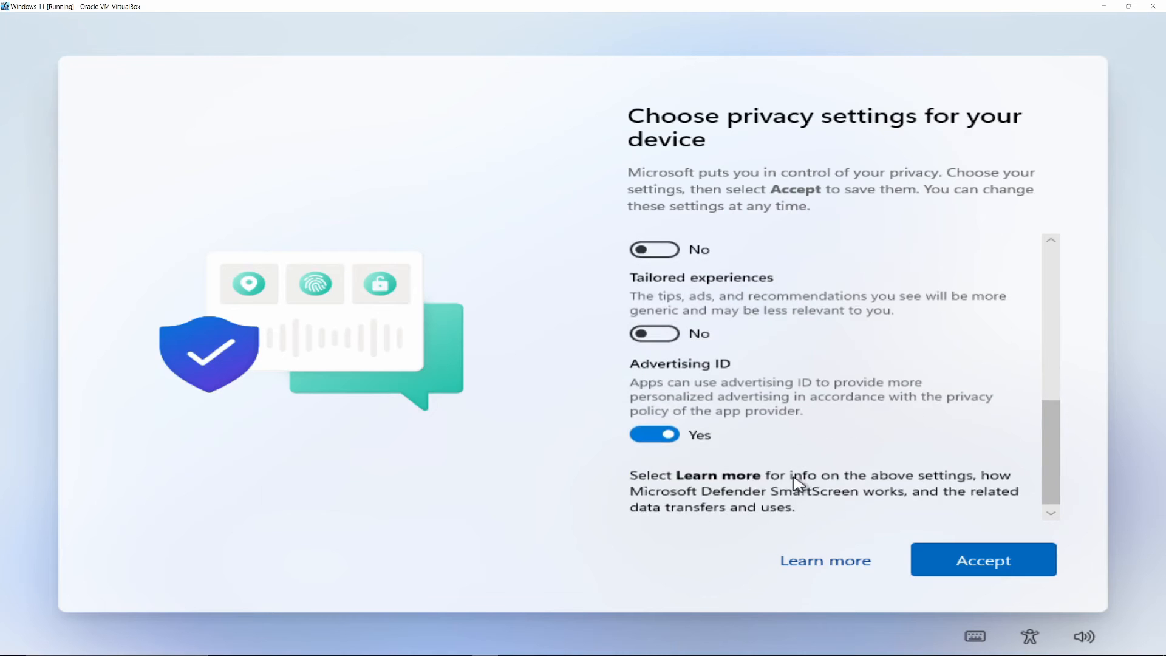
click(668, 433)
Review the privacy choices and accept them, keeping Location and Find my device on.
scroll(784, 404, up, 5)
scroll(813, 388, up, 3)
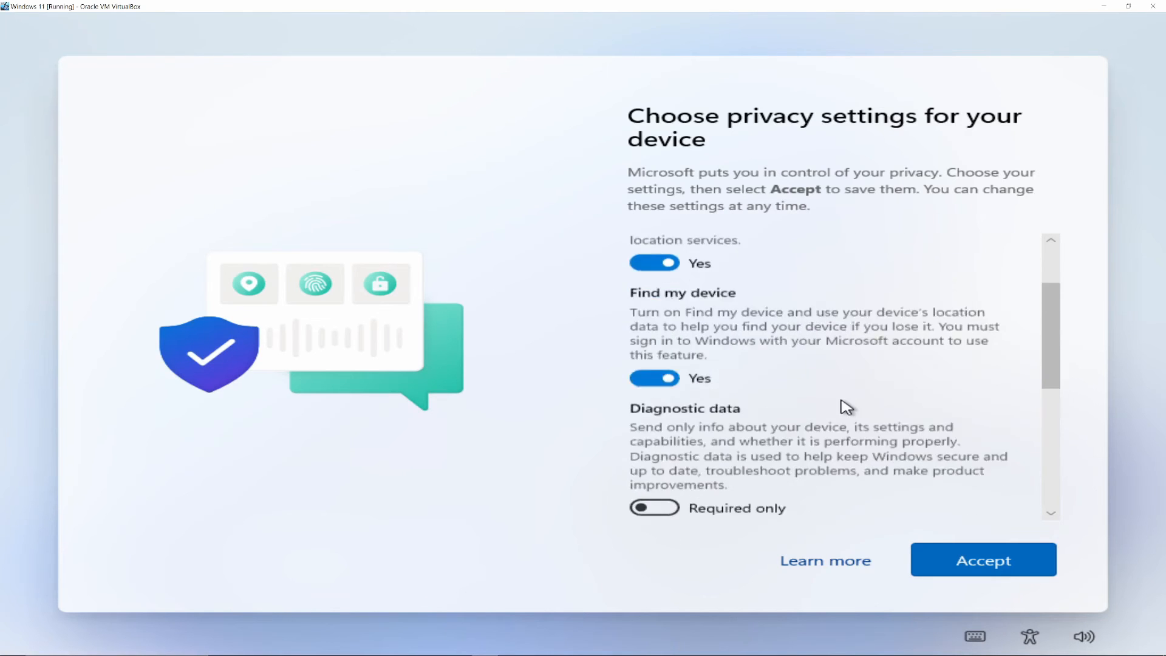
scroll(840, 352, down, 8)
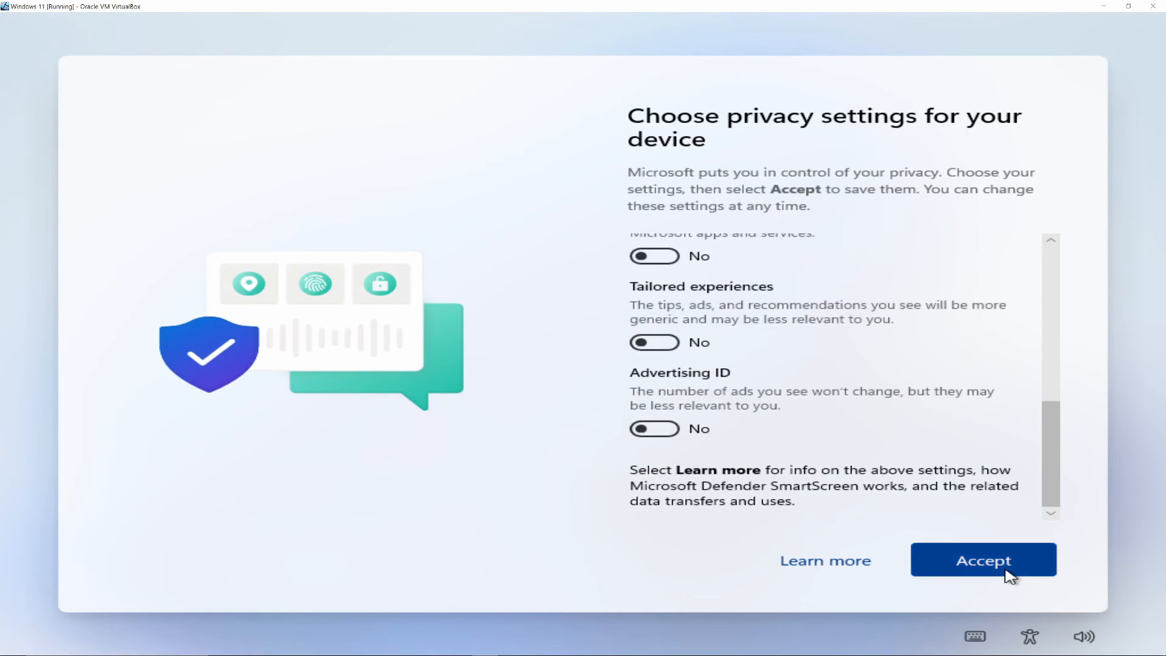
click(983, 562)
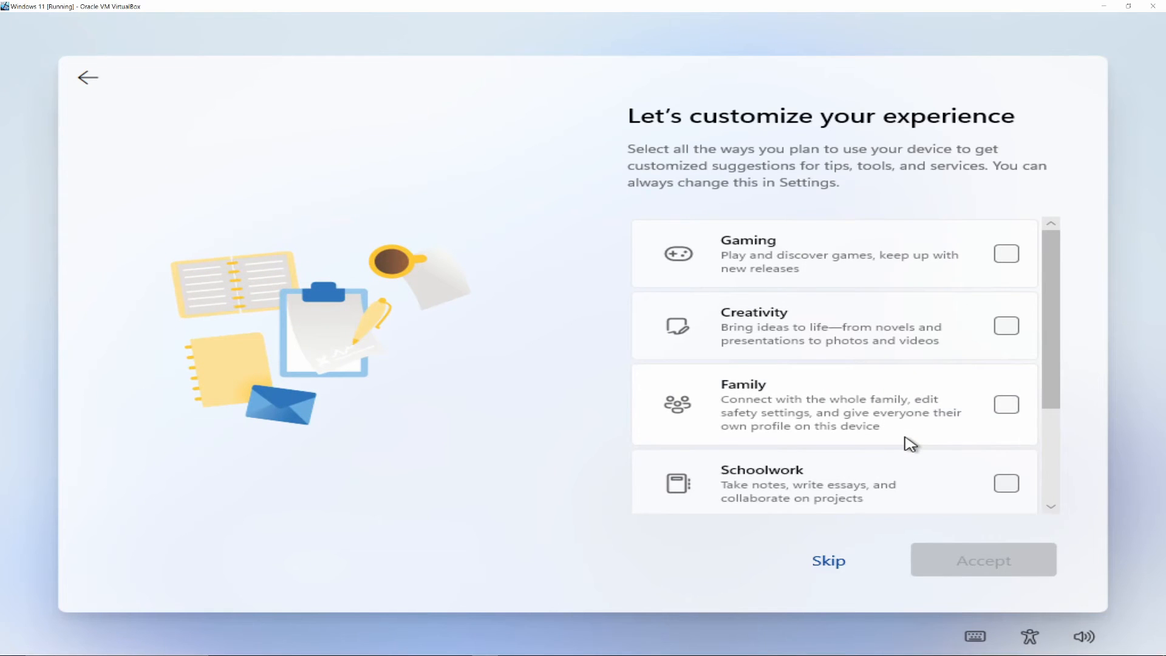
Select Gaming, Creativity, Family, Schoolwork, Entertainment and Business as the planned device uses and accept them.
click(838, 263)
click(880, 326)
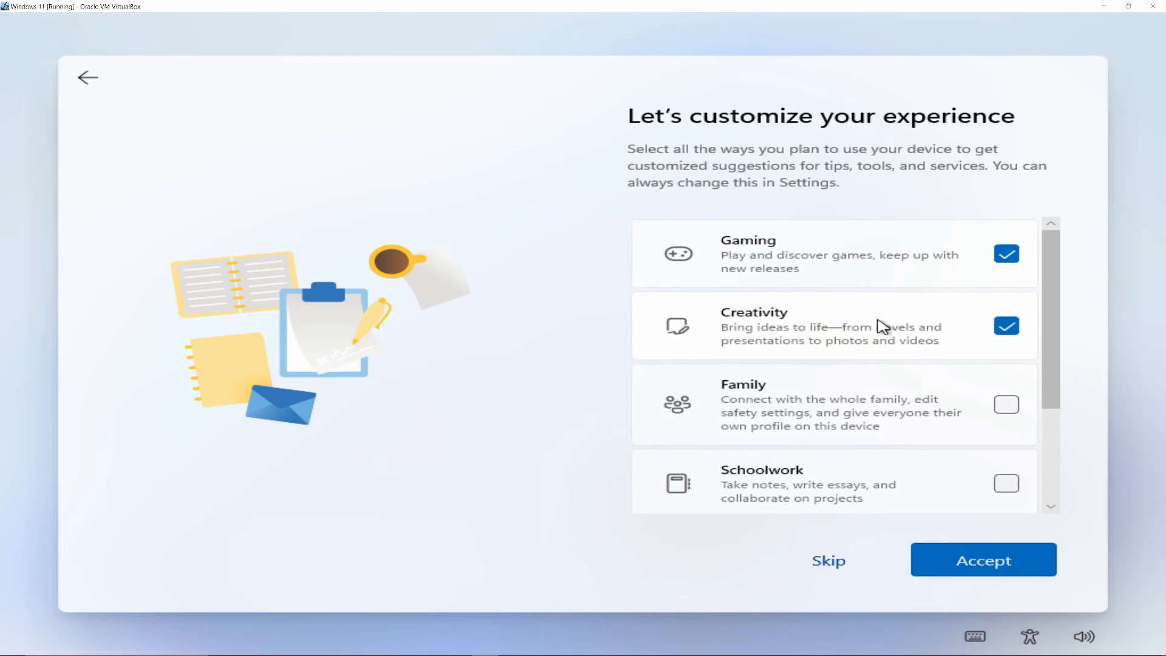
click(904, 413)
click(909, 491)
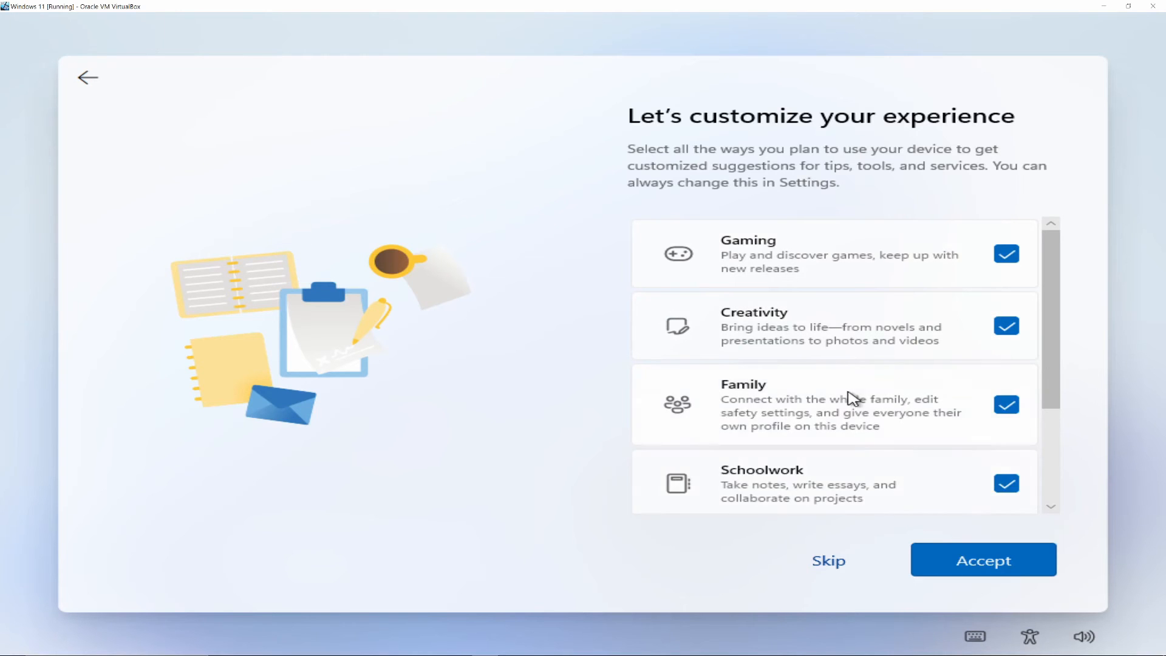
scroll(850, 398, down, 2)
click(892, 424)
click(933, 482)
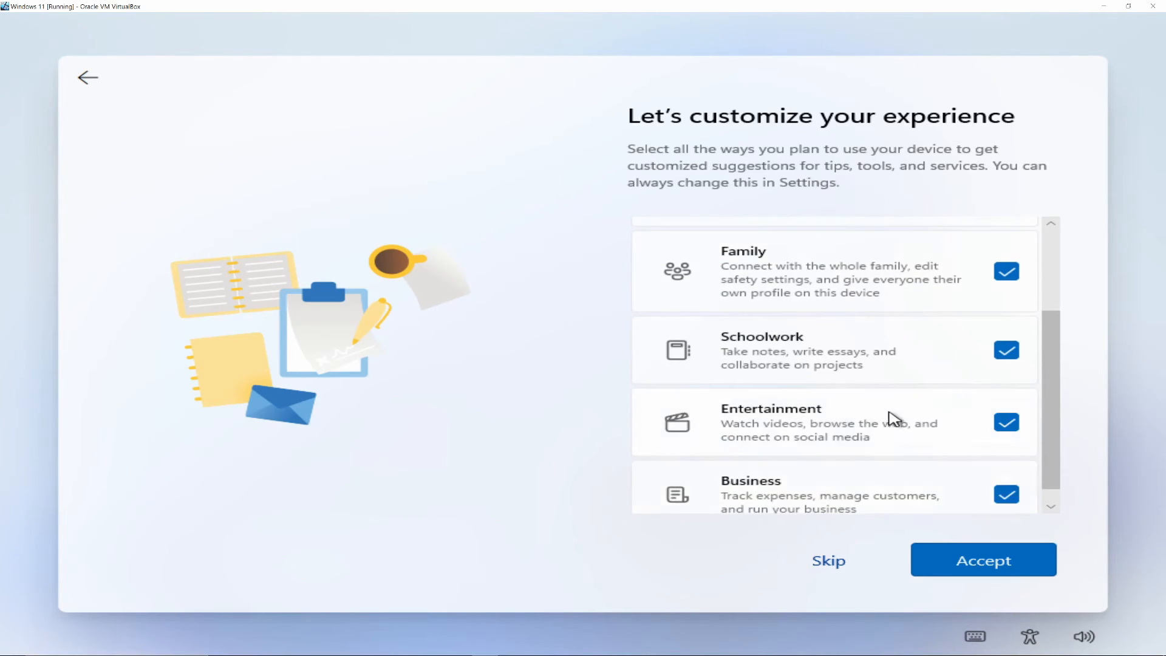
scroll(892, 417, down, 1)
click(1009, 570)
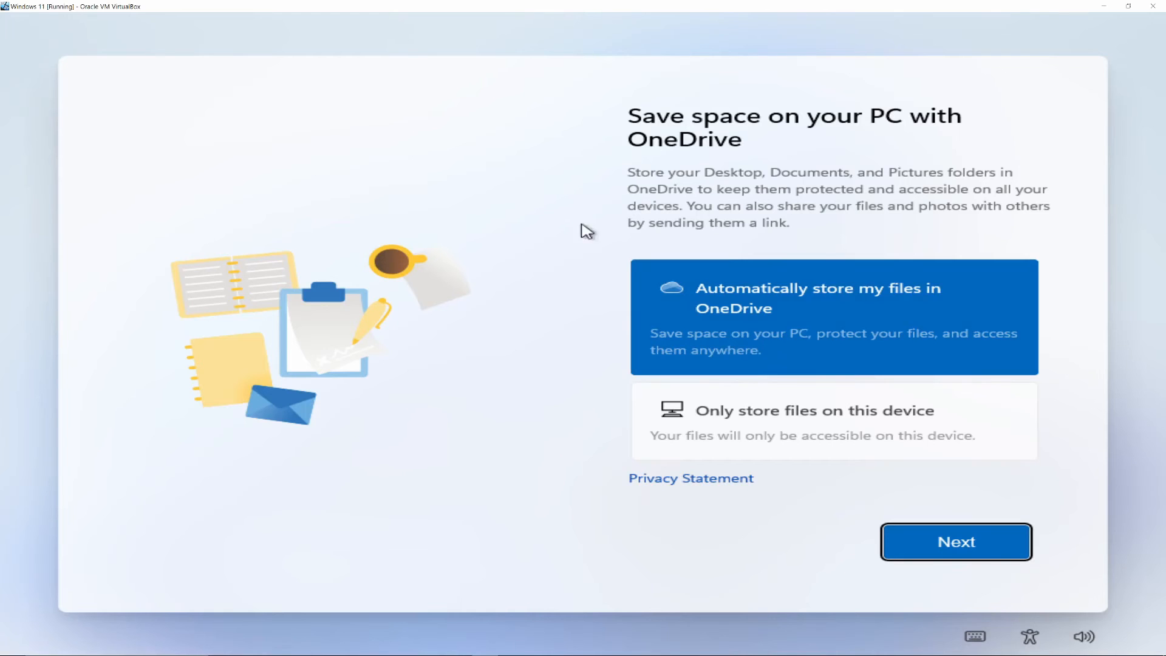
Choose to only store files on this device instead of OneDrive and continue the setup.
click(763, 415)
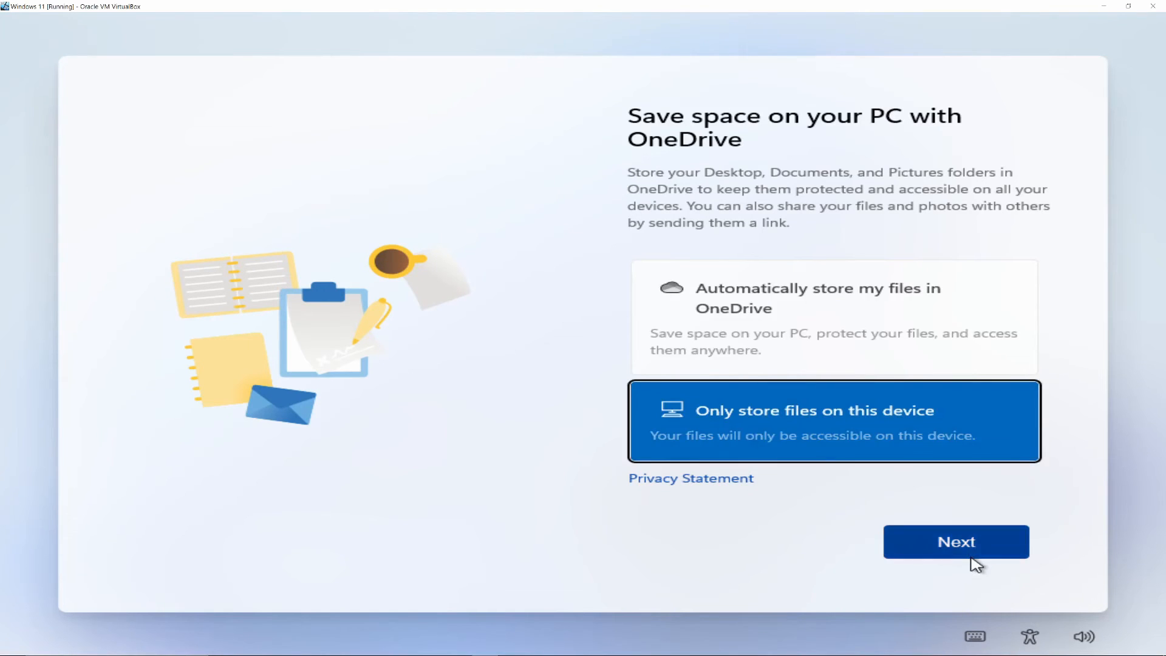
click(955, 540)
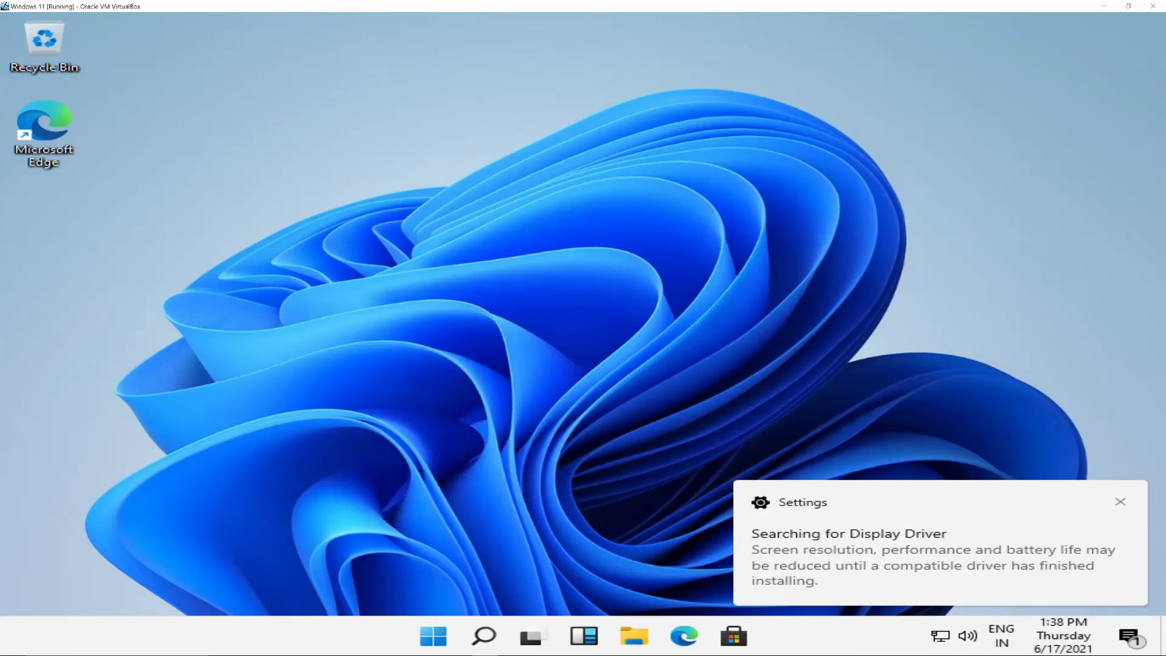
Open the Start menu to view its pinned and recommended items, and close it again.
key(super)
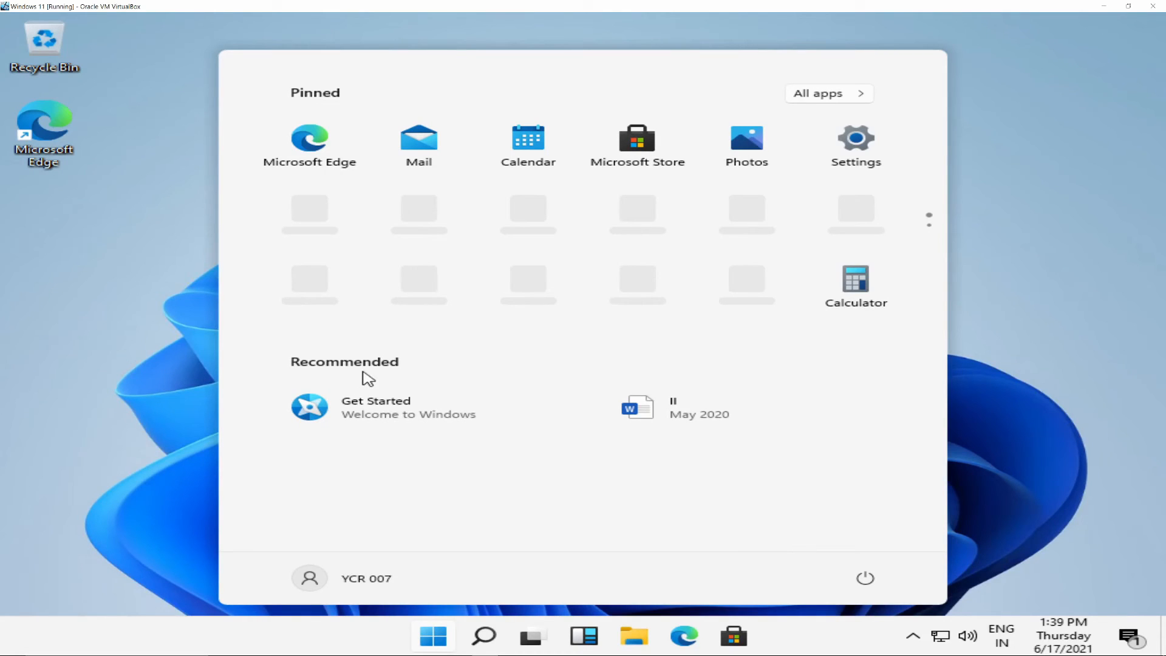
click(434, 636)
click(435, 635)
click(434, 636)
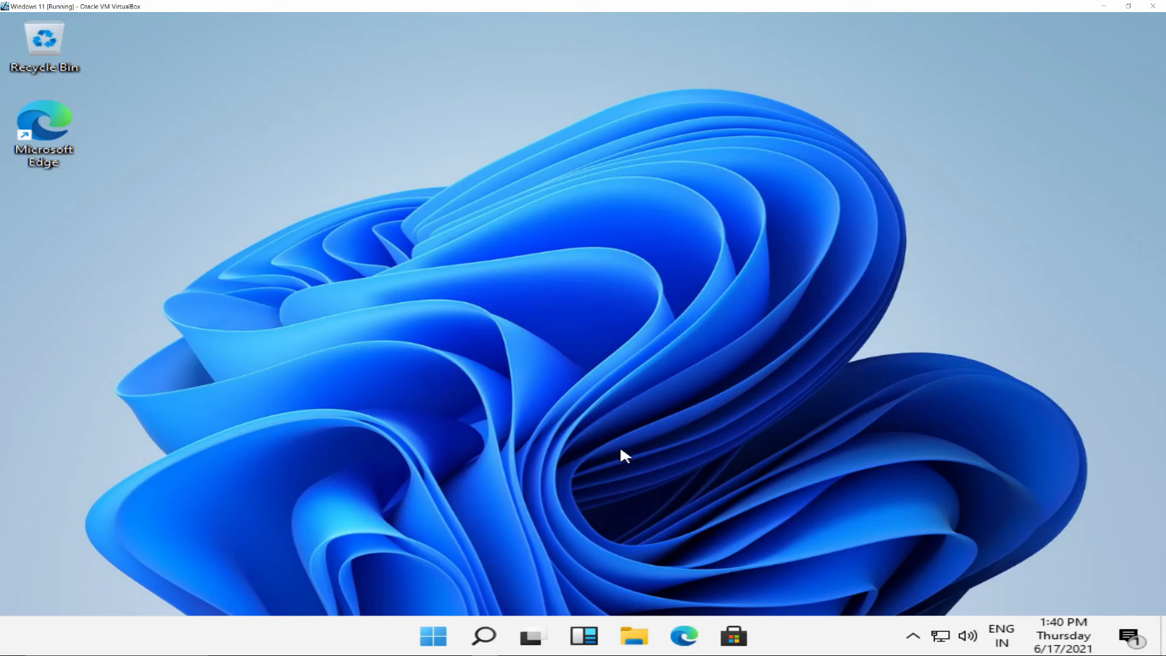
Open the taskbar settings and look through the Taskbar, Device usage and Background personalization pages.
right_click(837, 636)
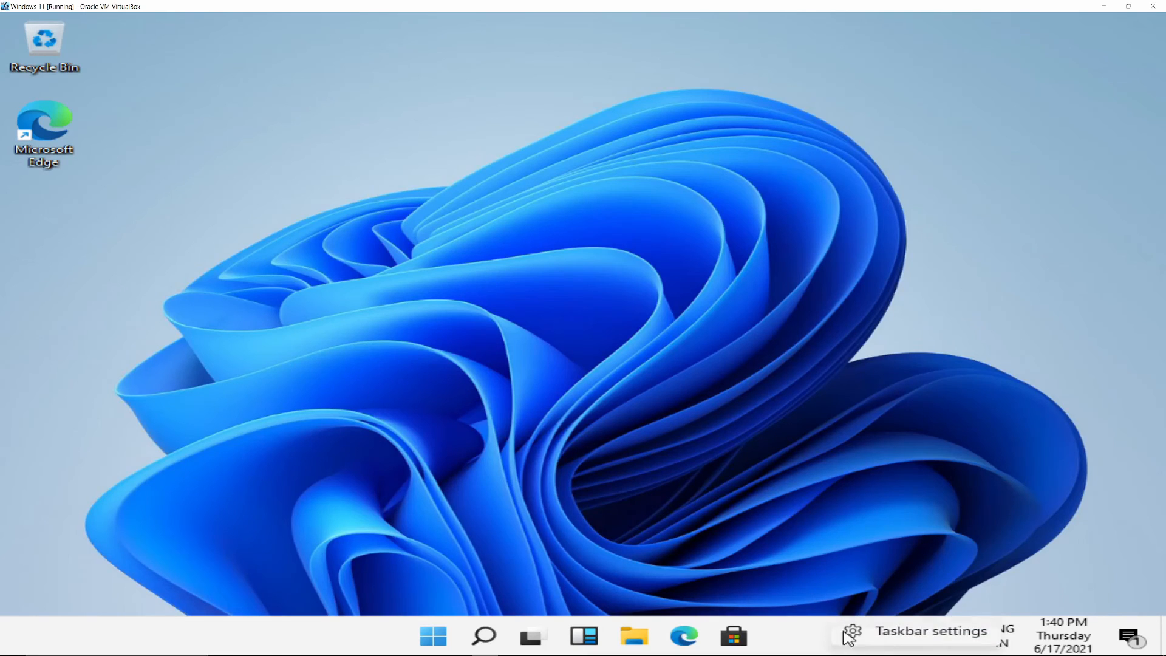
click(887, 638)
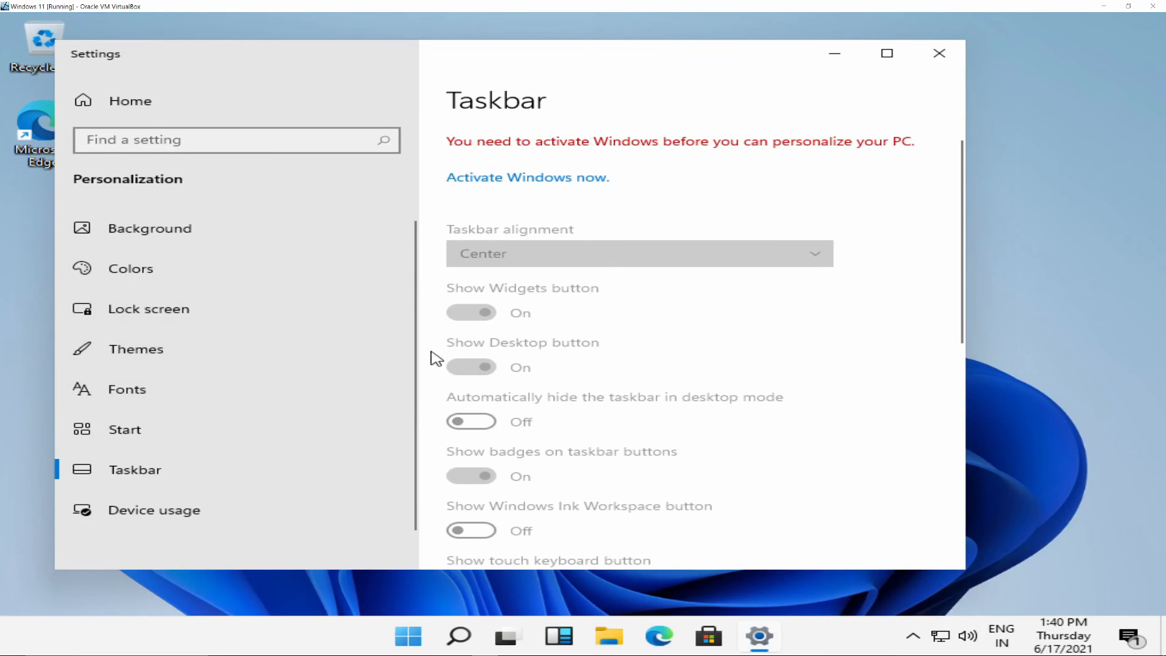
scroll(486, 367, down, 10)
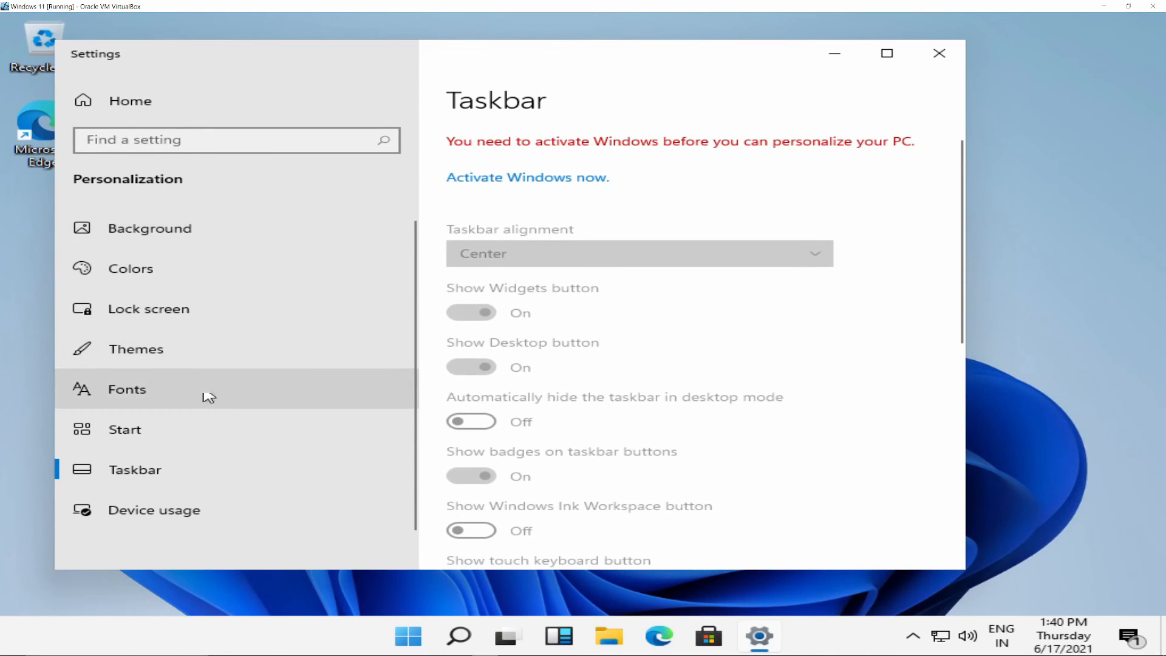
click(208, 519)
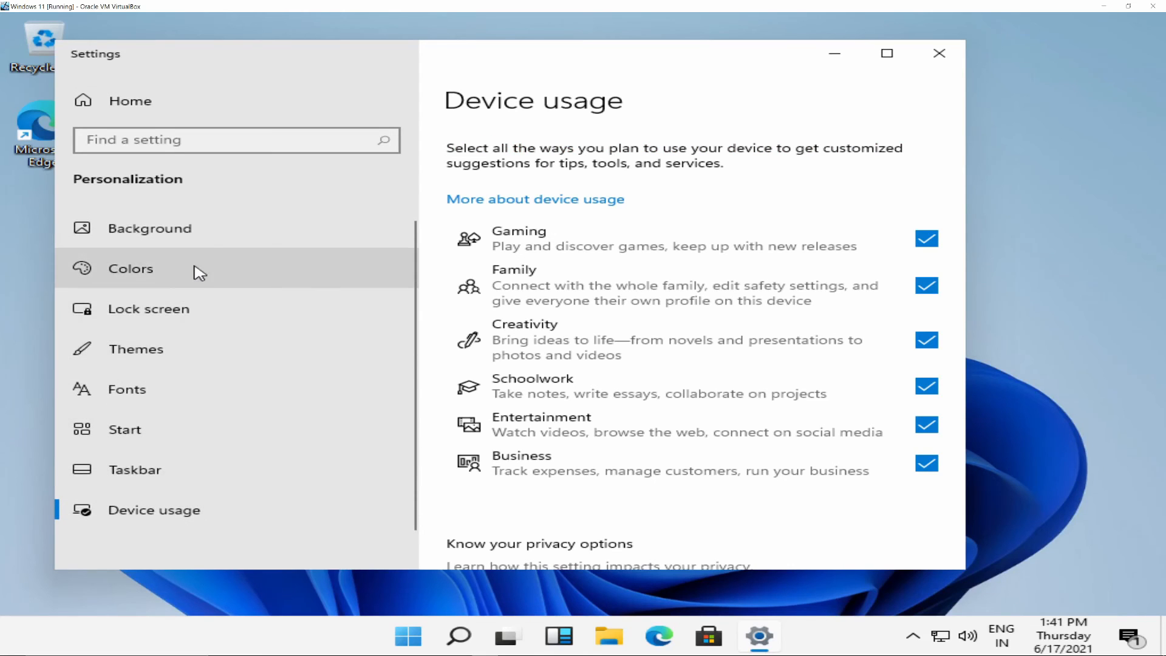
click(201, 245)
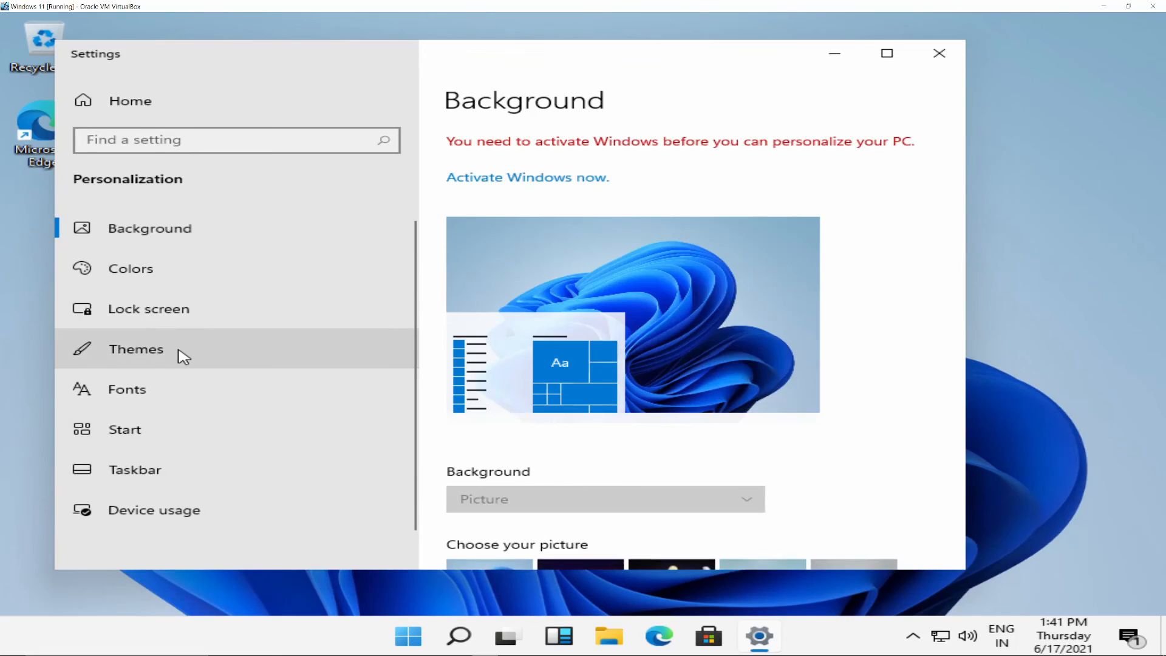
Open the Themes settings and examine the current theme's components and the other available themes.
click(182, 358)
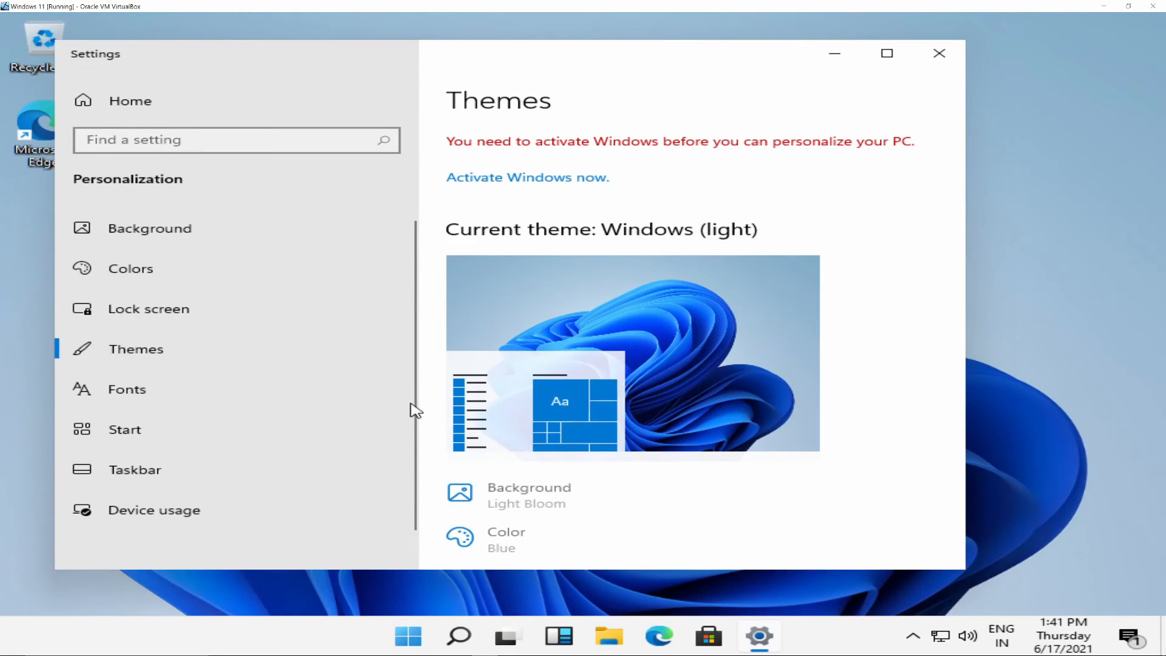
scroll(642, 428, down, 3)
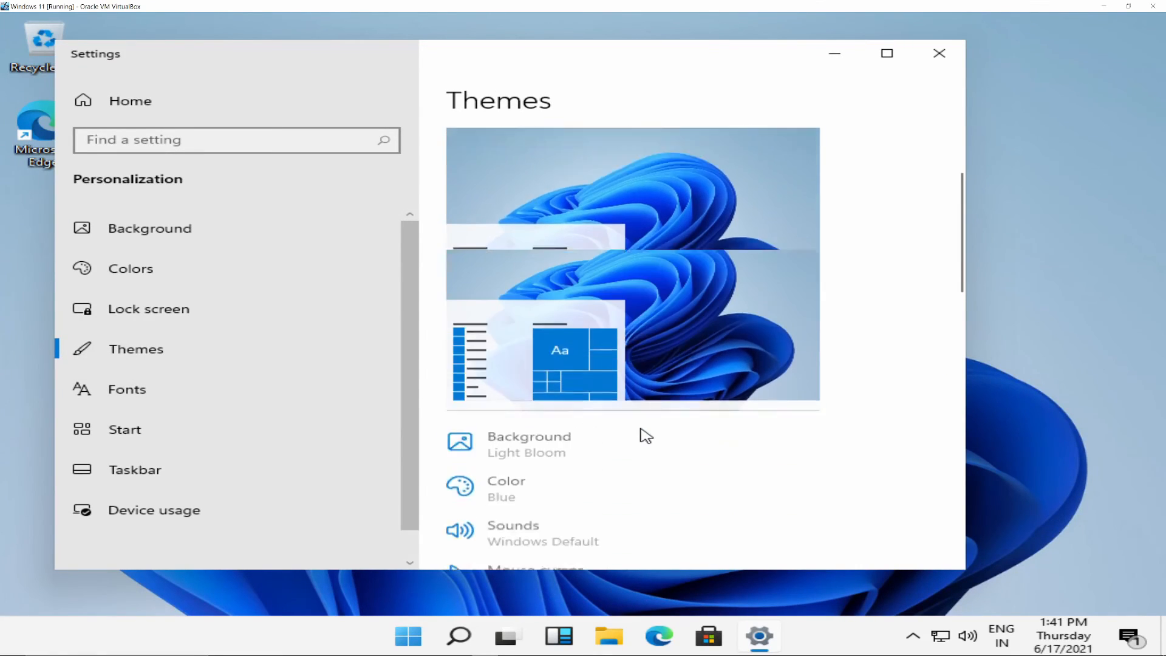
scroll(644, 436, down, 6)
scroll(645, 435, down, 3)
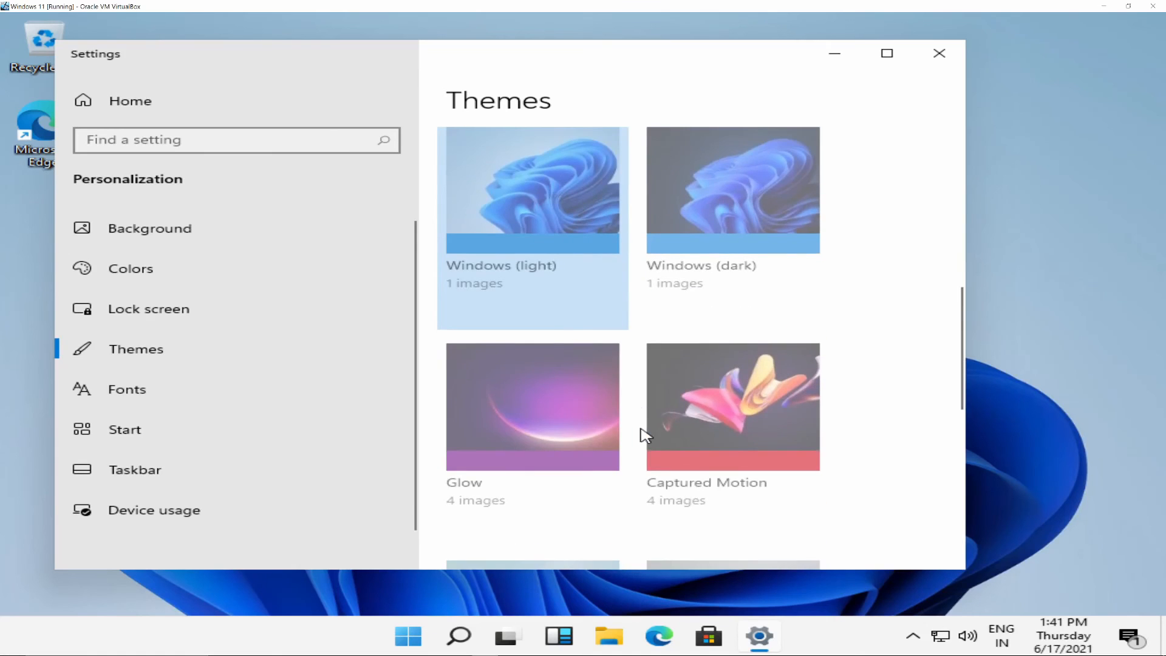
scroll(559, 431, up, 3)
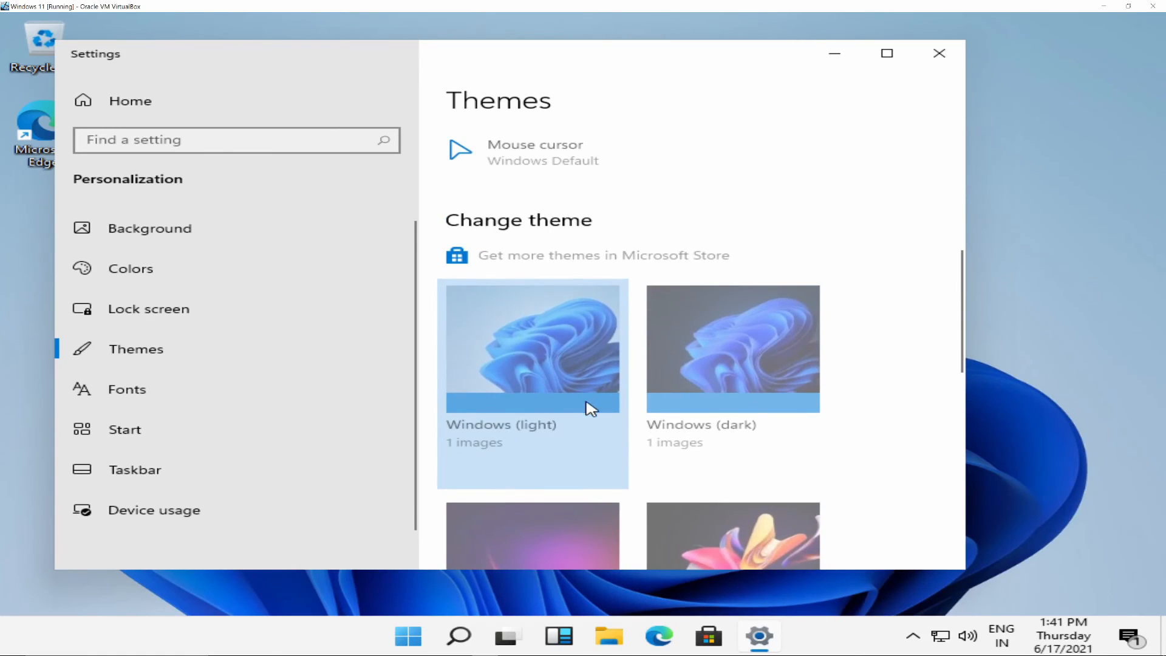
scroll(589, 408, up, 3)
scroll(587, 407, up, 5)
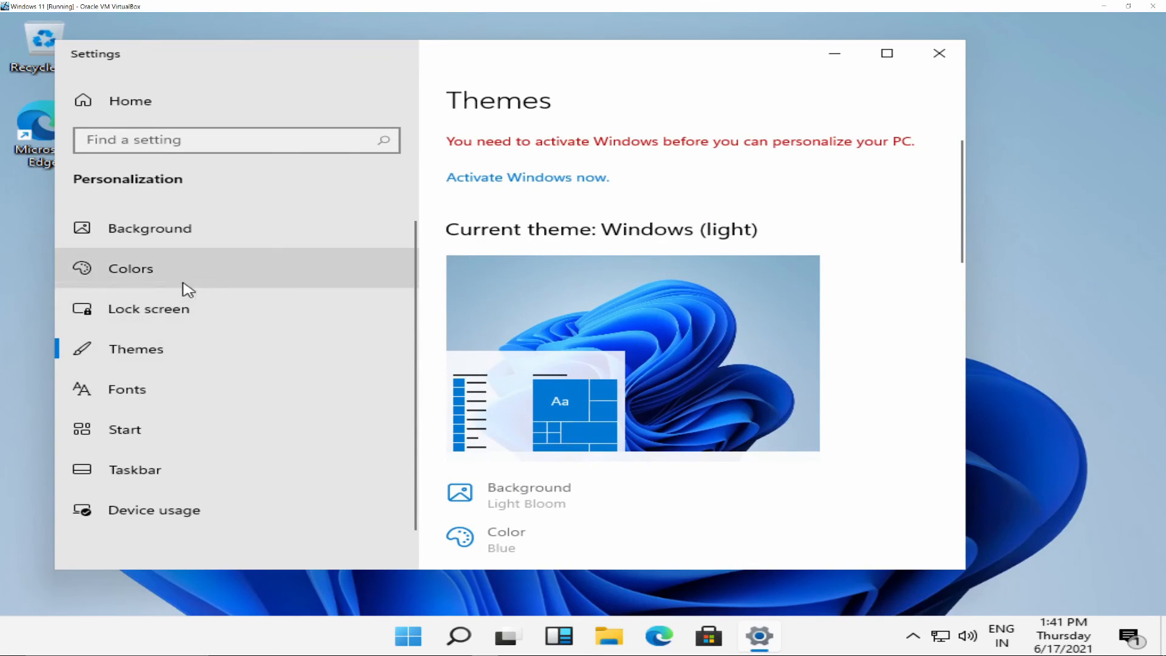
scroll(613, 452, down, 15)
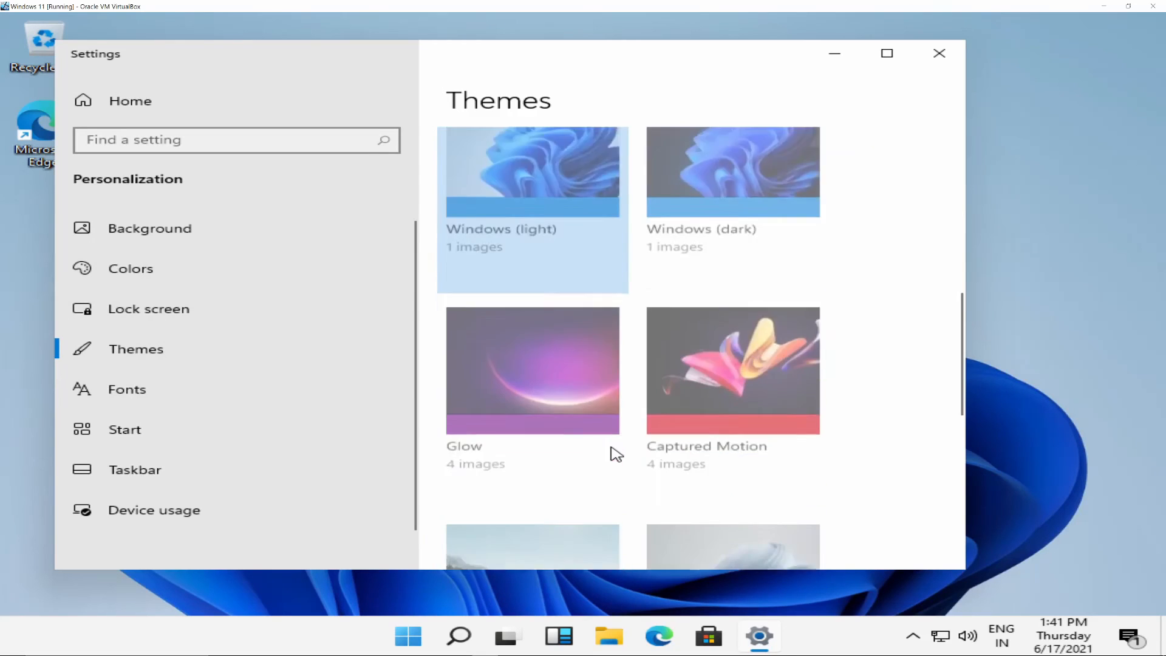
scroll(671, 452, up, 5)
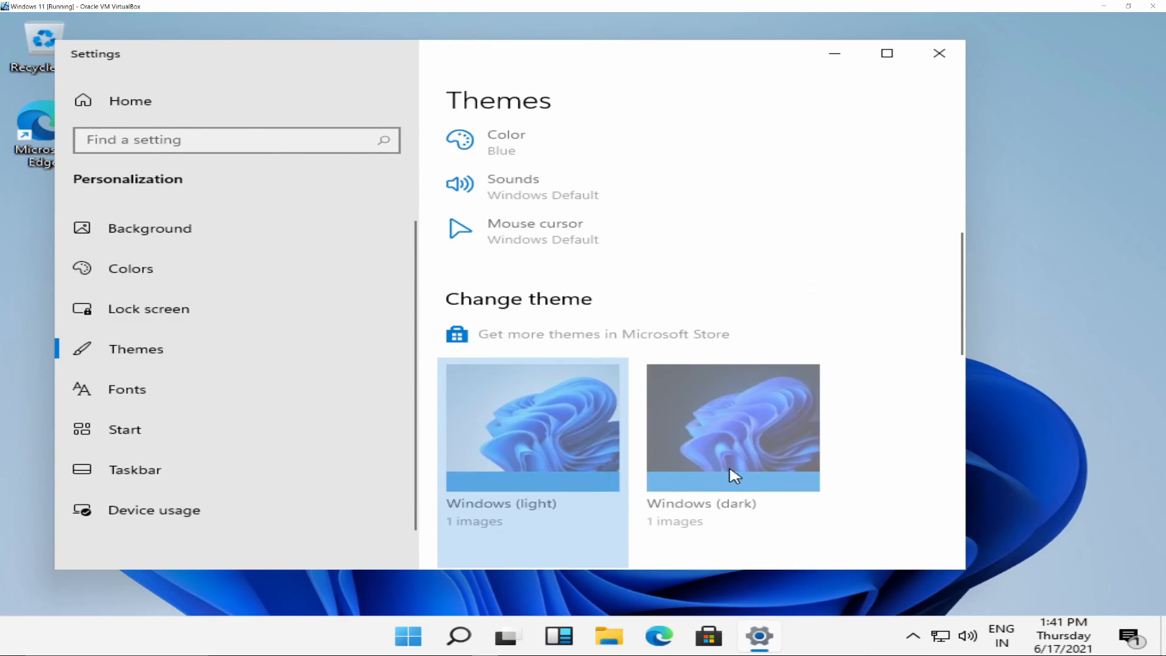
scroll(732, 475, down, 2)
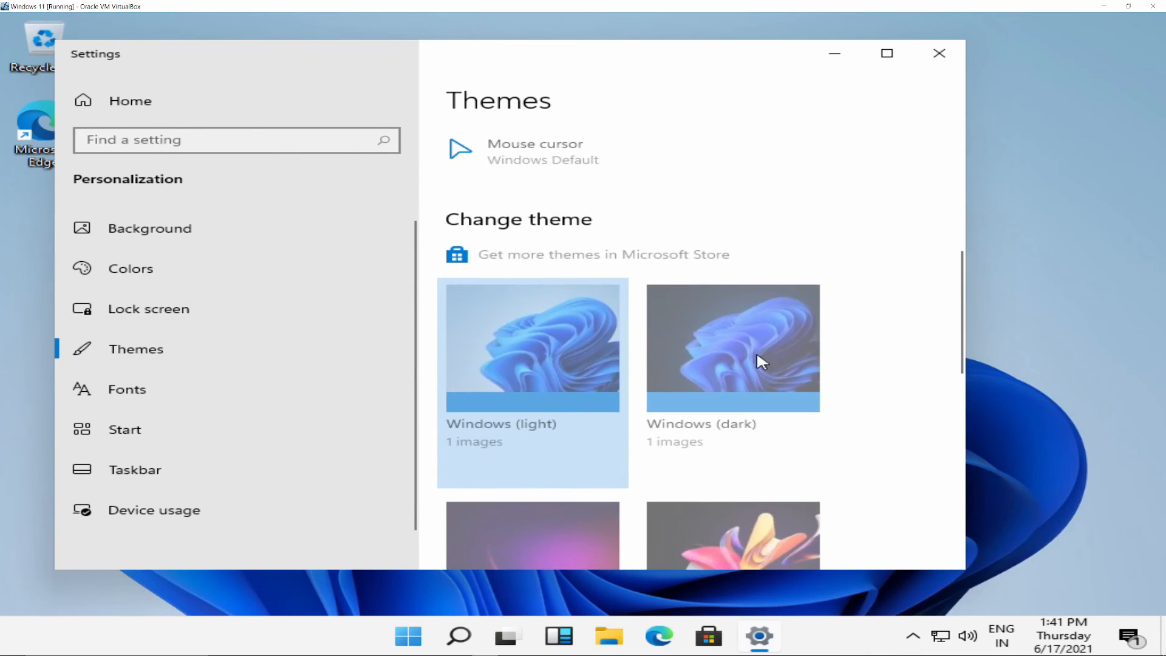
Look through the remaining themes and the Background, Colors and Lock screen personalization pages.
scroll(732, 466, down, 7)
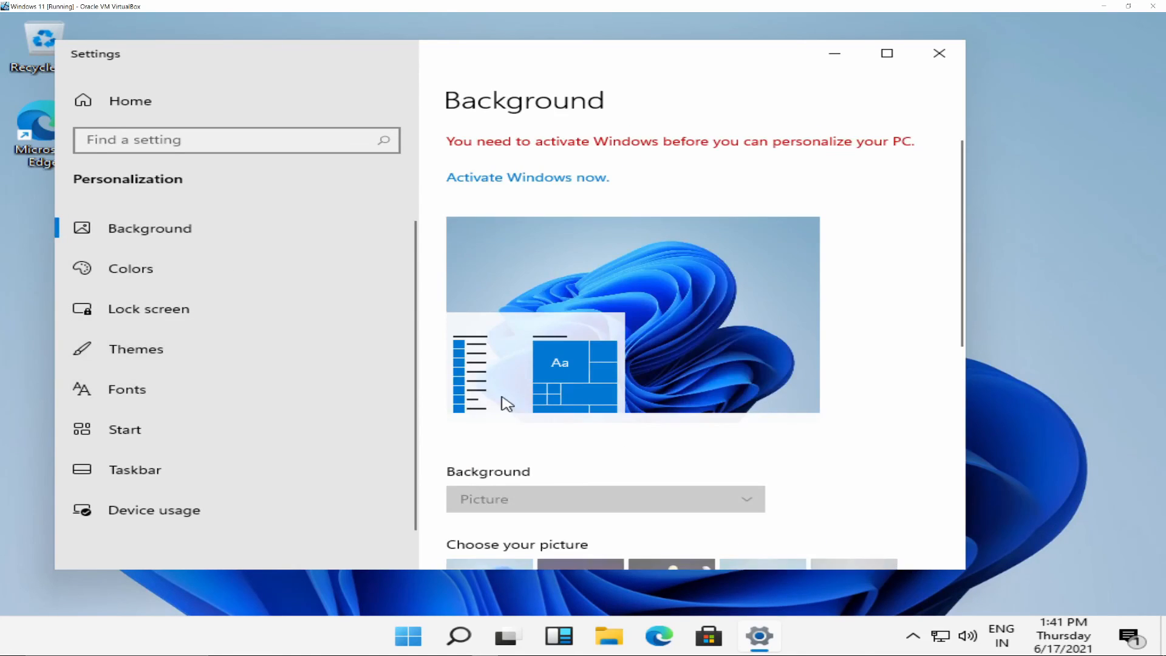
scroll(502, 402, down, 3)
scroll(552, 406, up, 2)
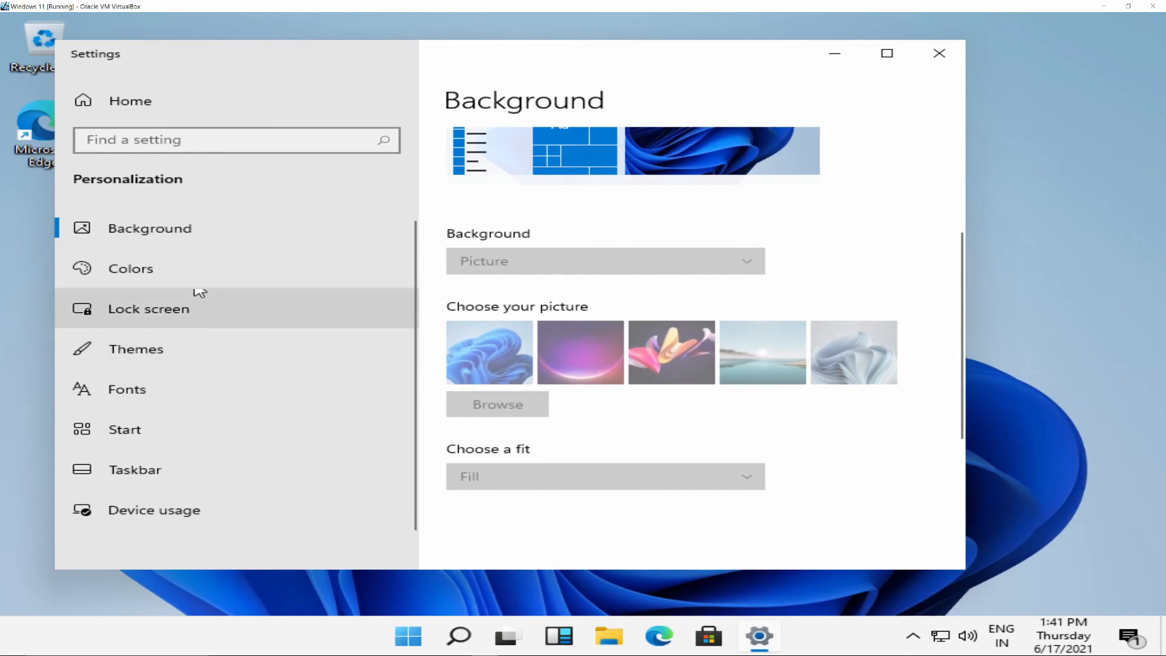
click(200, 279)
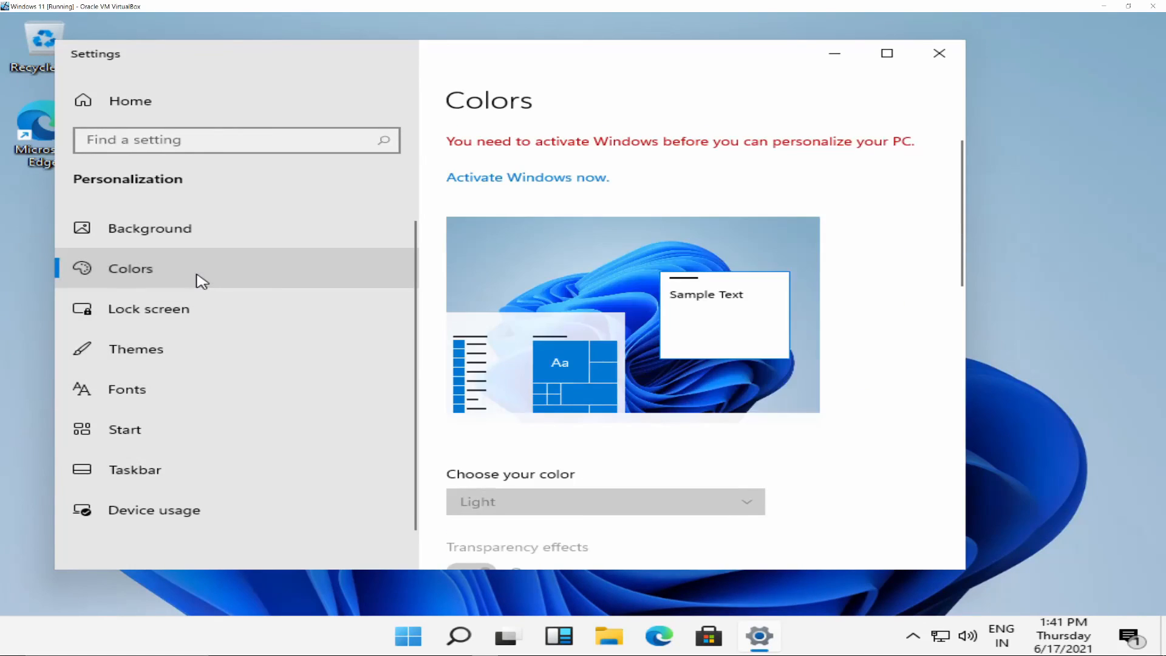
click(209, 308)
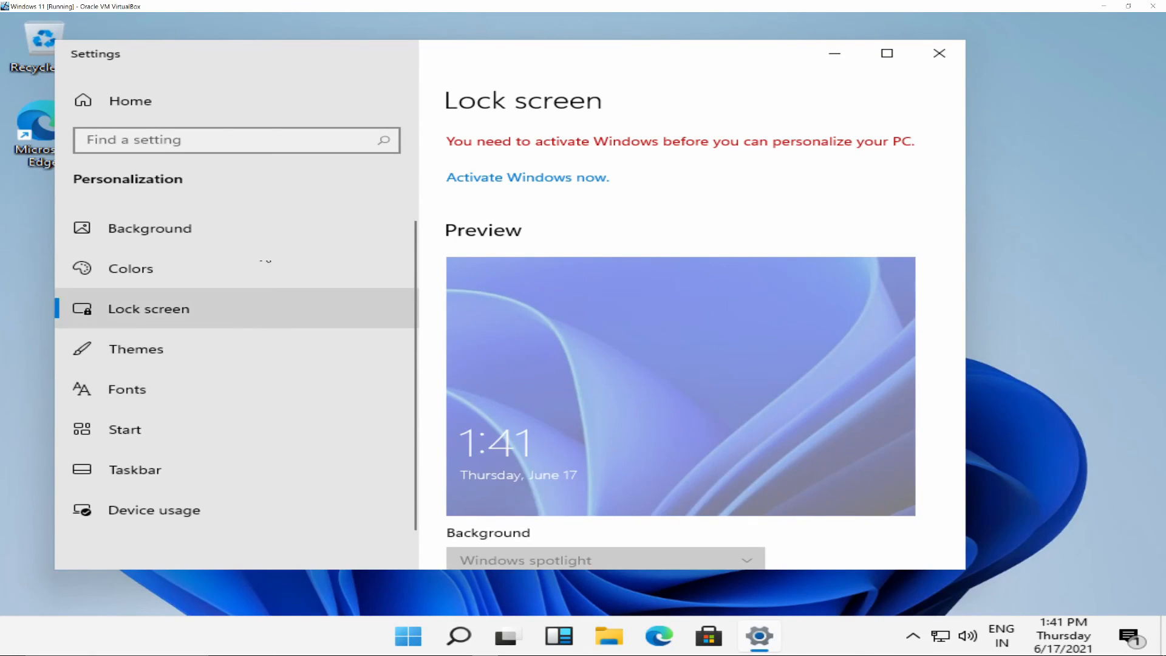
Return to the Settings home page and look over all the available categories.
click(98, 104)
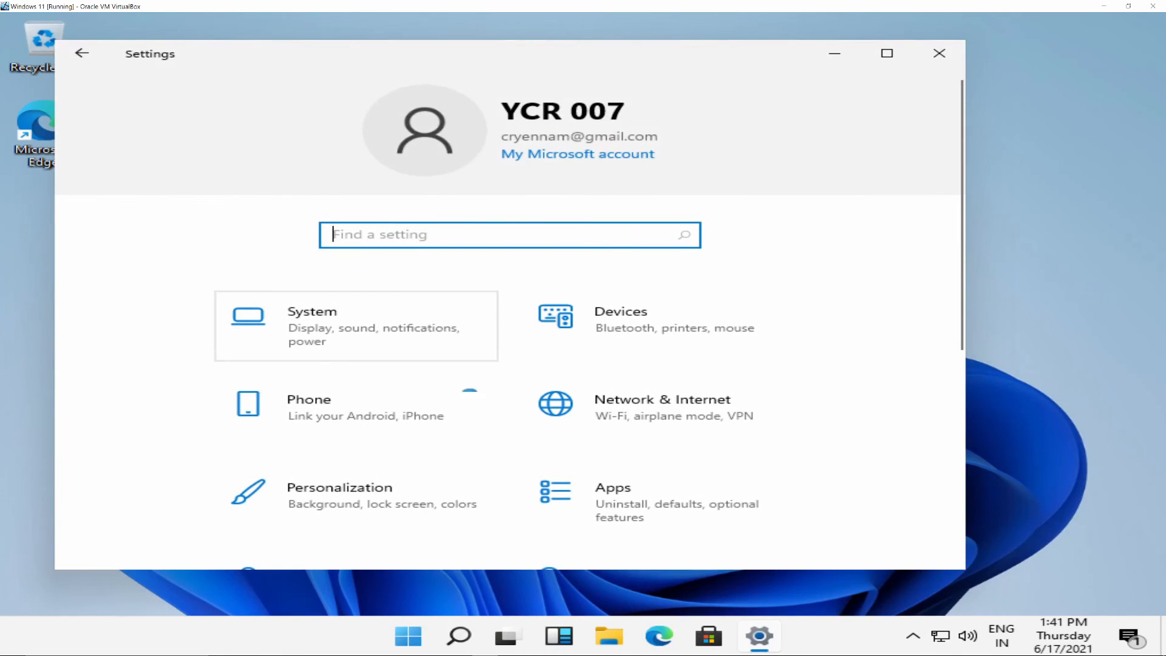
scroll(442, 403, down, 5)
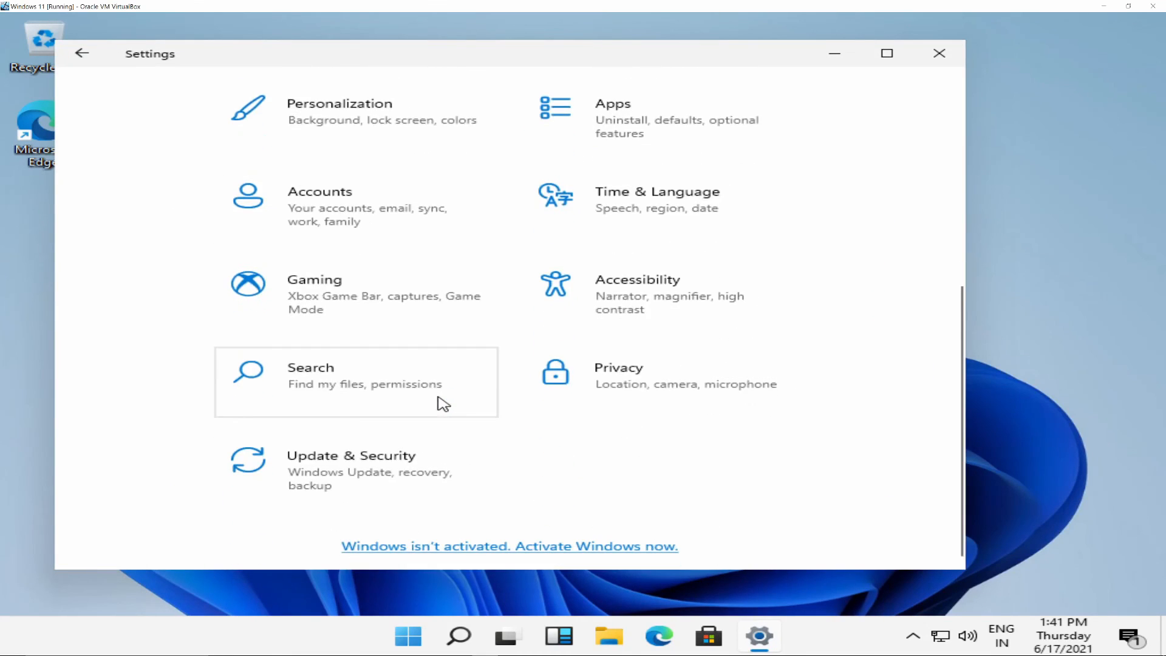
scroll(444, 404, up, 1)
scroll(443, 404, up, 6)
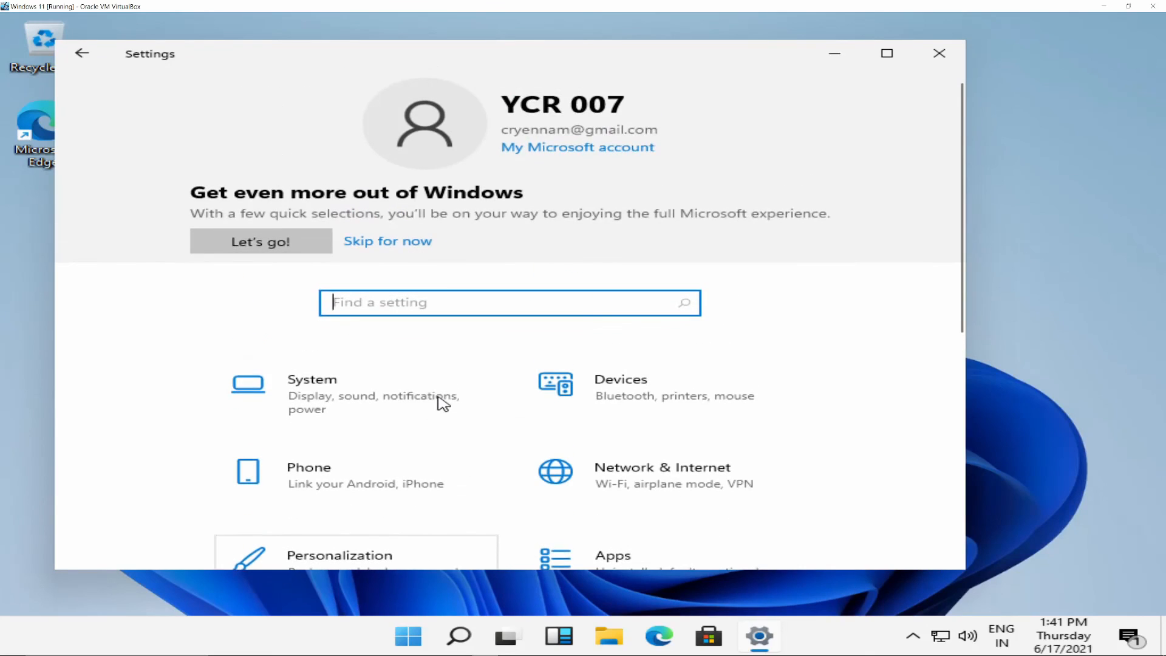
Open the System settings and go to the About page.
click(311, 399)
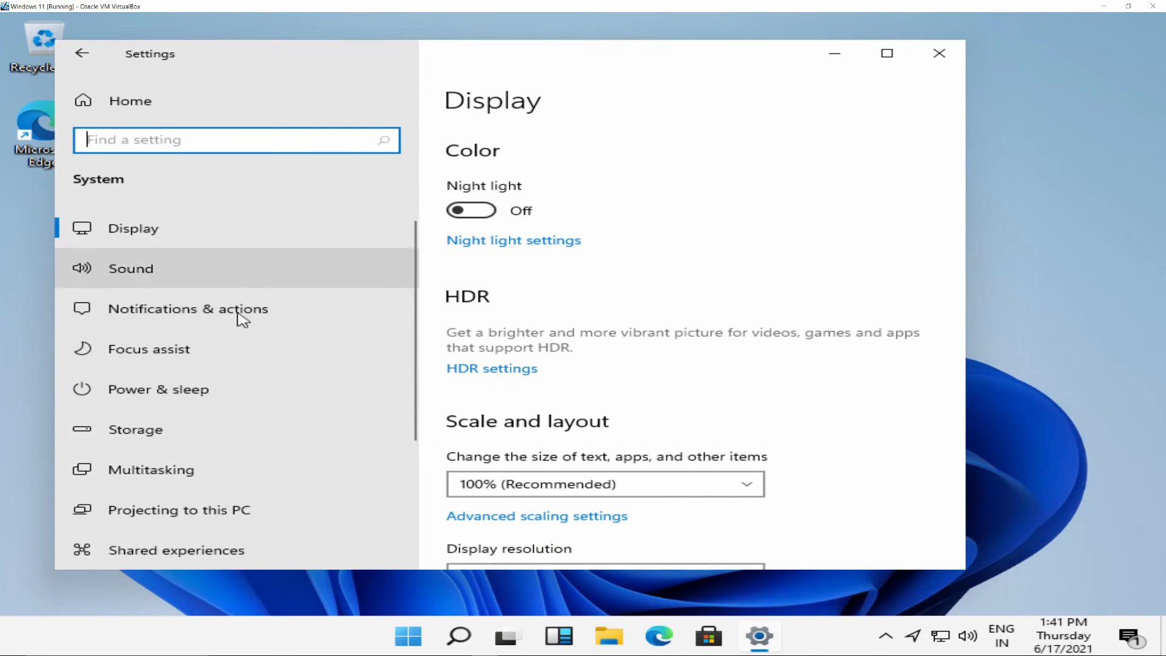
scroll(277, 407, down, 1)
scroll(277, 407, down, 3)
click(181, 482)
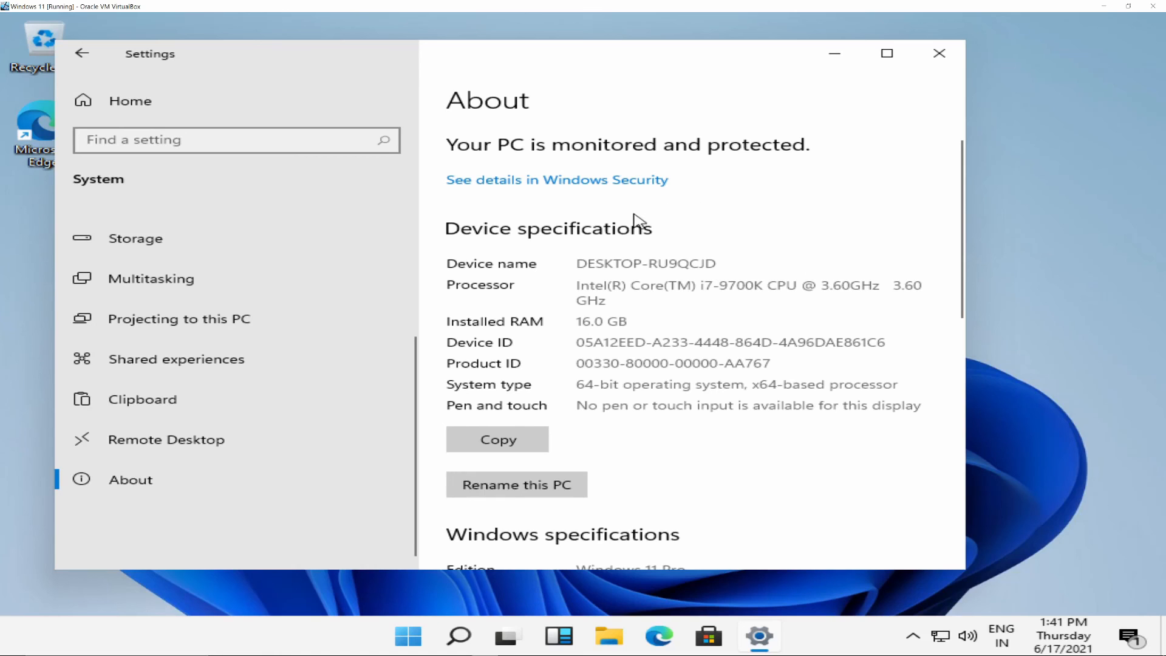
Examine the Windows edition, OS build, device specifications and related settings on the About page.
scroll(658, 352, down, 4)
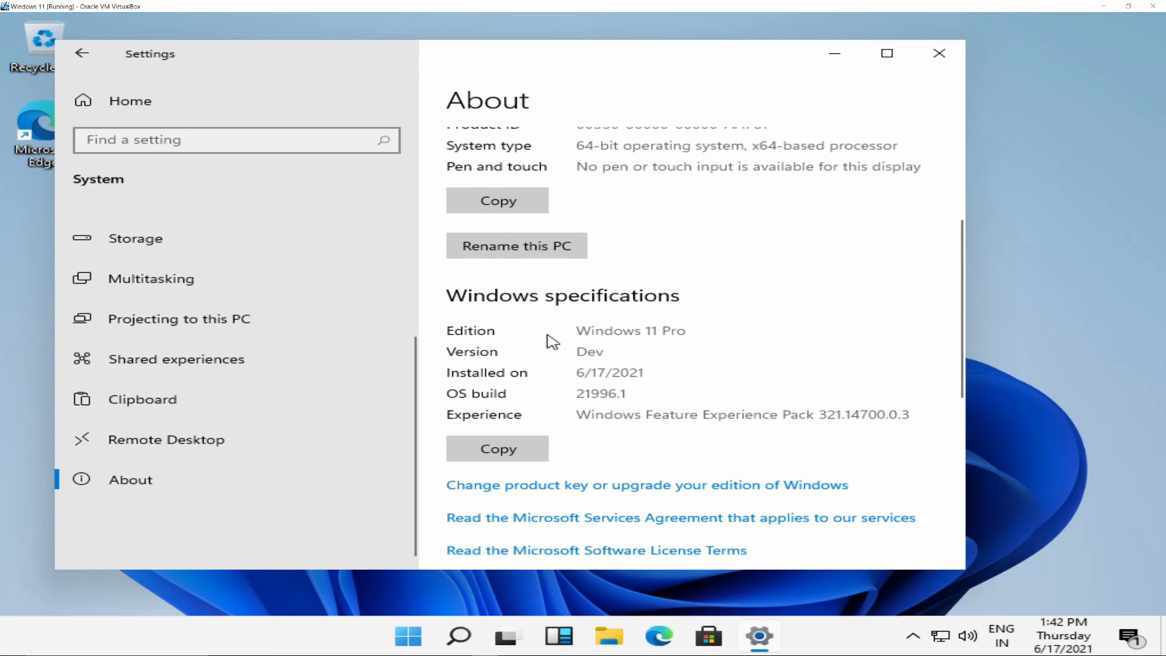
drag(584, 332, 679, 334)
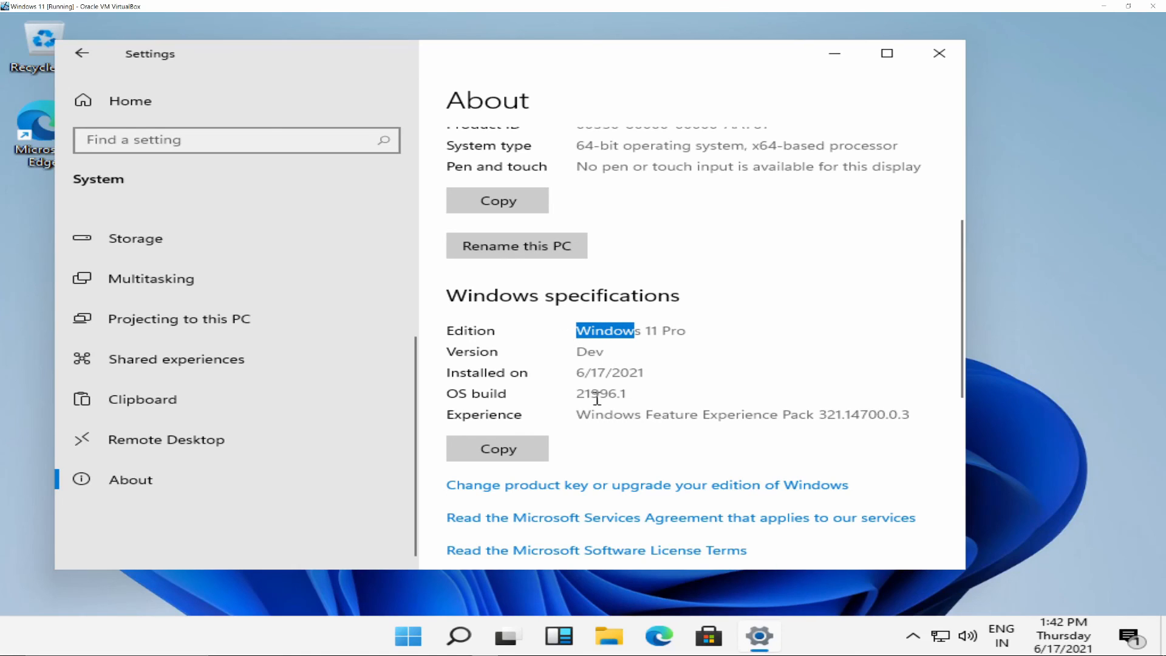
click(639, 406)
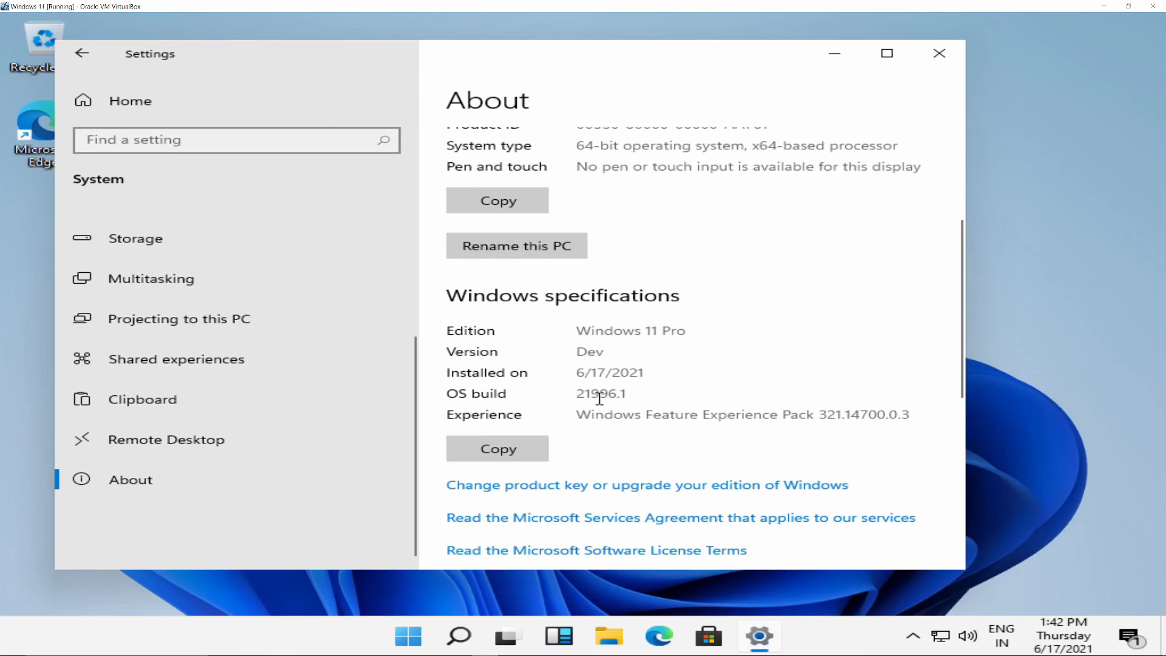
drag(635, 394, 576, 396)
click(674, 367)
scroll(759, 349, up, 5)
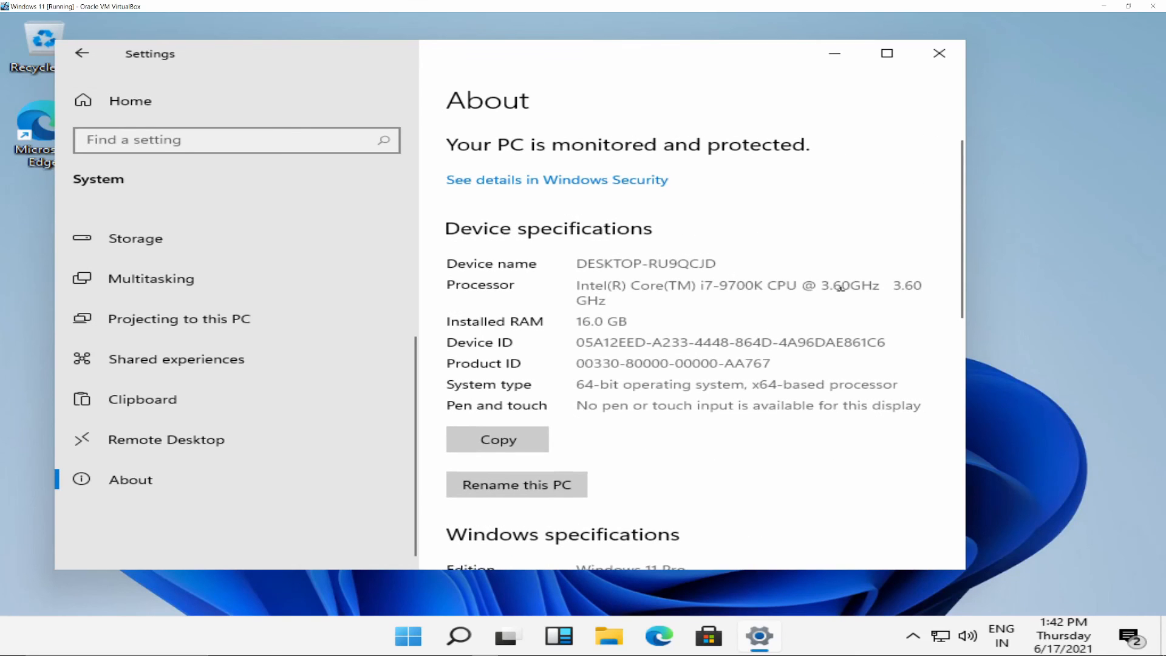
scroll(595, 321, down, 7)
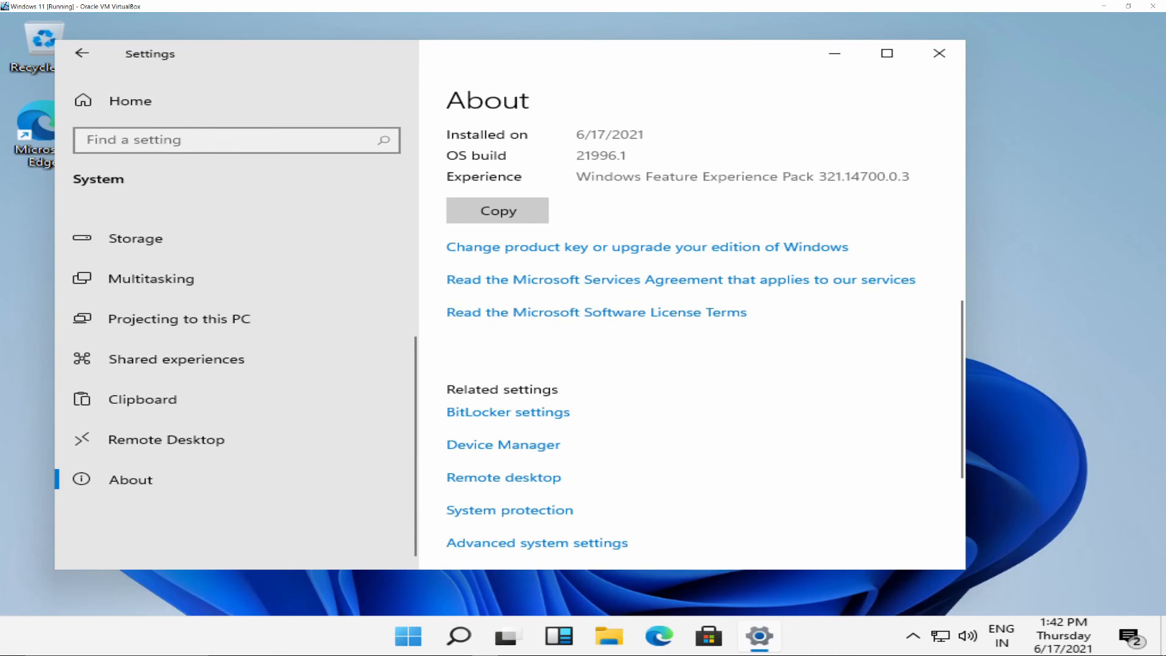
Close Settings and restore the maximized virtual machine window to its smaller size.
click(938, 55)
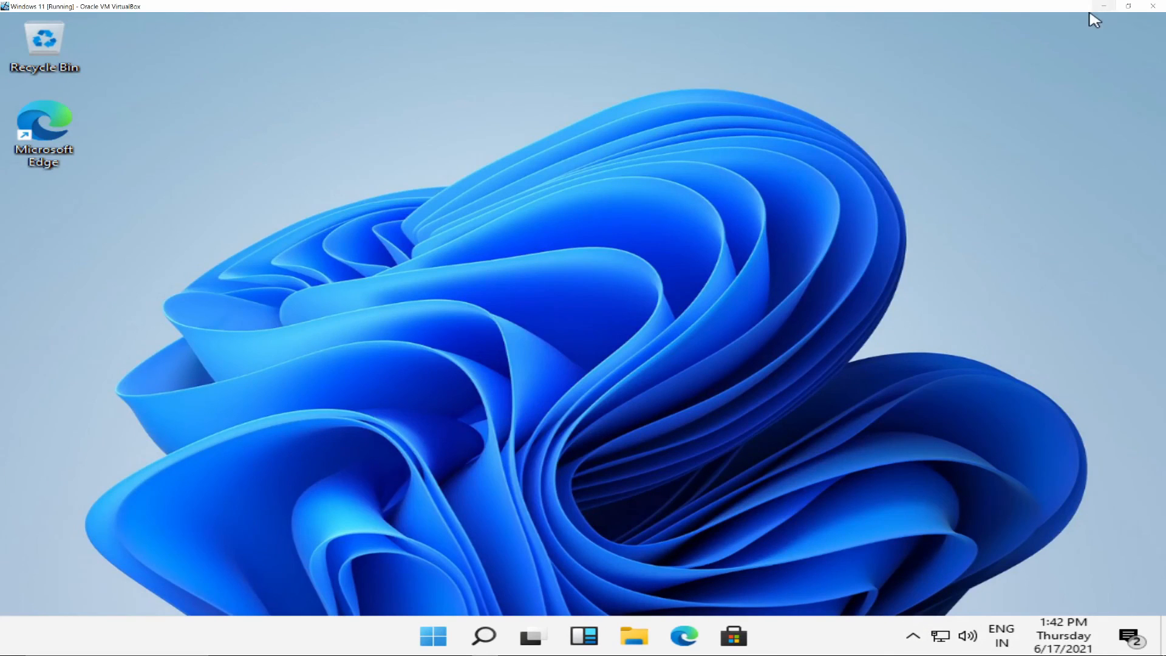
click(1127, 6)
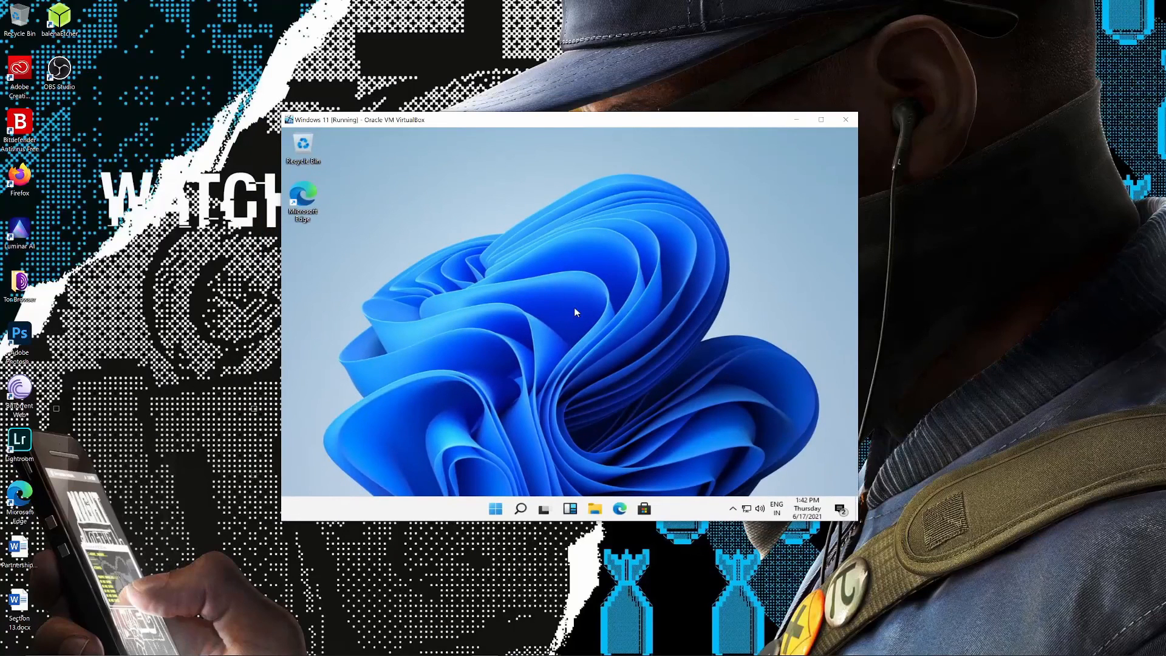
Open the widgets board and the notification center to view their contents, closing each one again.
right_click(534, 337)
click(549, 367)
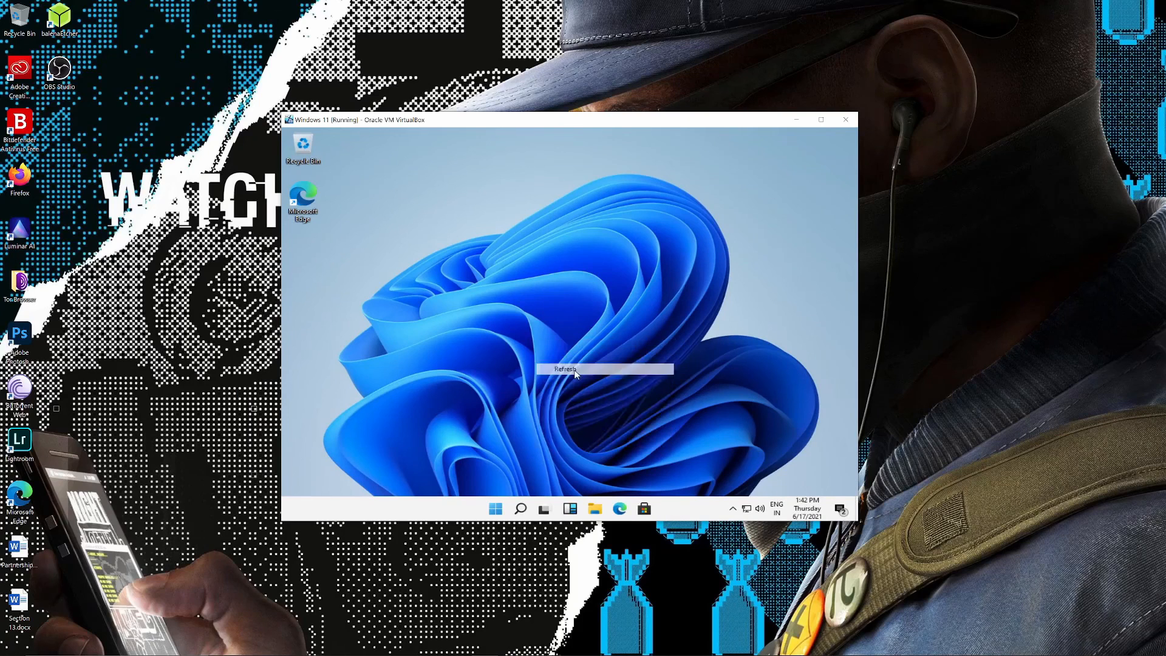
click(565, 514)
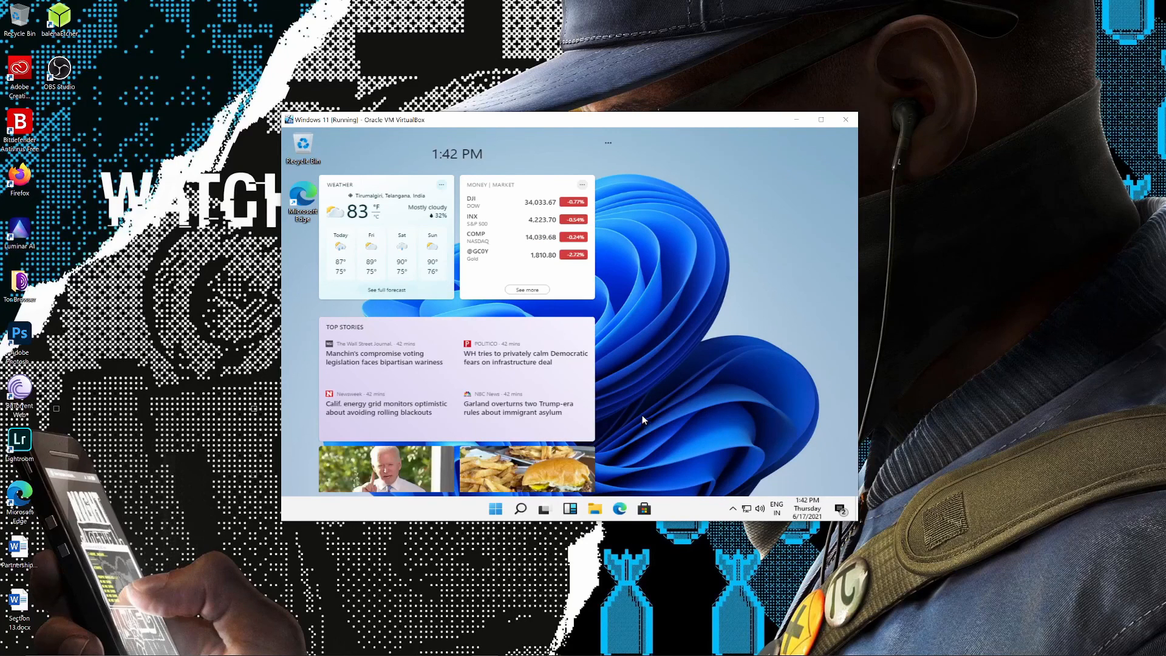
click(665, 383)
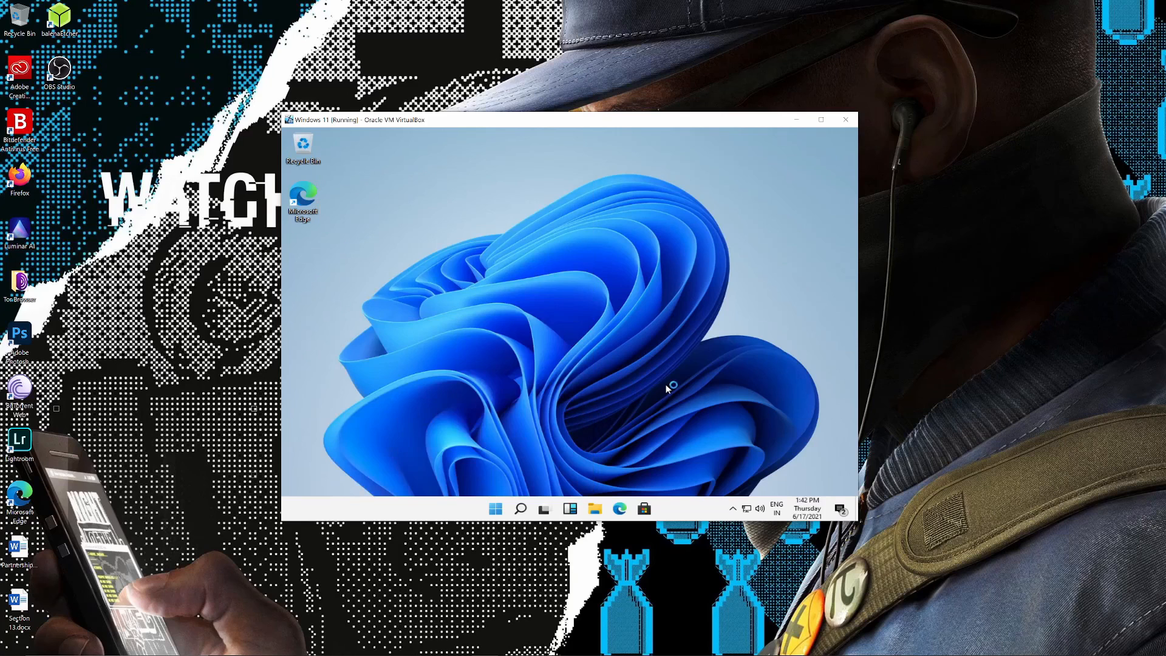
click(841, 510)
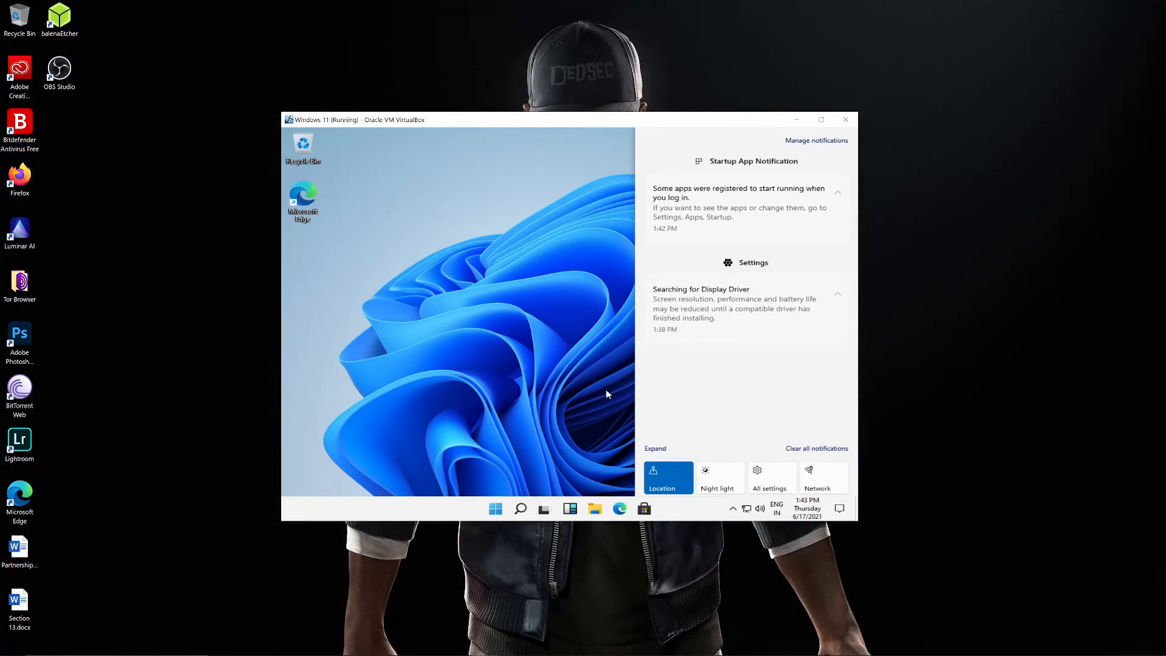
click(607, 394)
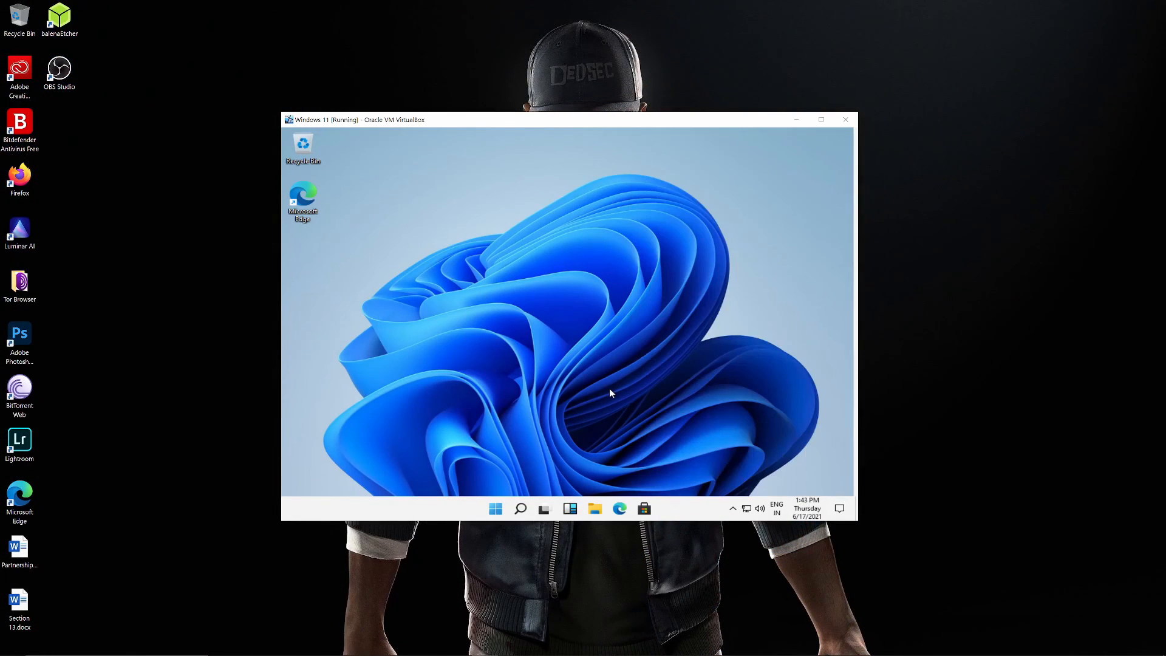
Close the Windows 11 virtual machine with the option to power off the machine.
click(841, 123)
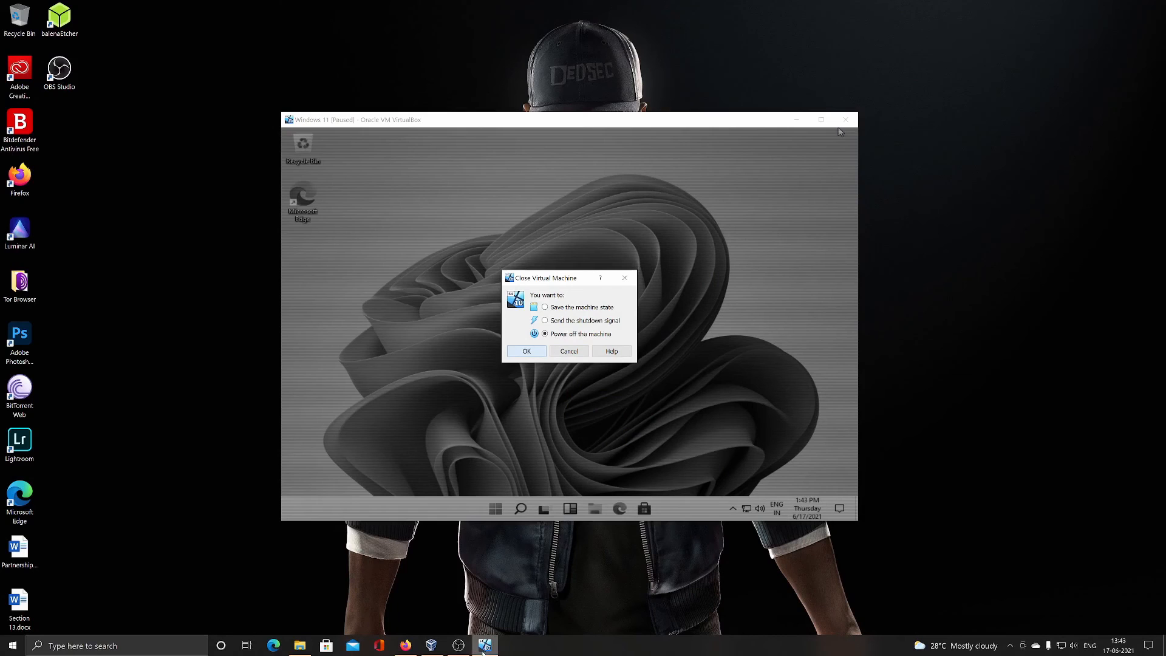
mouse_move(484, 649)
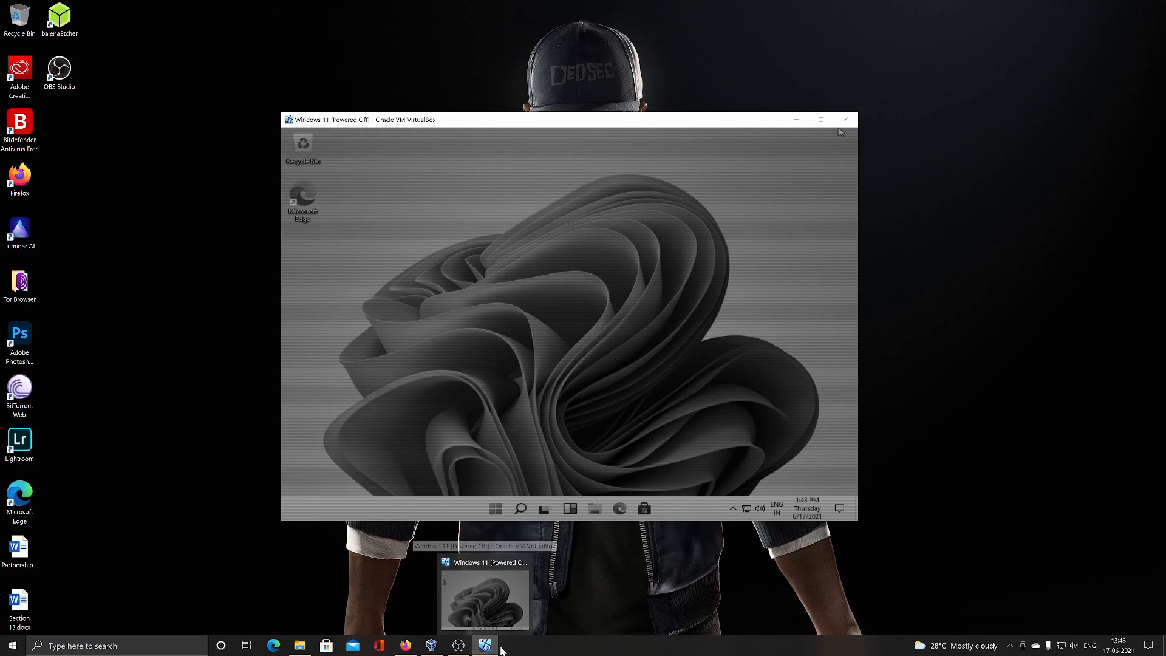